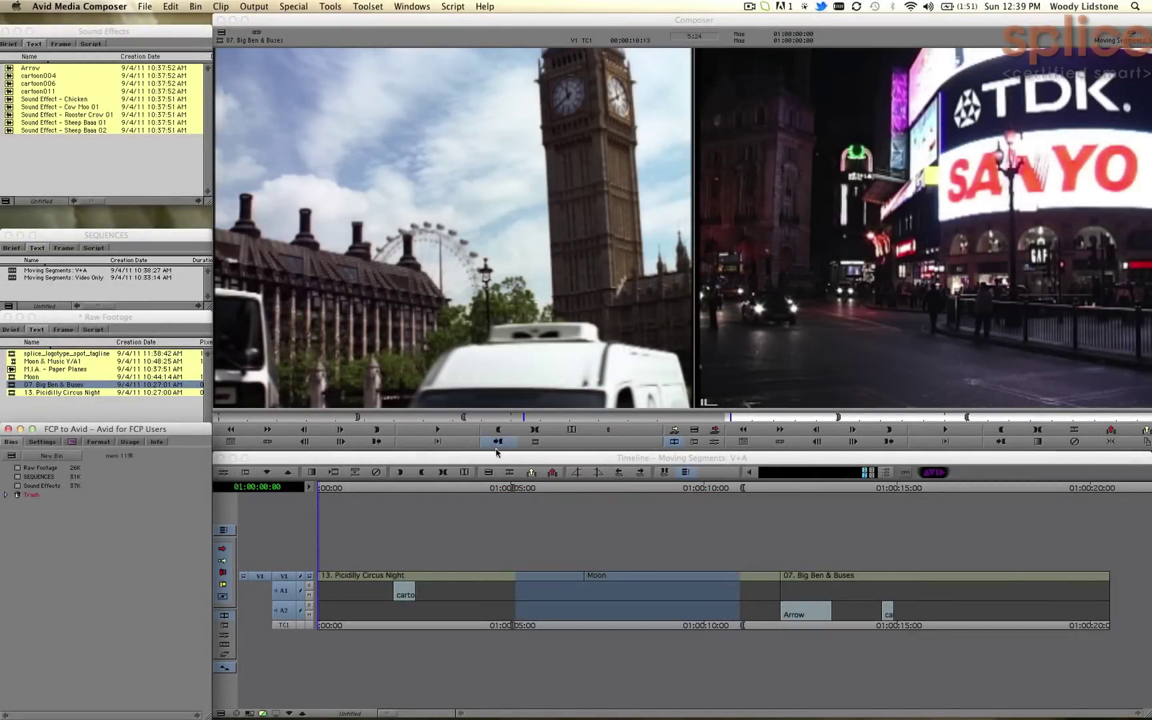
- Bring the monitors, Raw Footage bin and project window forward, then move the position to 01:00:01:27
left_click(570, 516)
left_click(629, 237)
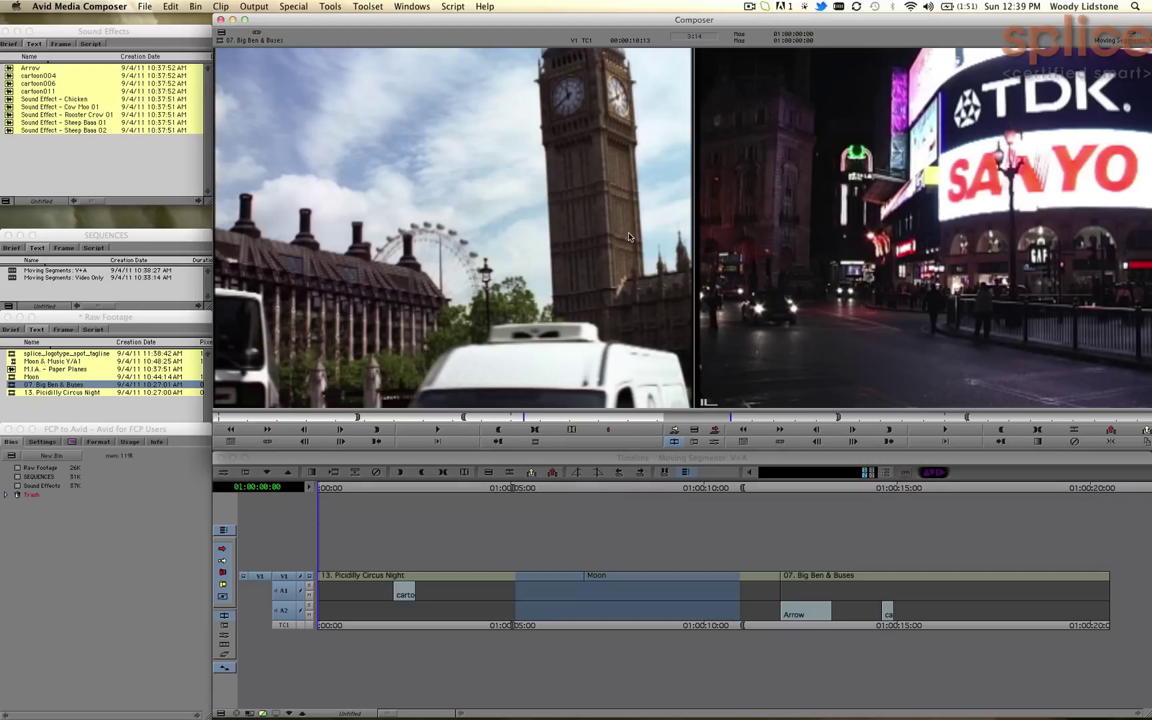
left_click(166, 319)
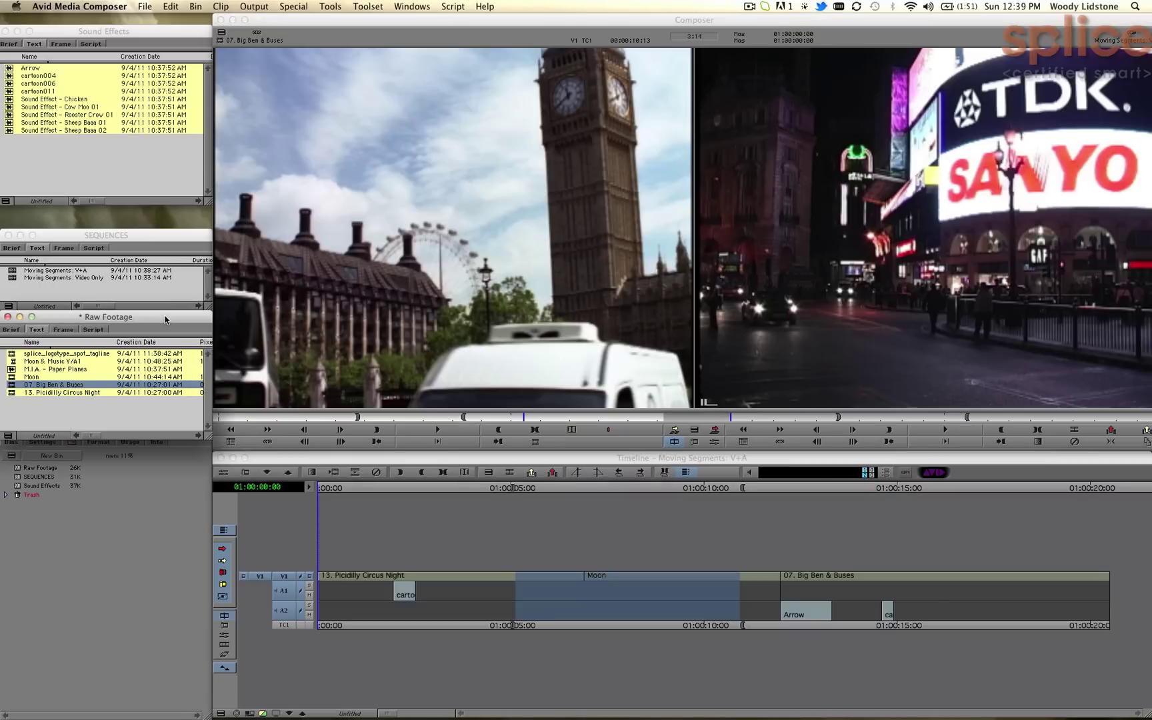
left_click(107, 586)
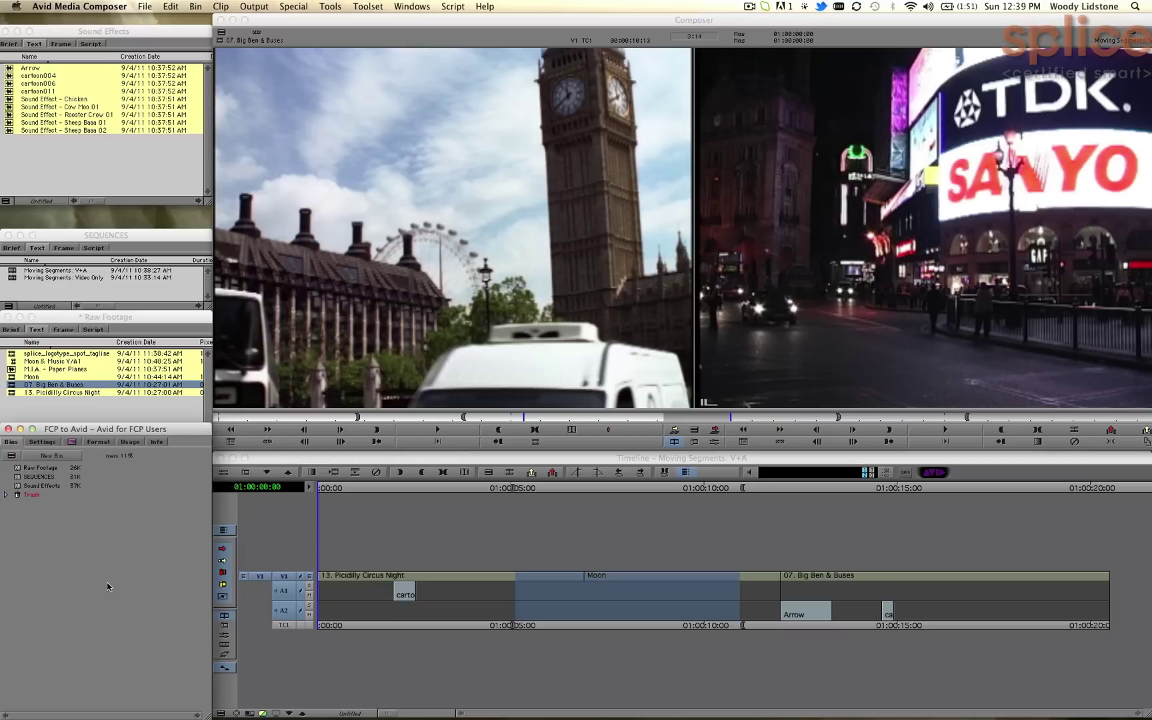
left_click(337, 540)
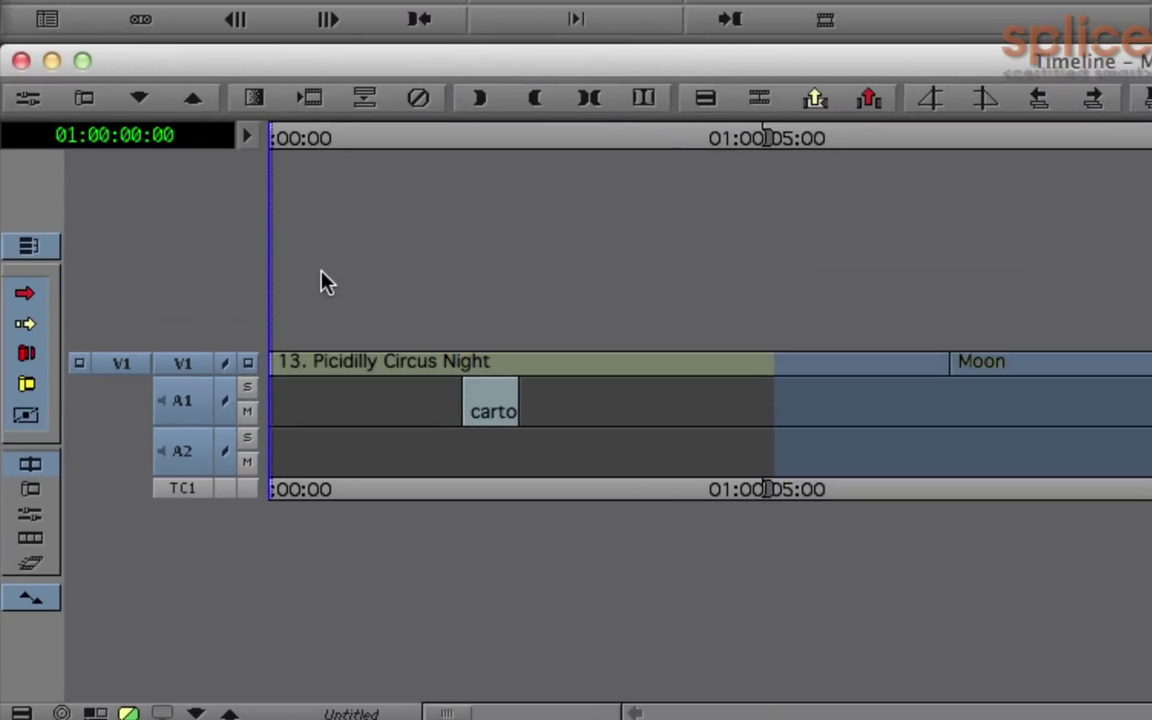
left_click_drag(293, 489, 456, 493)
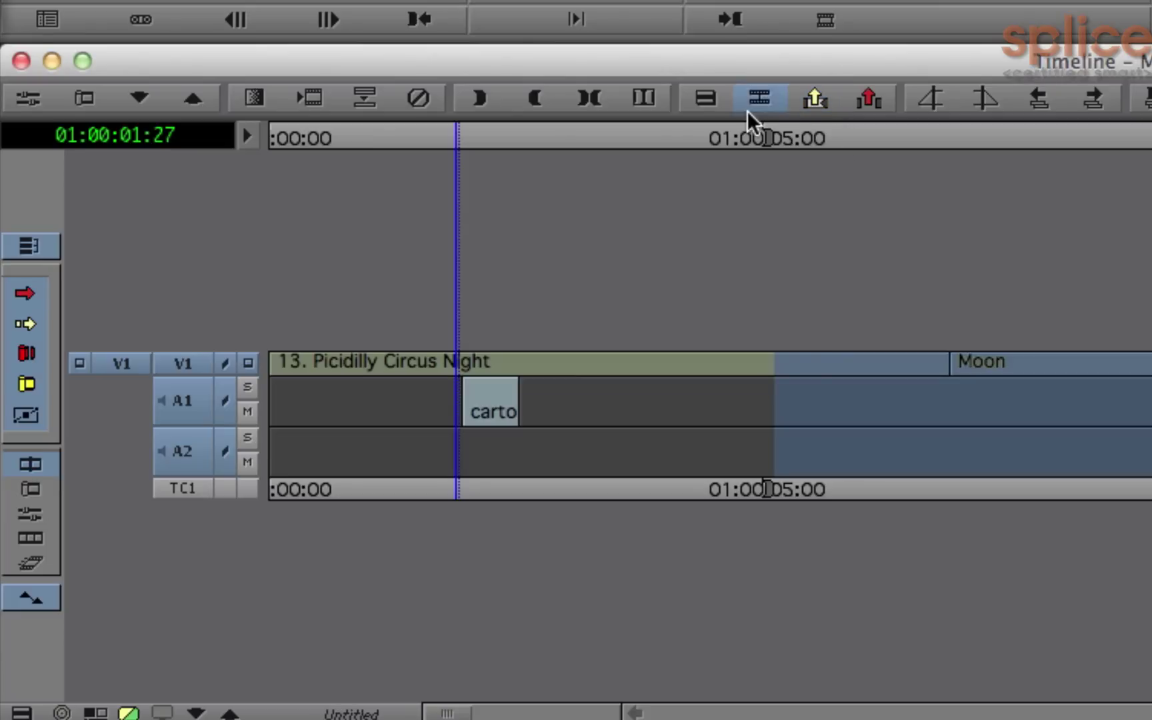
- Turn off Show Toolbar in the Timeline Settings
right_click(471, 230)
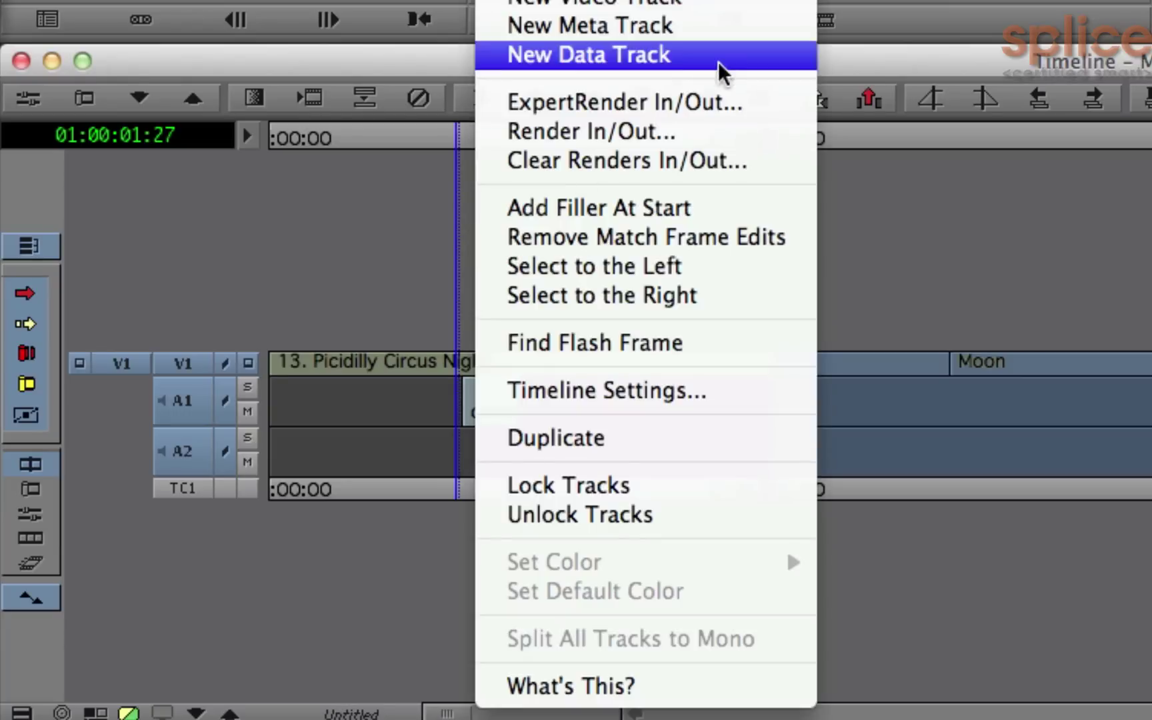
left_click(737, 390)
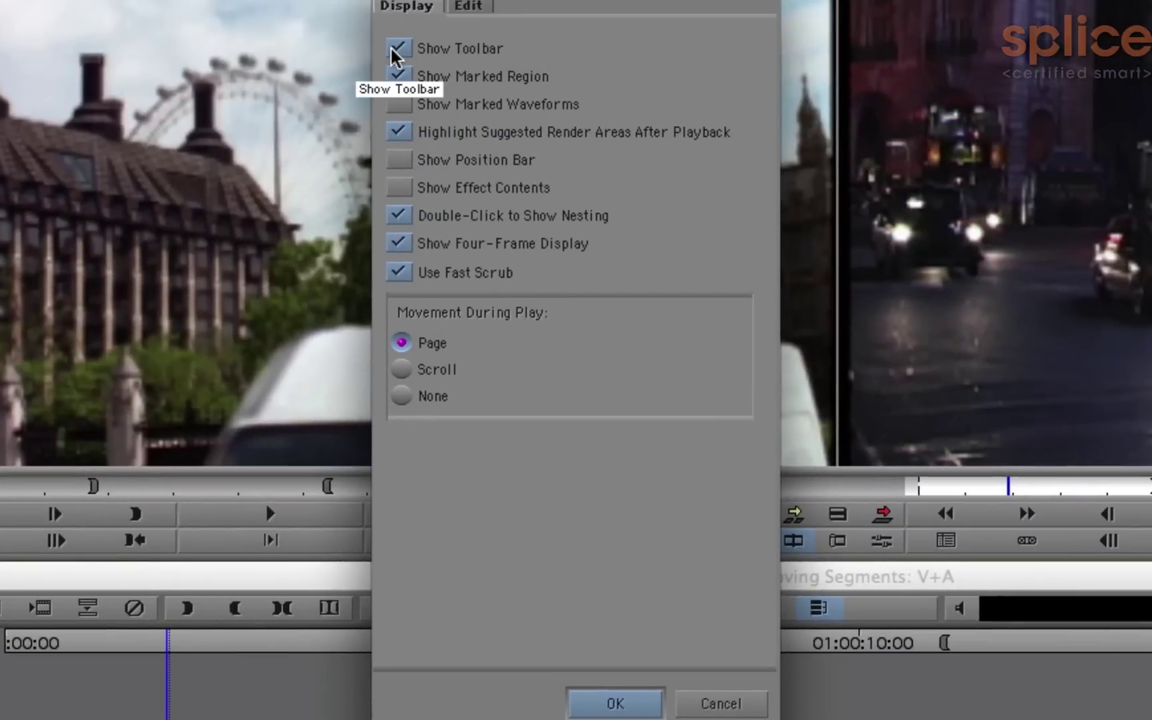
left_click(396, 49)
left_click(586, 700)
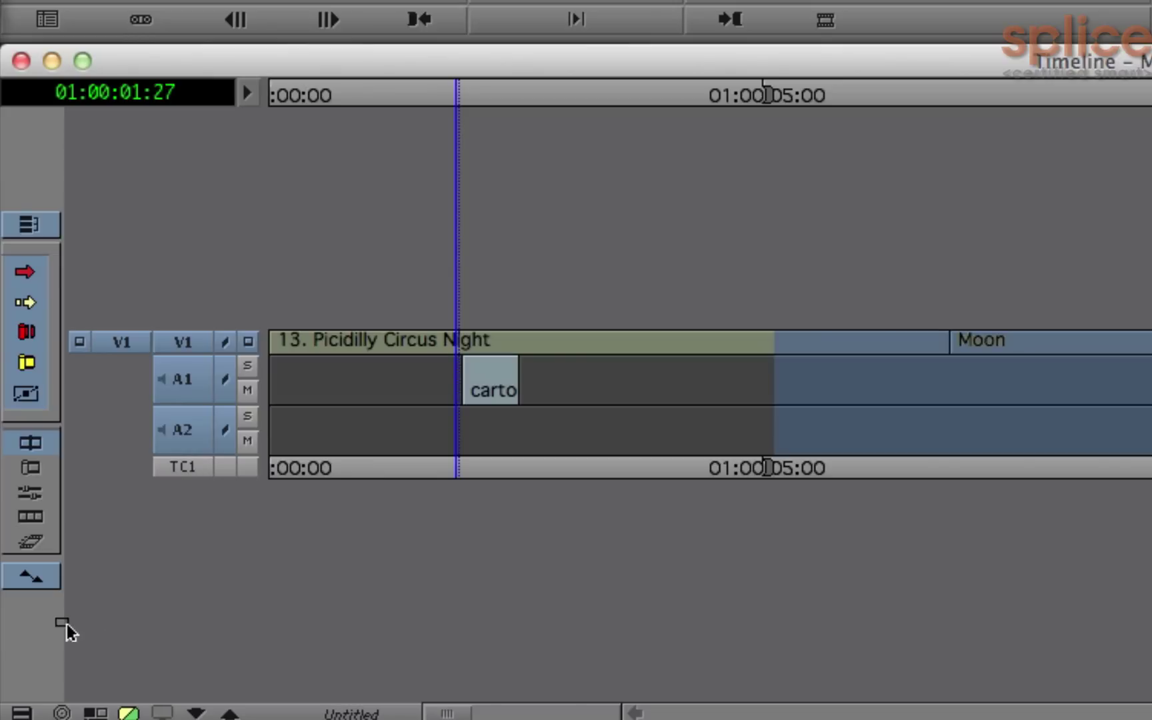
- Uncheck TC1 under Show Track in the Timeline fast menu
left_click(21, 712)
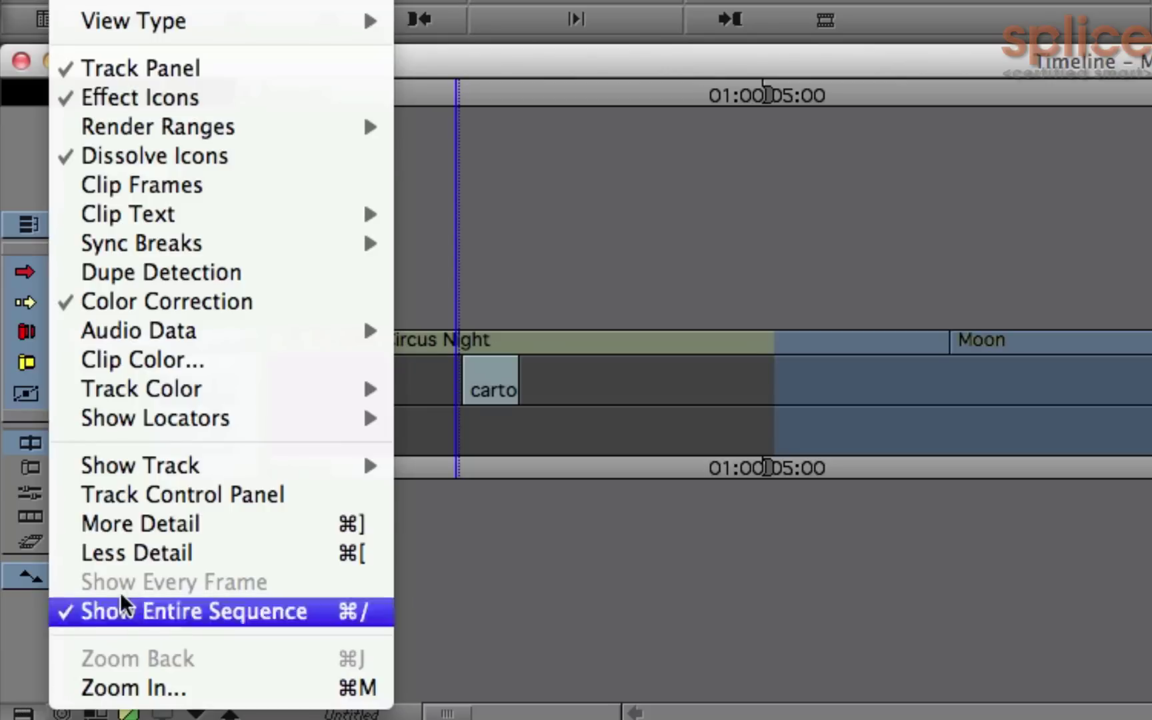
mouse_move(272, 464)
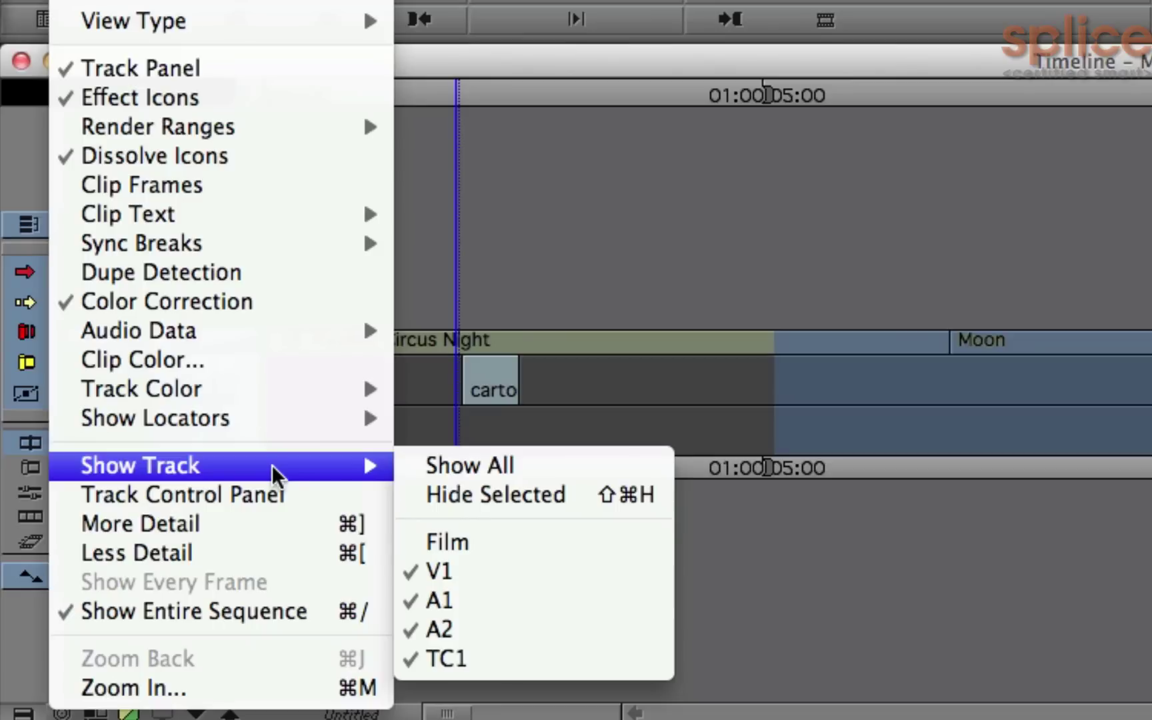
left_click(457, 658)
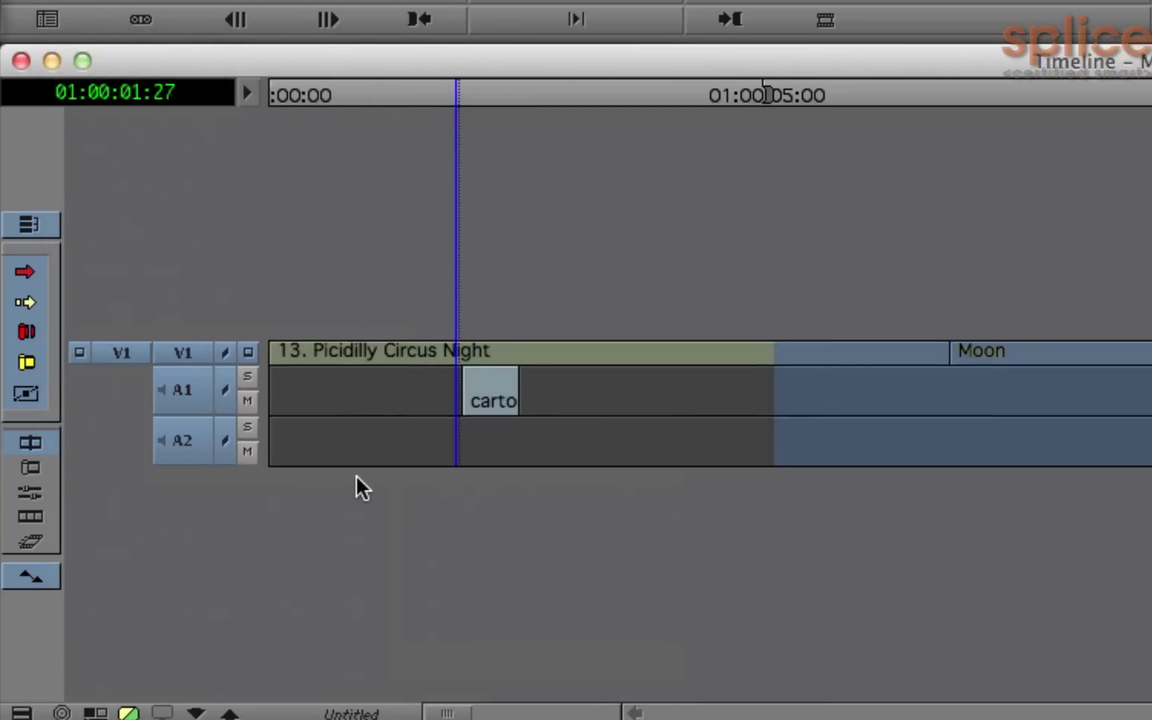
- Enable Clip Frames from the Timeline fast menu
left_click(22, 711)
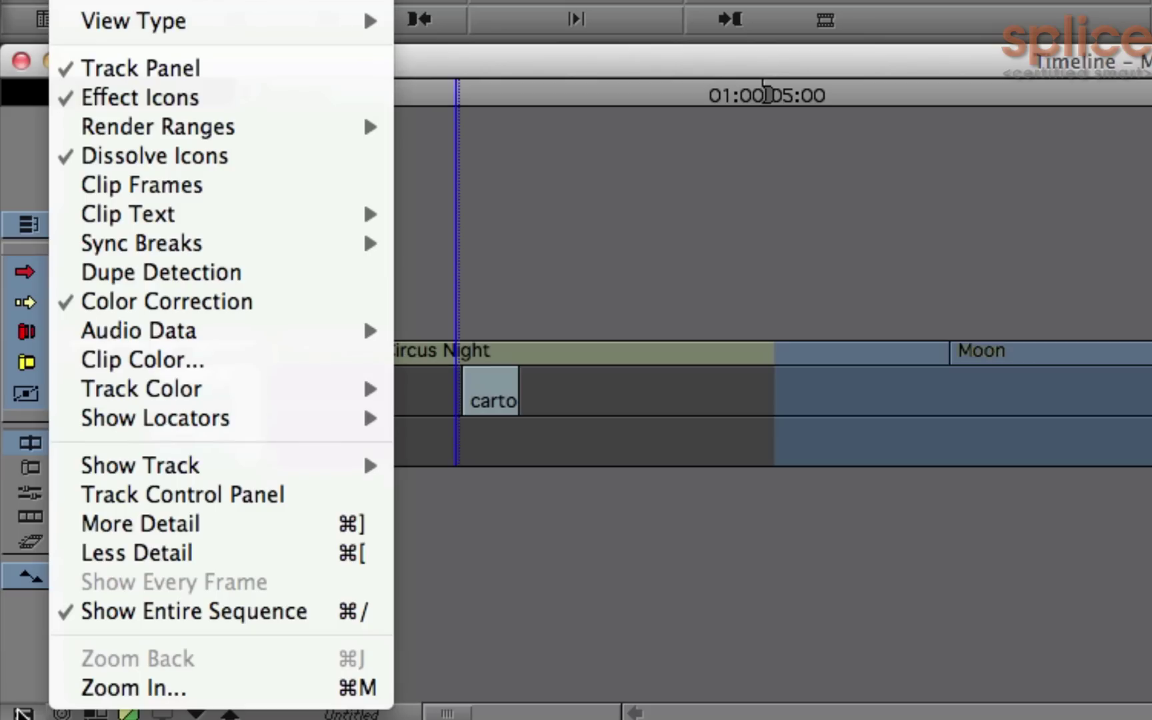
mouse_move(262, 231)
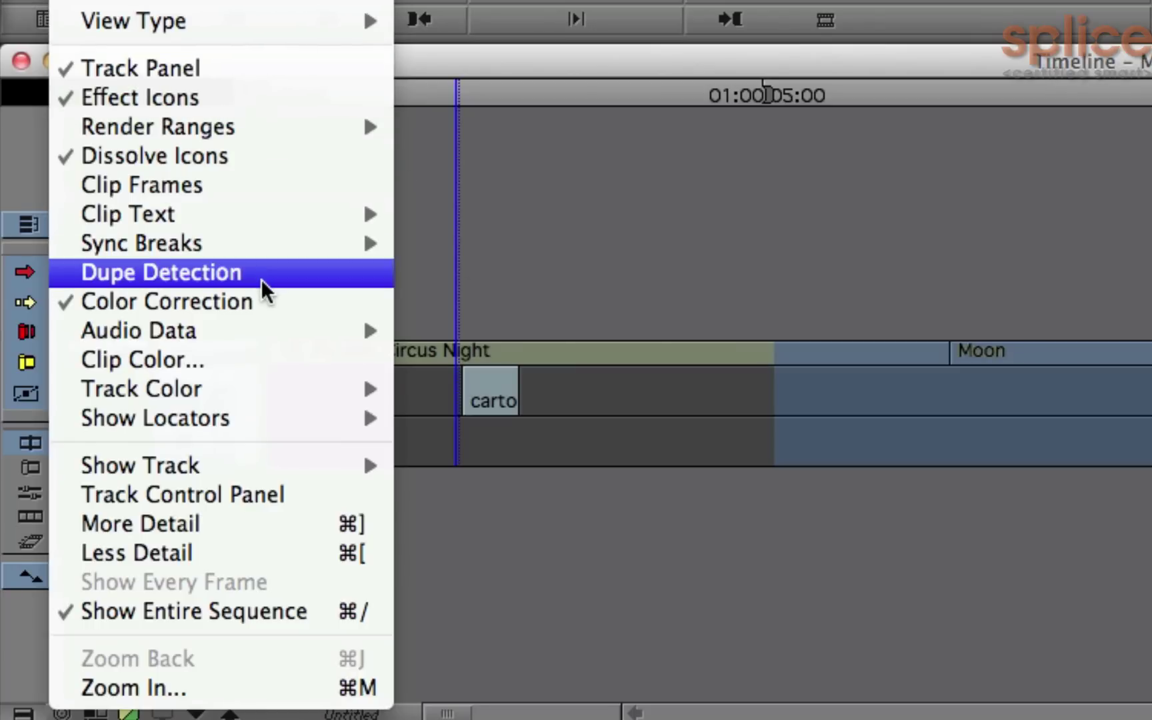
left_click(292, 185)
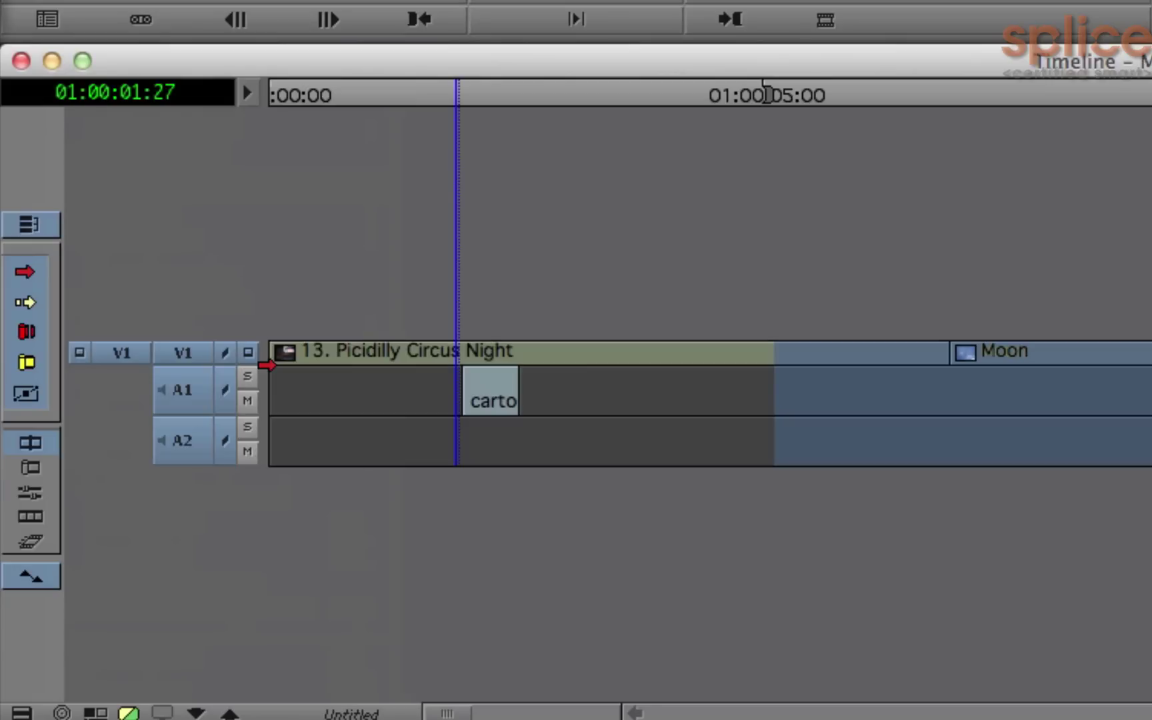
- Option-drag the V1 track taller and select the V1 and A1 tracks
key("alt")
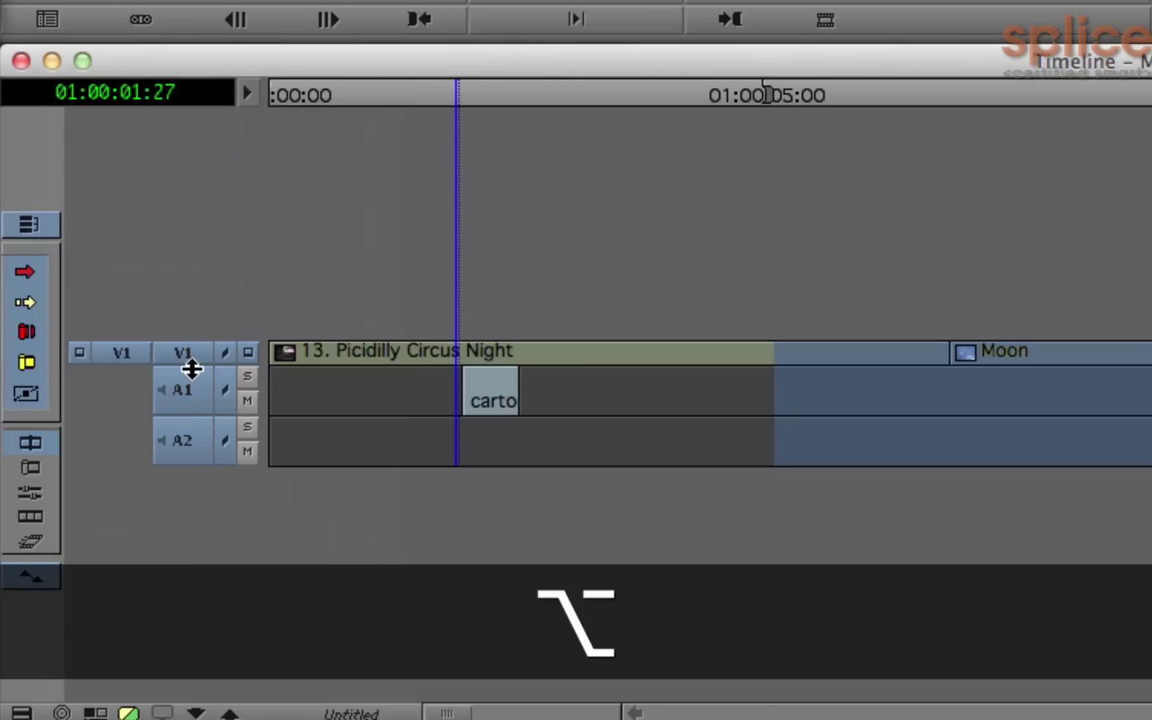
left_click_drag(191, 368, 202, 430)
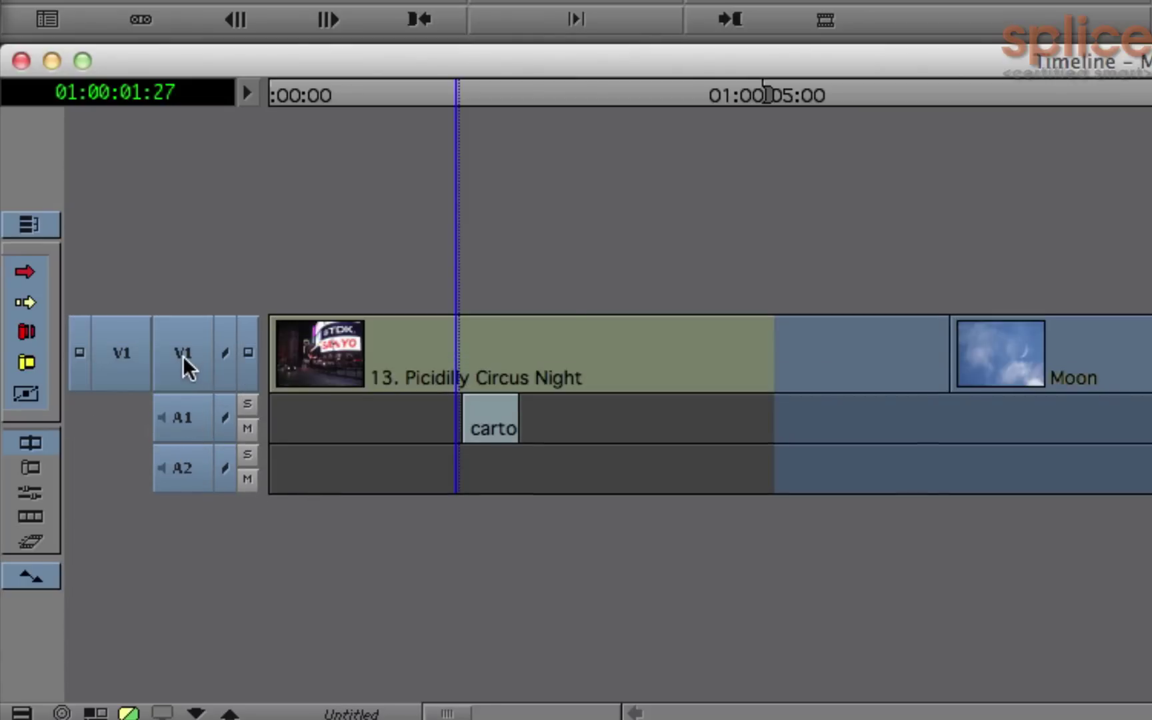
left_click(183, 355)
left_click(182, 424)
left_click(181, 351)
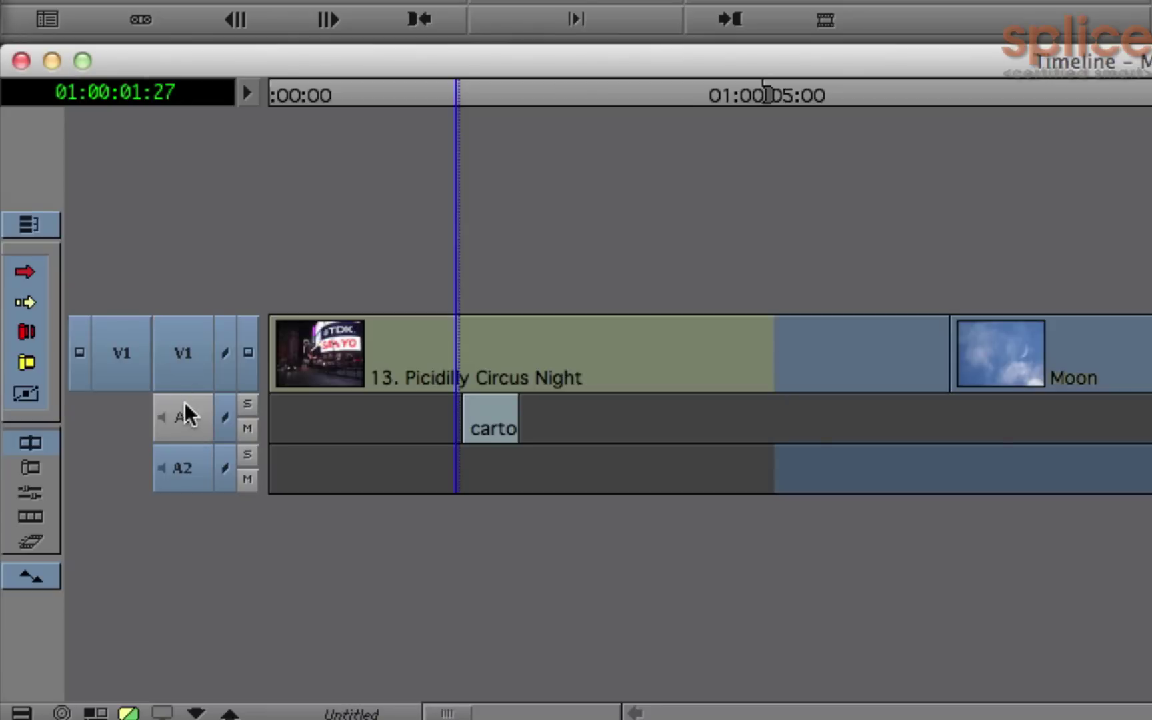
left_click(186, 408)
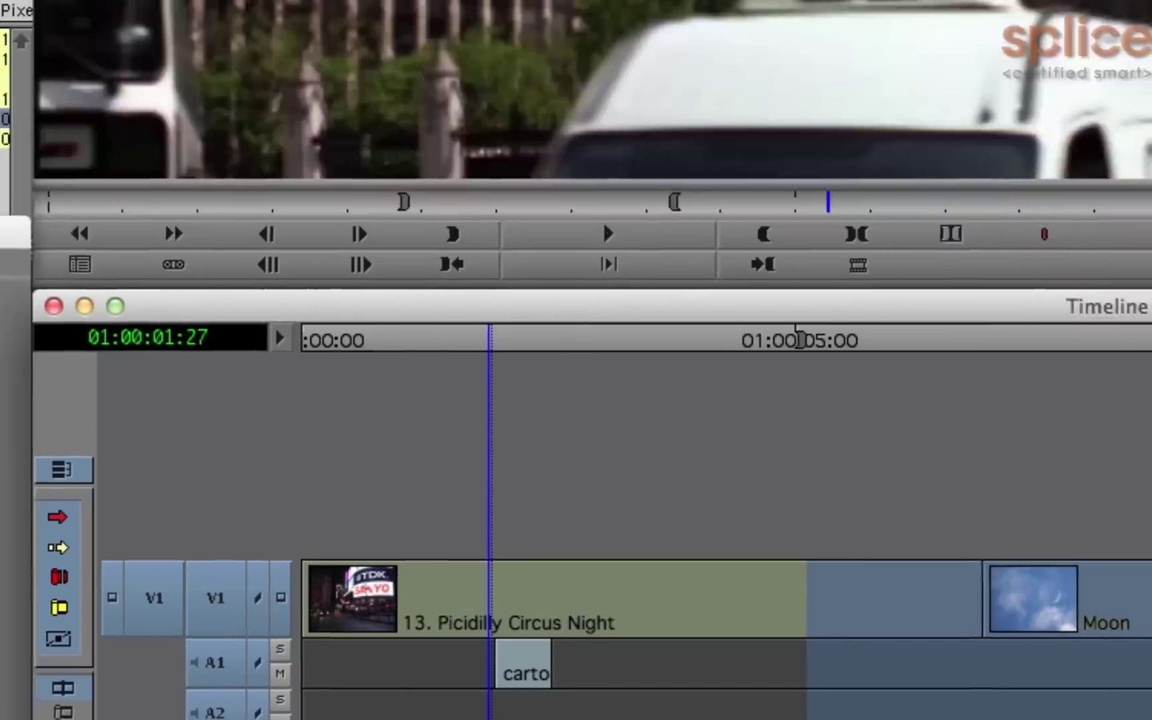
- Apply Edit > Enlarge Track, then enlarge the tracks four more times with Cmd+L
left_click(41, 16)
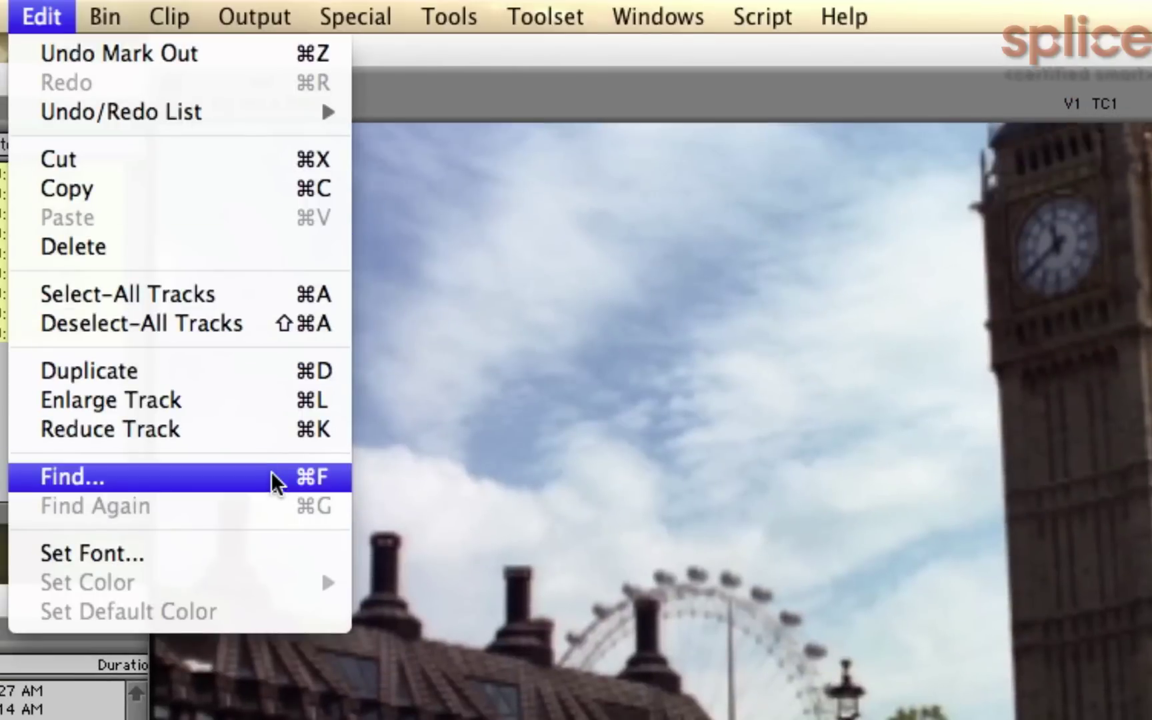
left_click(231, 400)
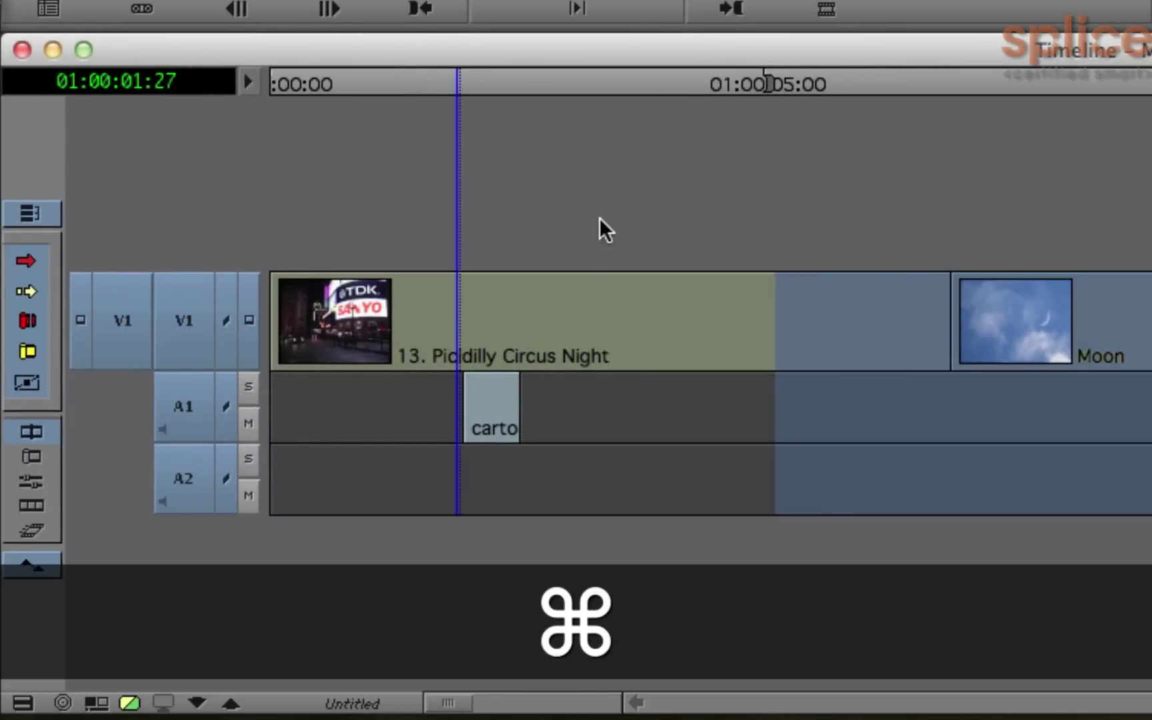
key("super+l")
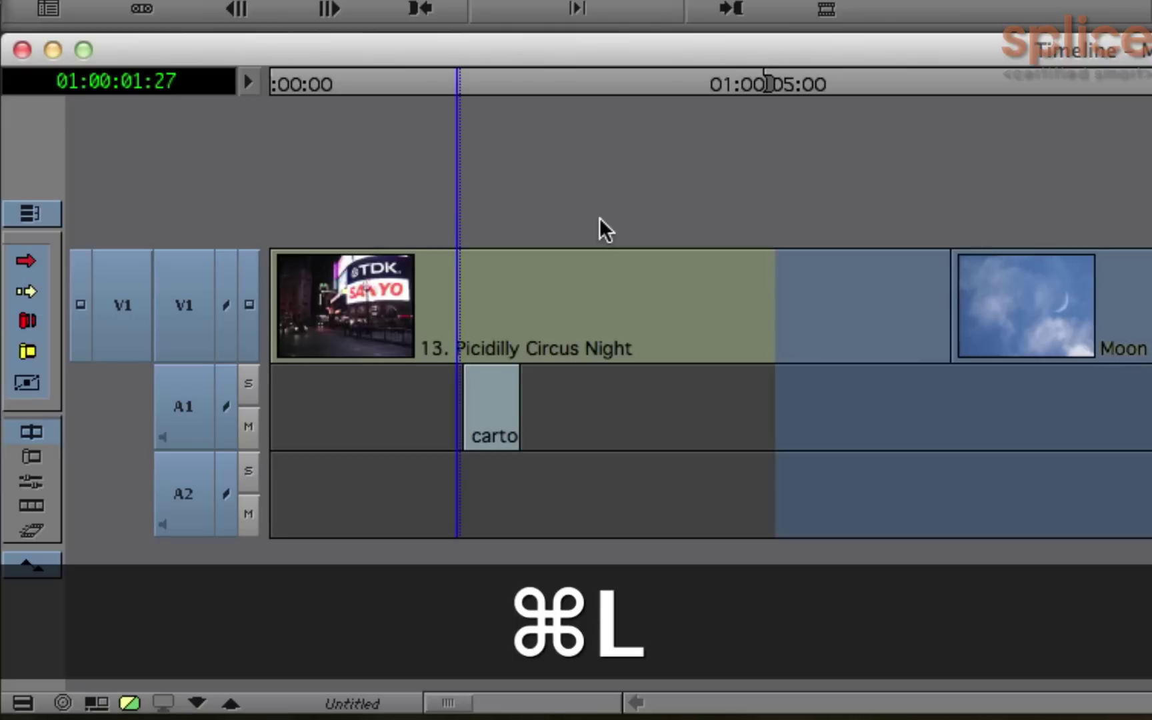
key("super+l")
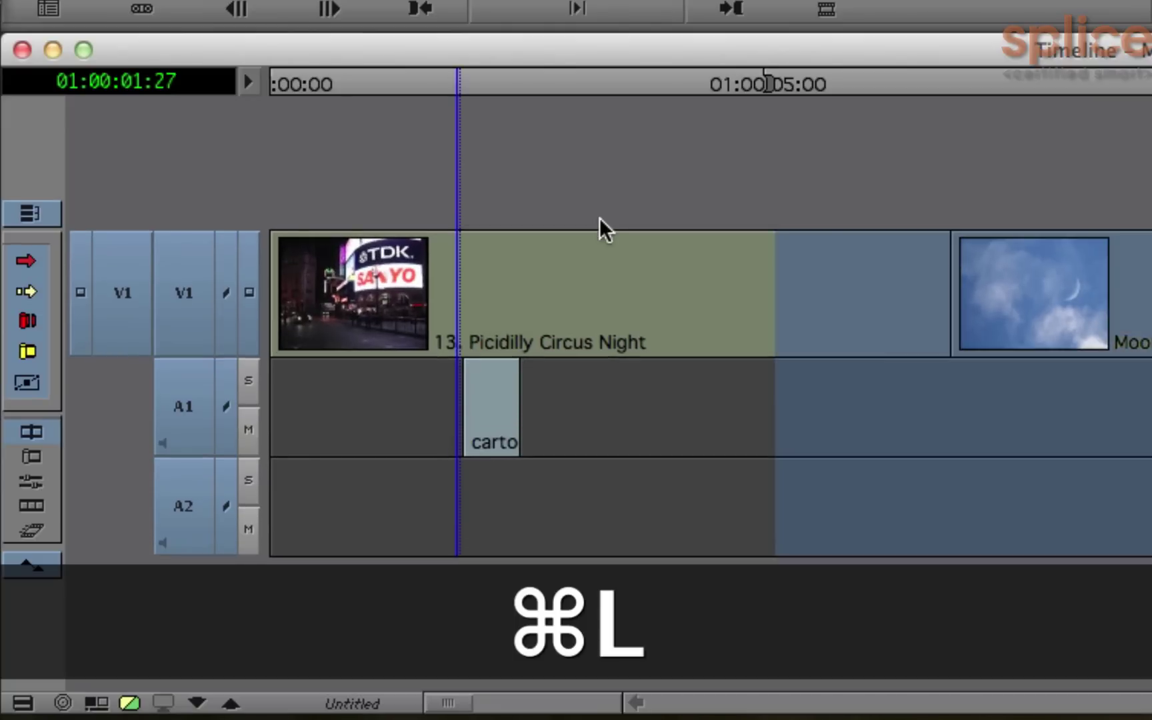
key("super+l")
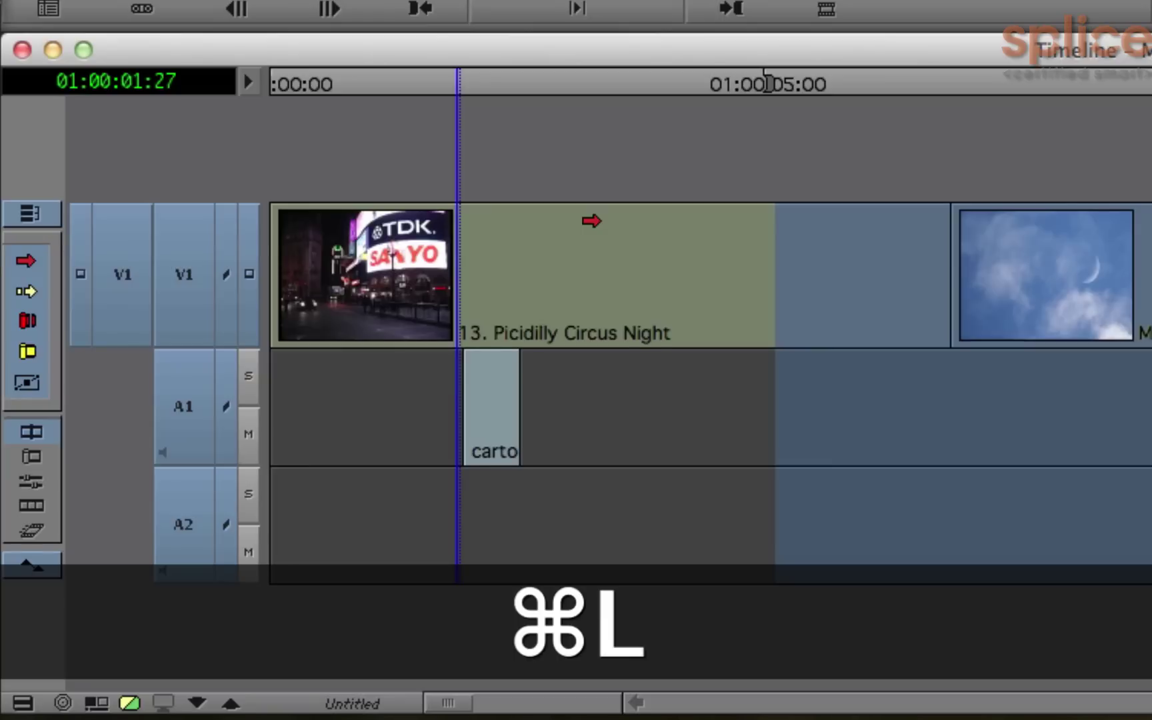
key("super+l")
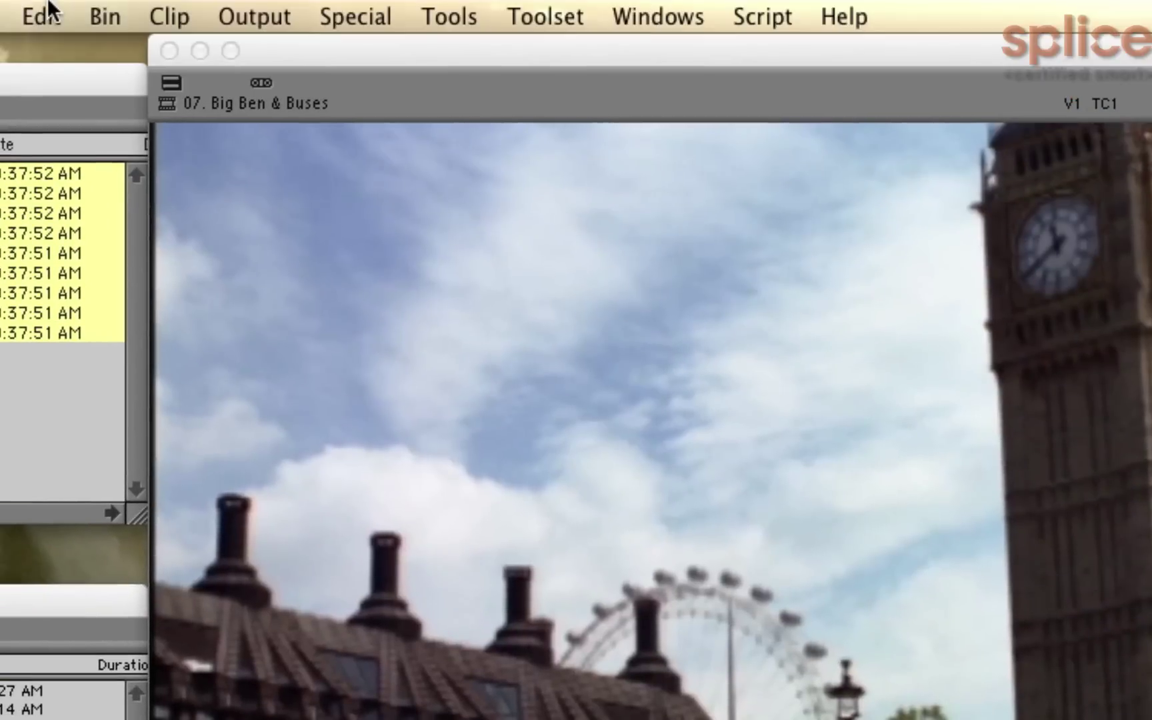
left_click(41, 16)
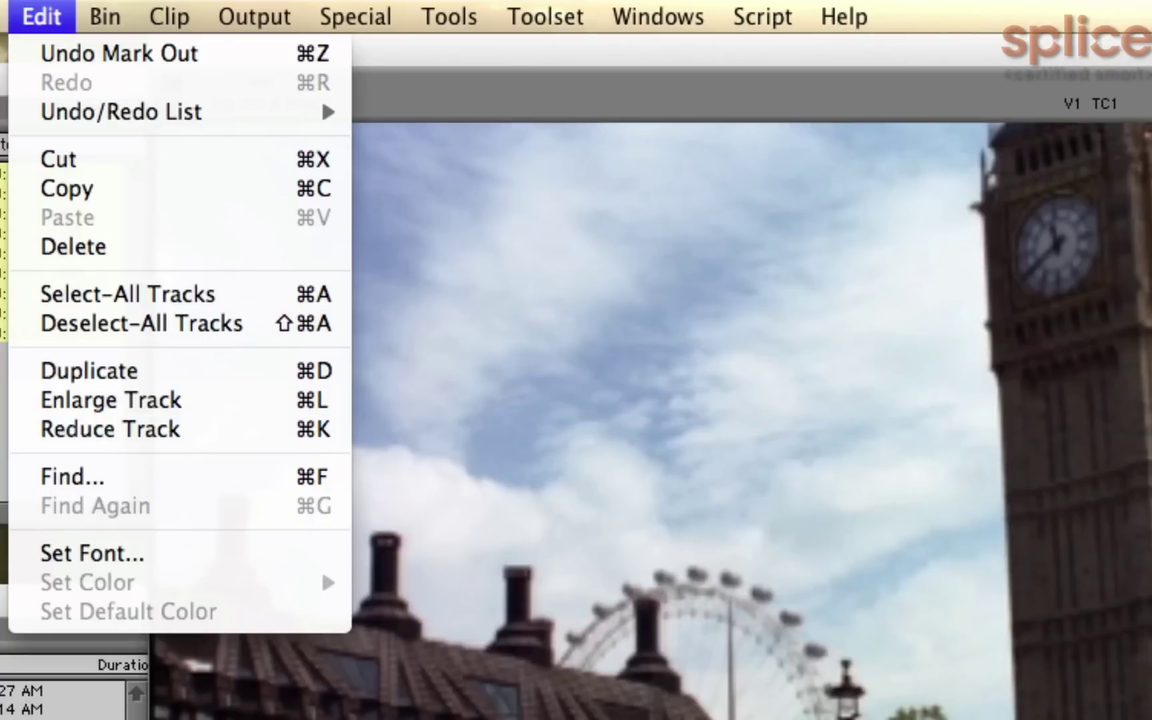
key("Escape")
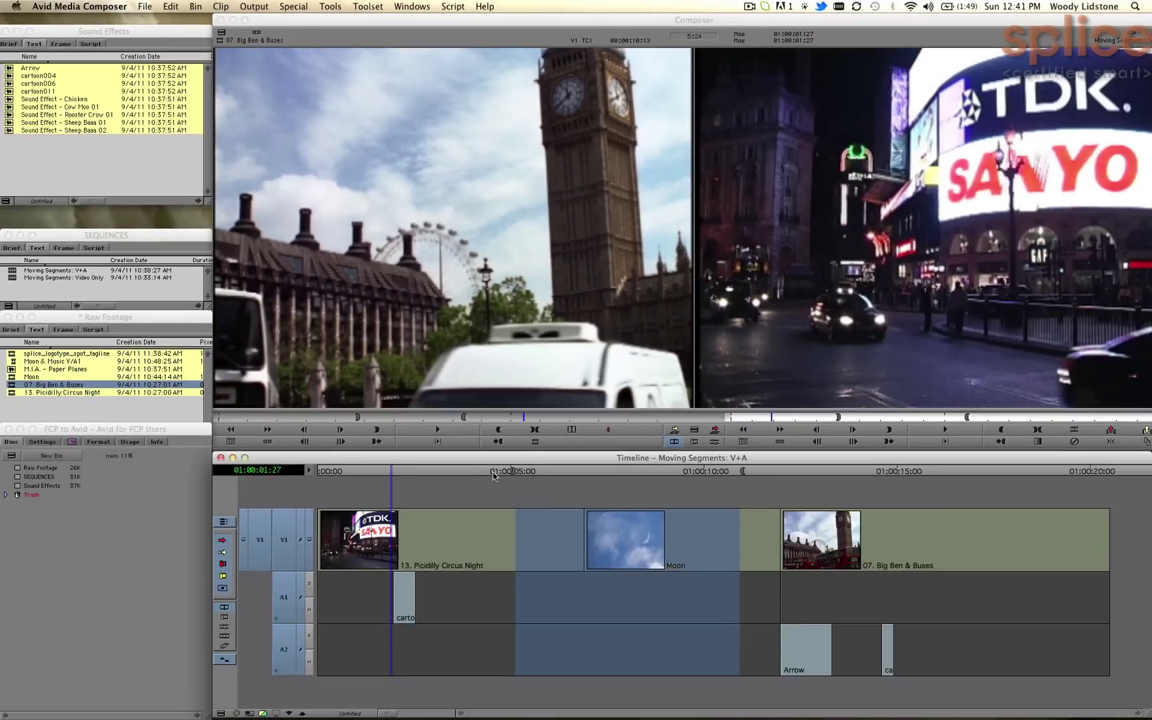
- Move the position to 01:00:05:28, show A2 audio waveforms, and collapse the track controls
left_click(483, 472)
left_click_drag(484, 473, 547, 469)
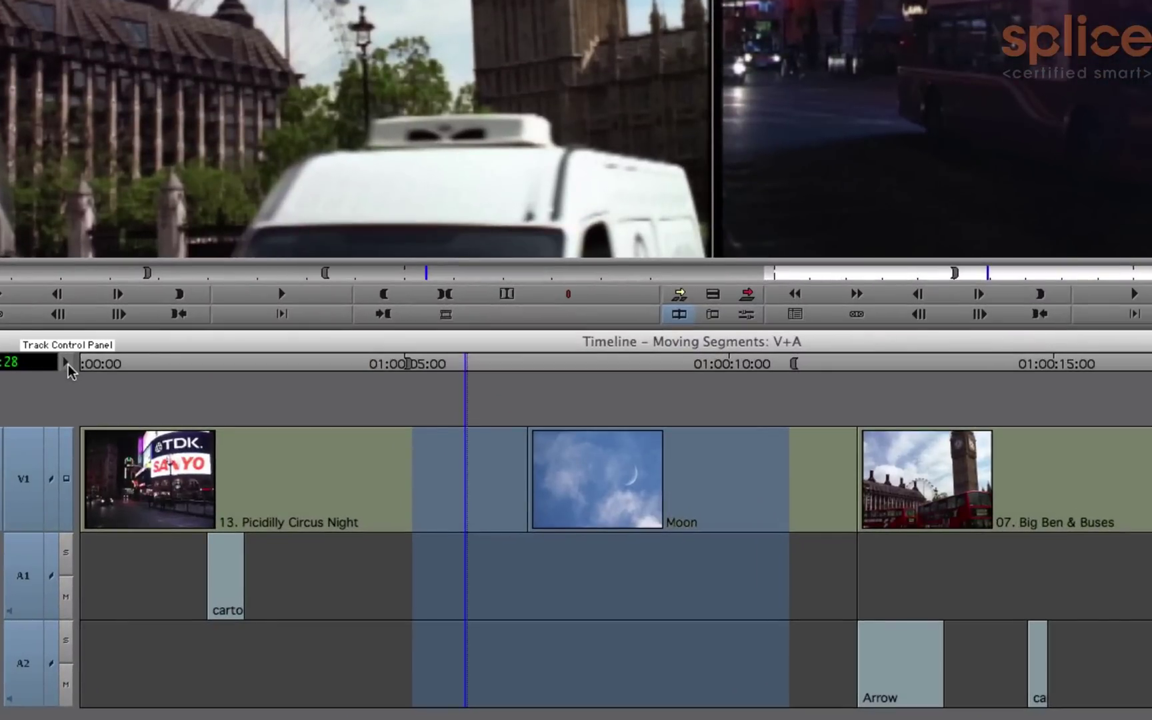
left_click(66, 363)
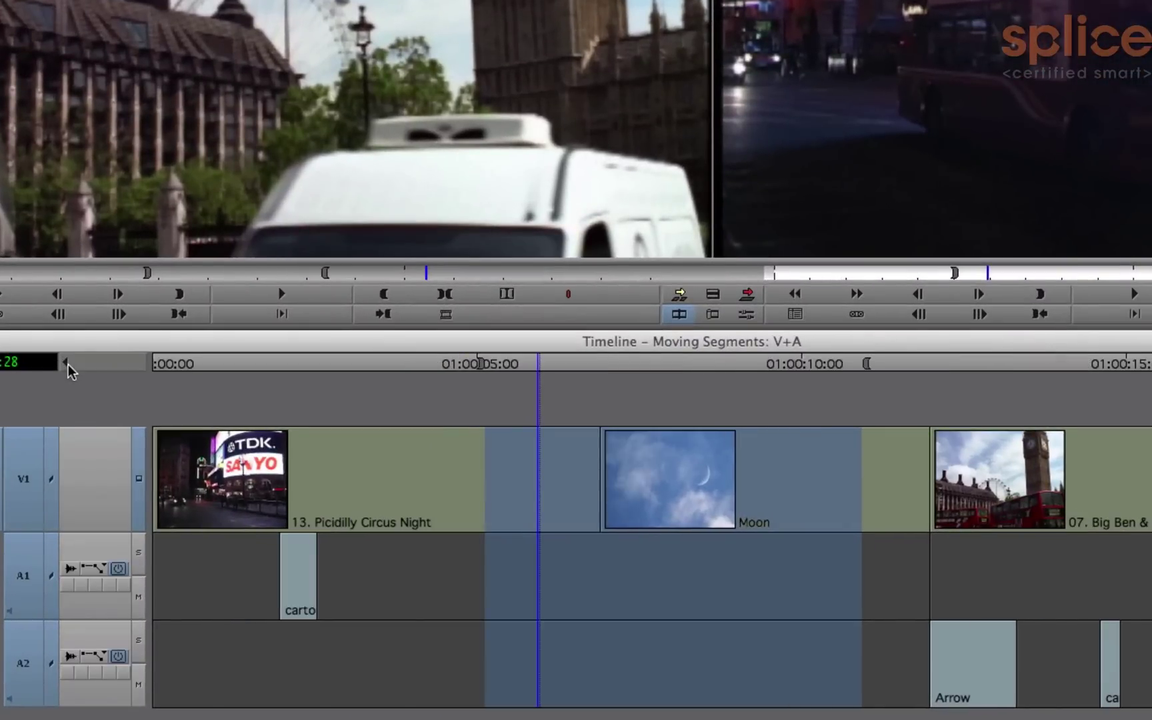
left_click(70, 658)
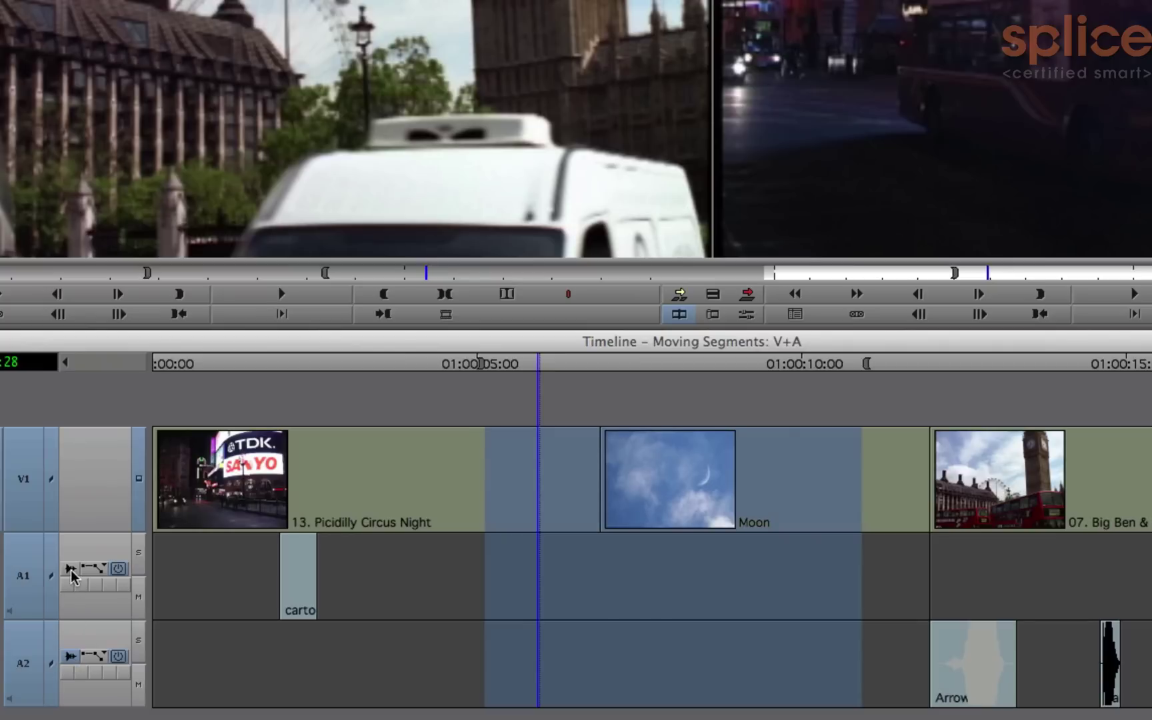
left_click(65, 363)
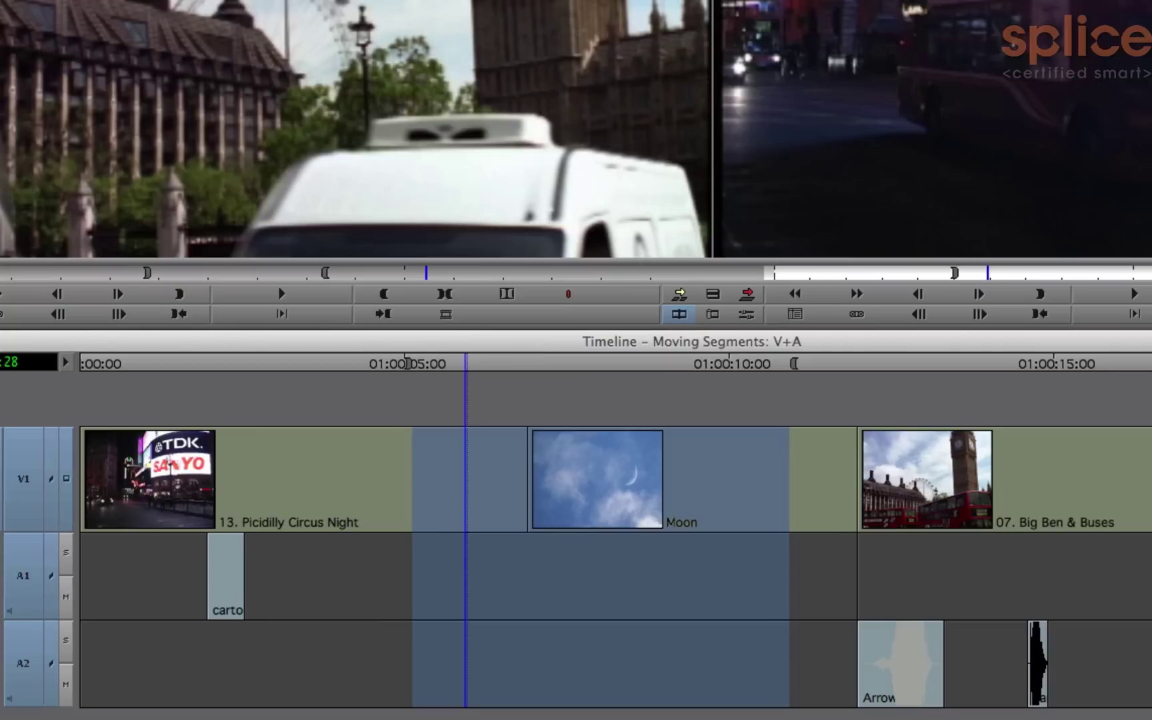
- Open the Audio Tool meters and move them out of the way
left_click(541, 363)
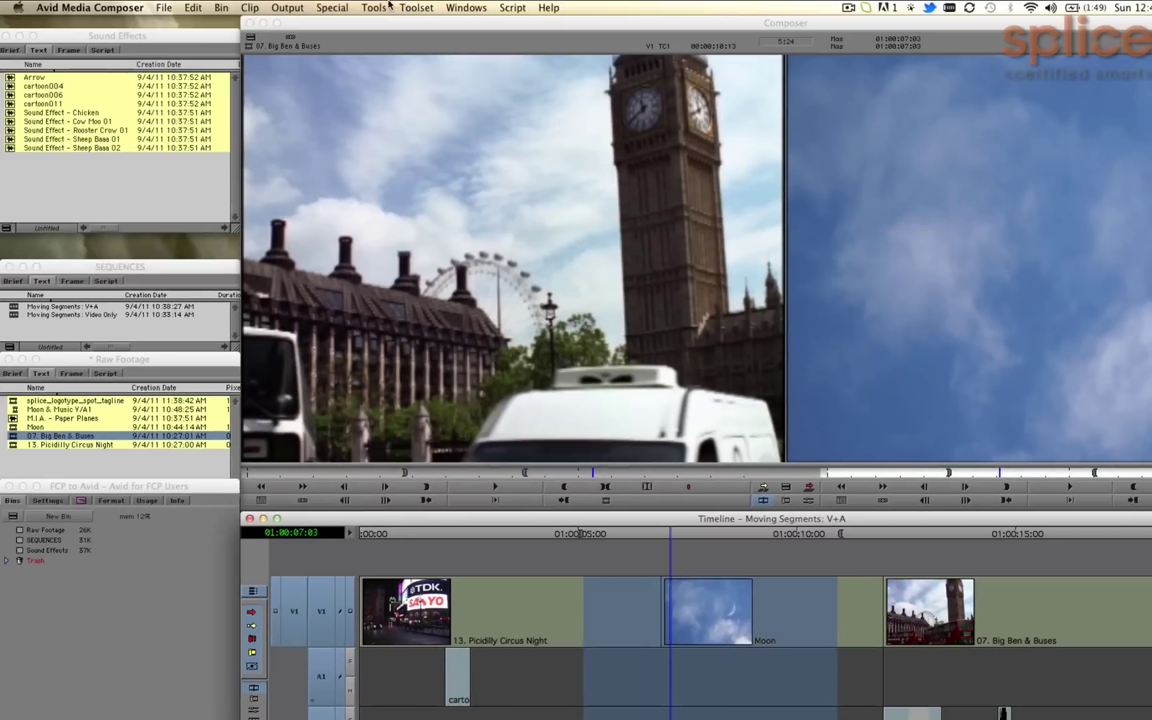
left_click(374, 7)
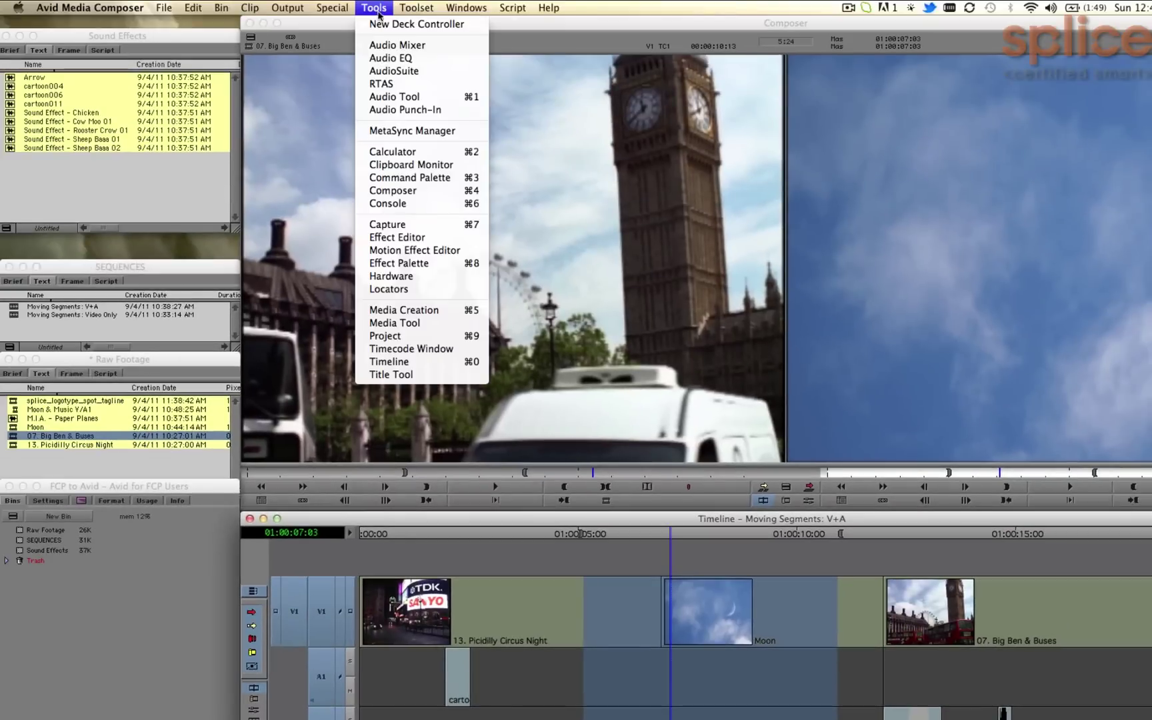
left_click(435, 96)
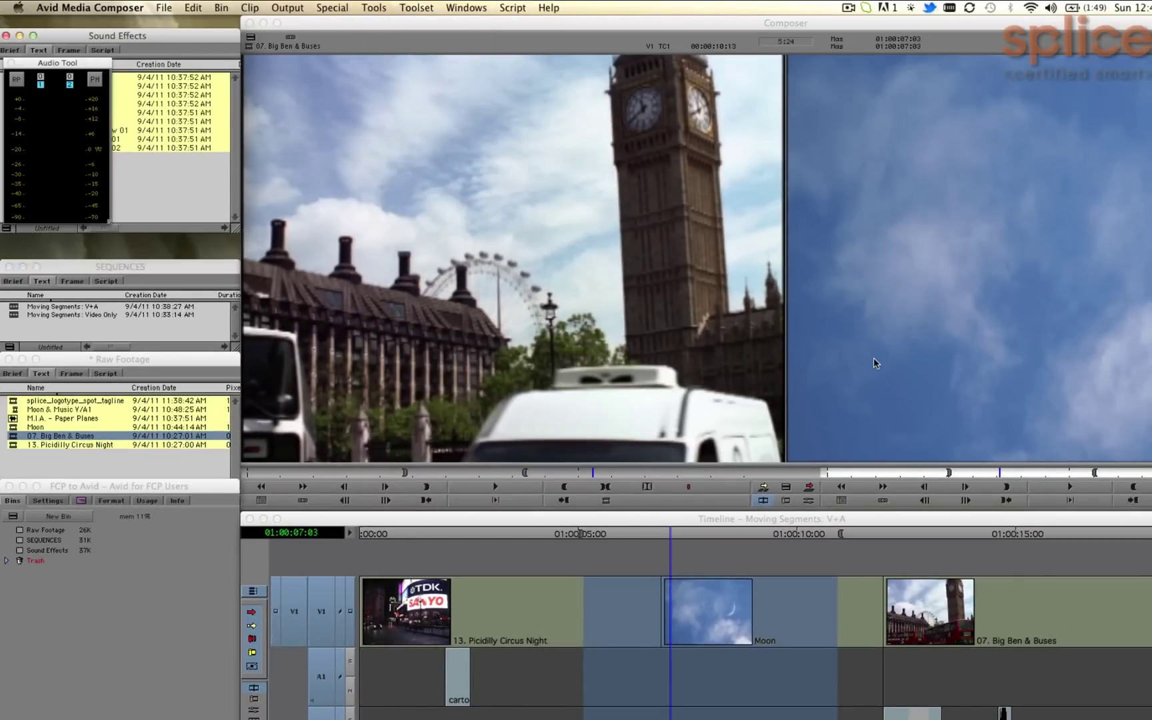
left_click_drag(62, 65, 1151, 563)
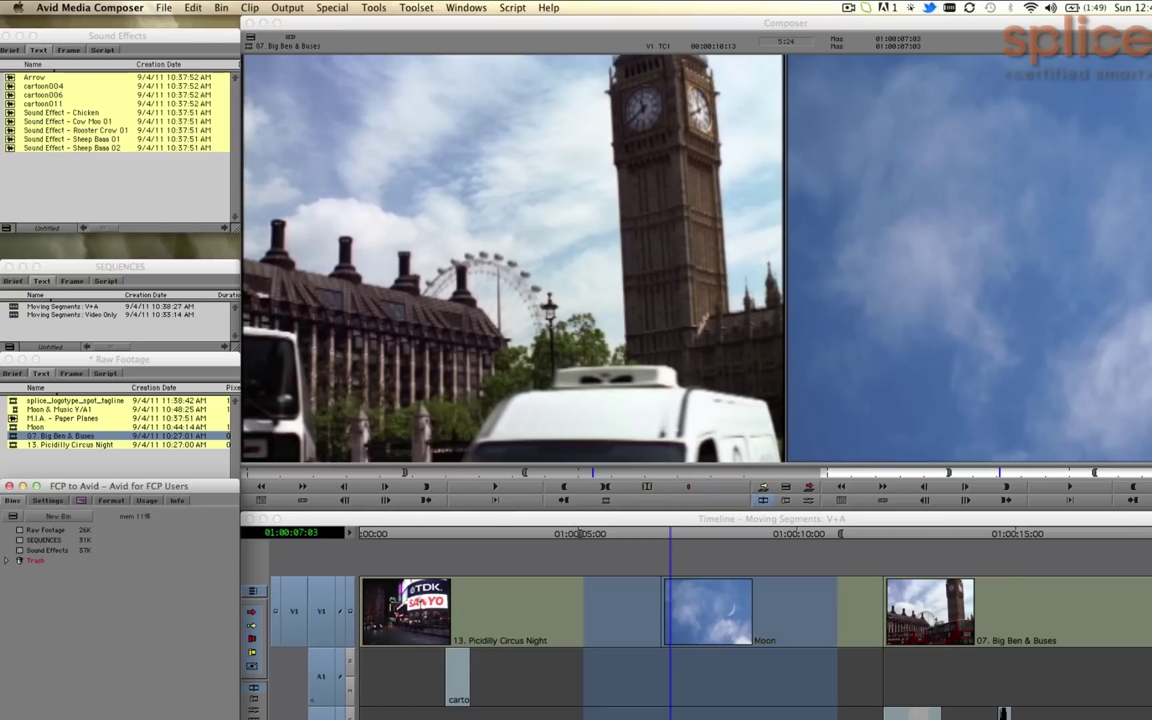
- Shrink the FCP to Avid bin to the top and stack the Sound Effects bin beneath it
left_click_drag(236, 716, 225, 603)
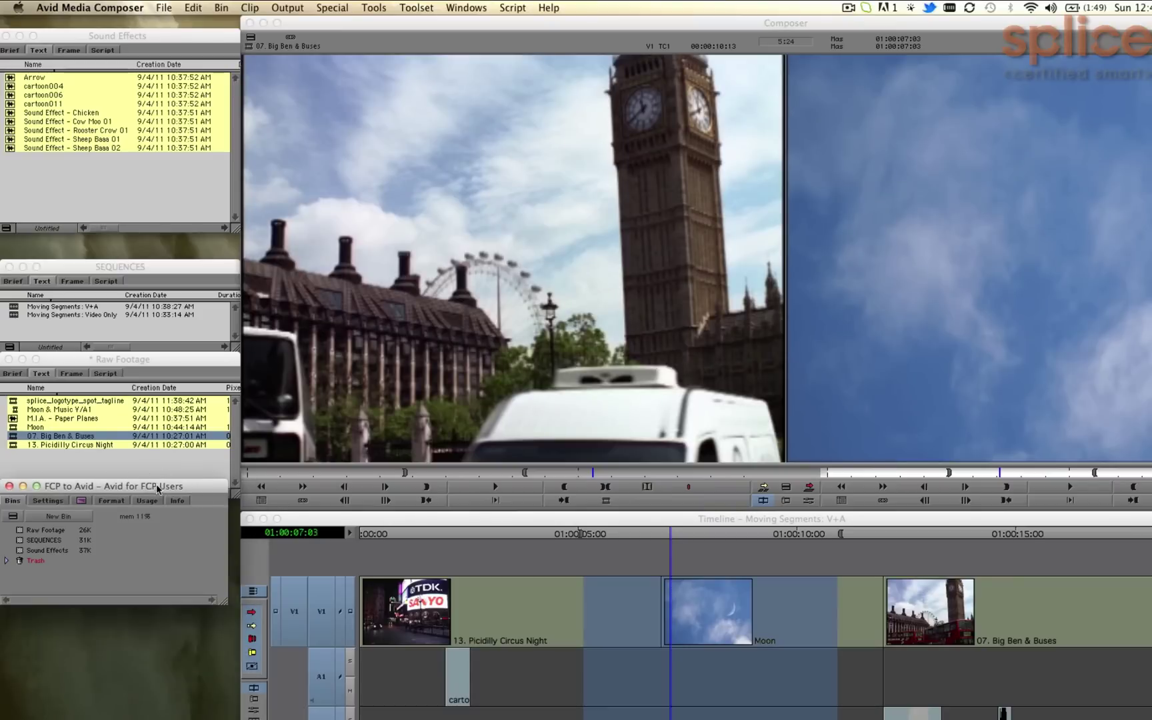
left_click_drag(158, 488, 157, 5)
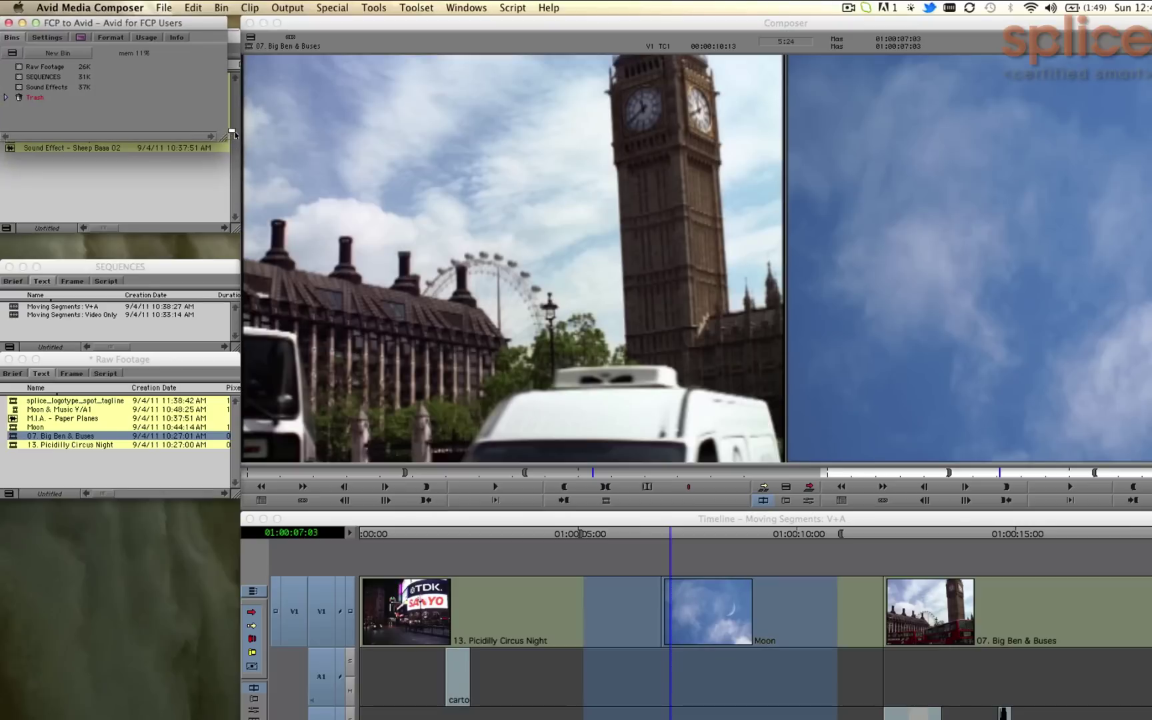
left_click(210, 144)
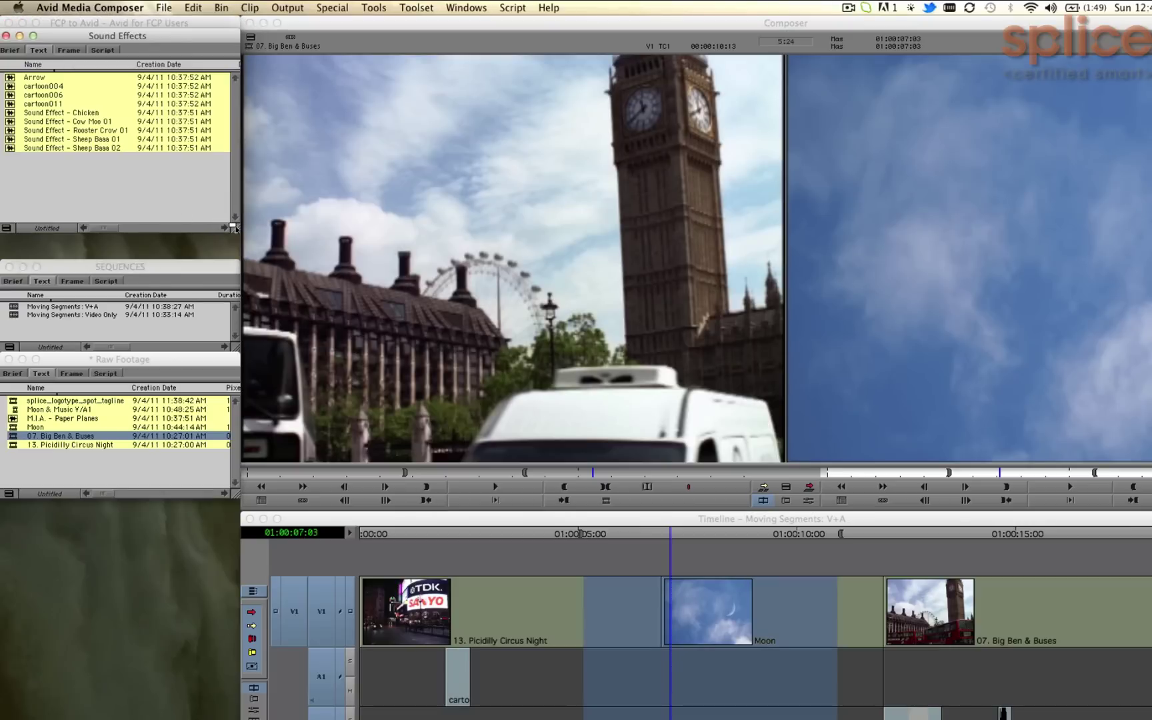
left_click_drag(235, 228, 232, 124)
left_click_drag(211, 38, 212, 149)
scroll(234, 228, "down", 1)
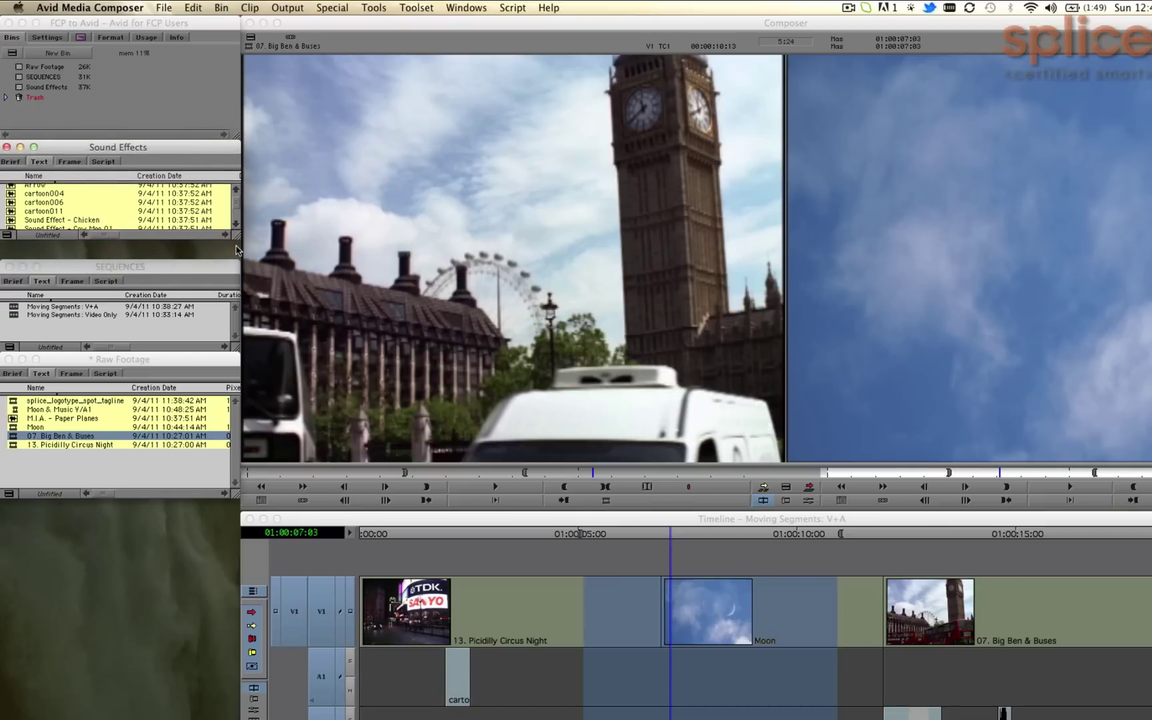
left_click_drag(236, 239, 237, 294)
- Widen the Timeline window and fit the audio meters beside it
left_click_drag(320, 521, 106, 511)
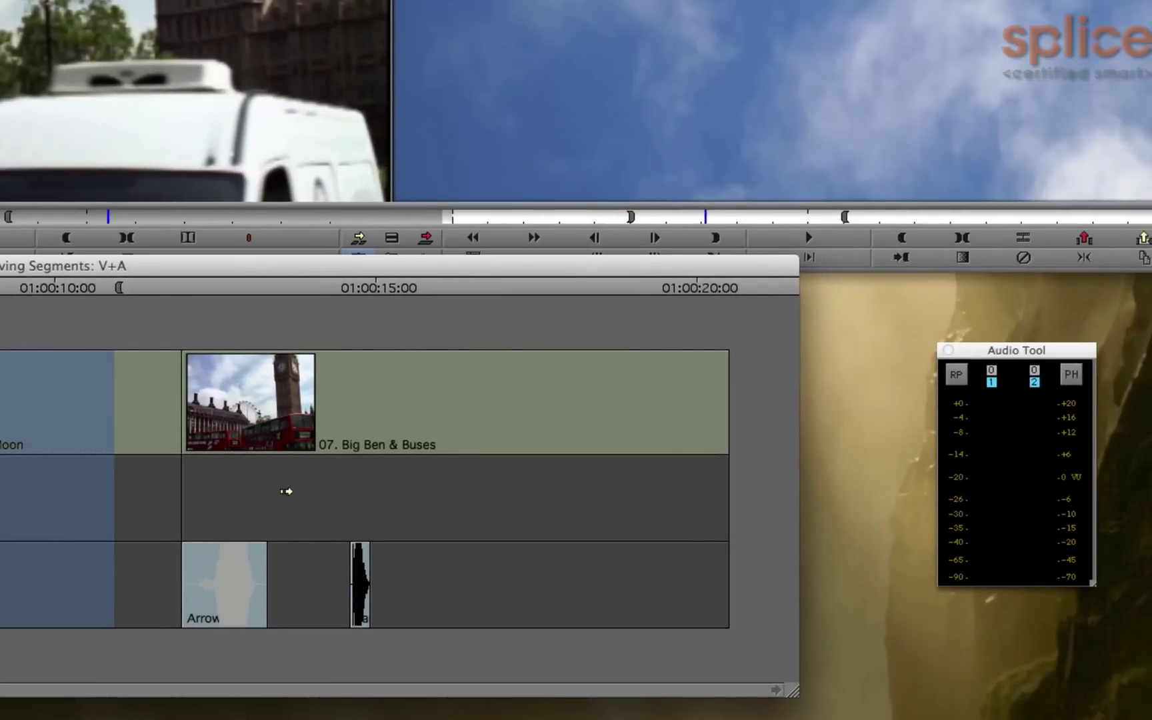
left_click_drag(793, 689, 1022, 691)
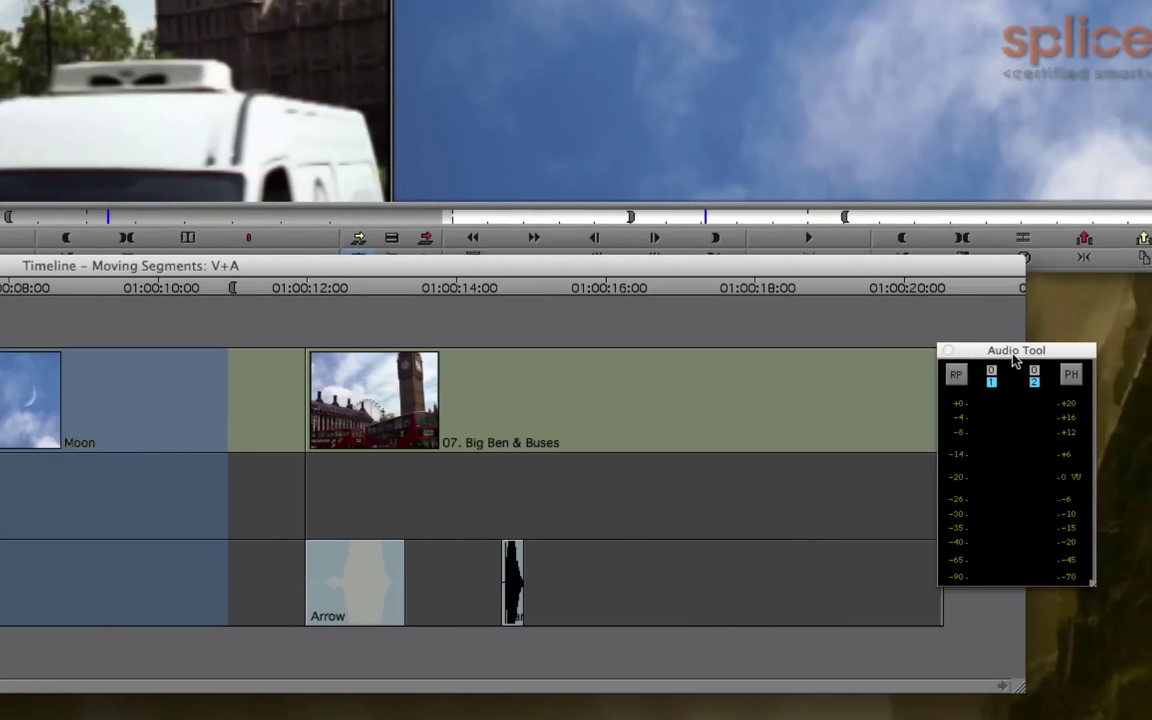
left_click_drag(1002, 349, 1058, 280)
left_click_drag(1143, 514, 1077, 688)
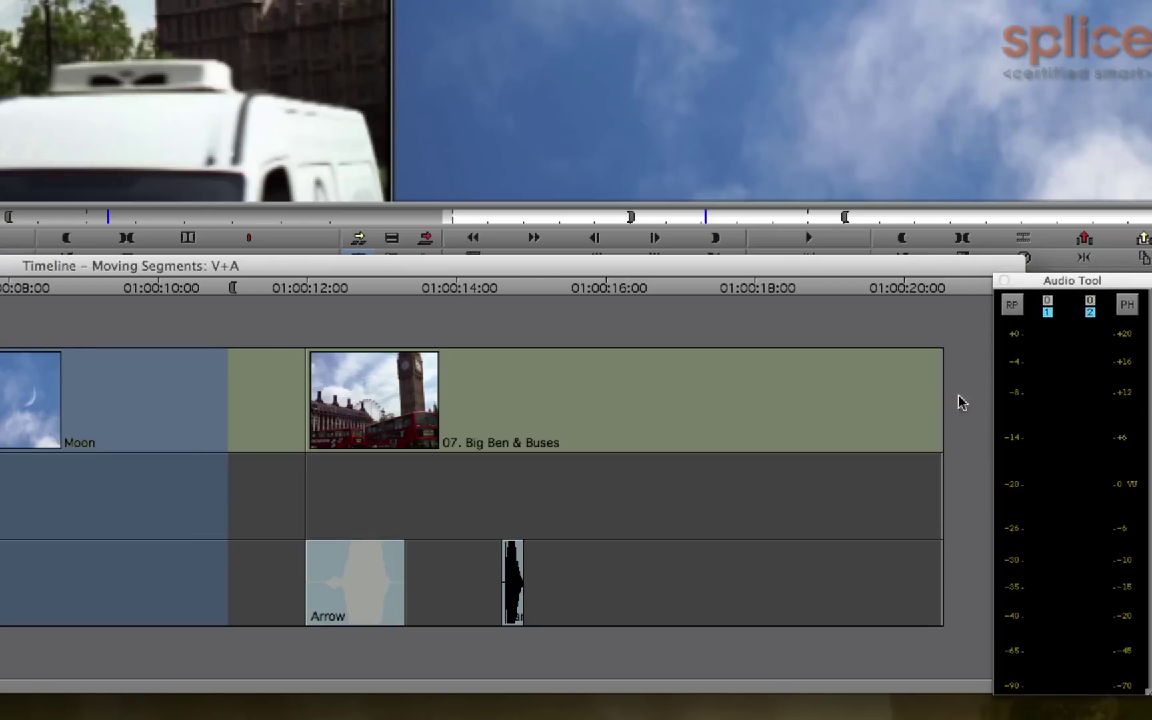
left_click(969, 417)
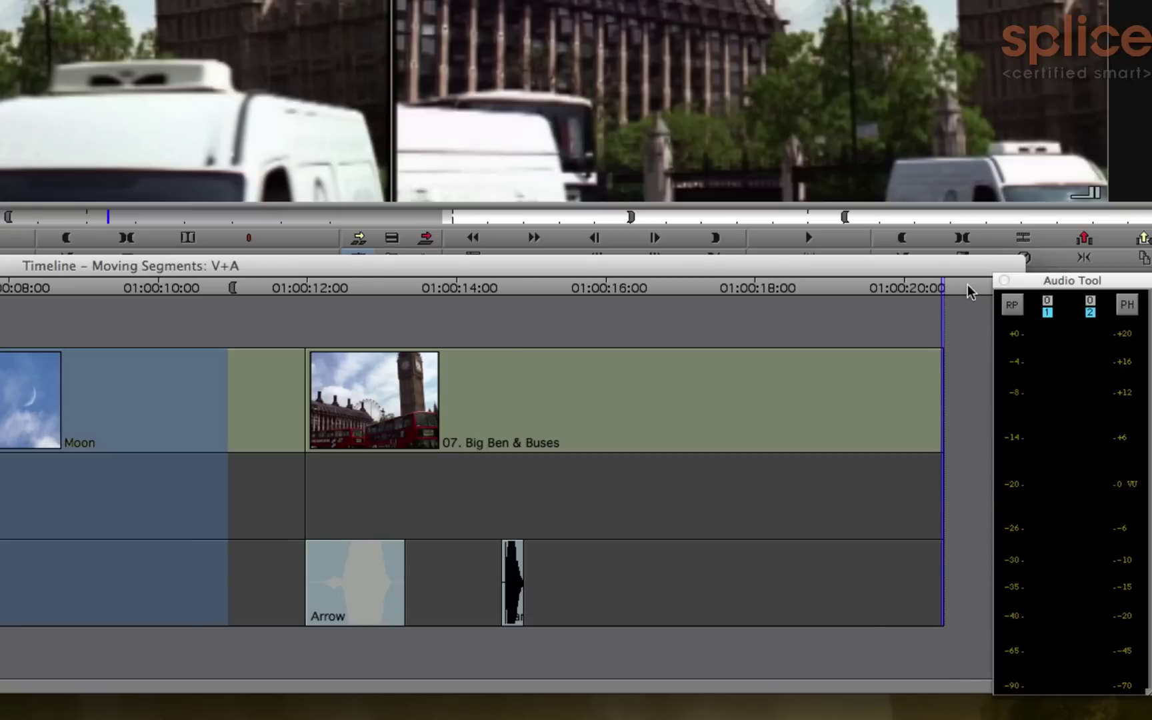
left_click_drag(1051, 285, 1083, 283)
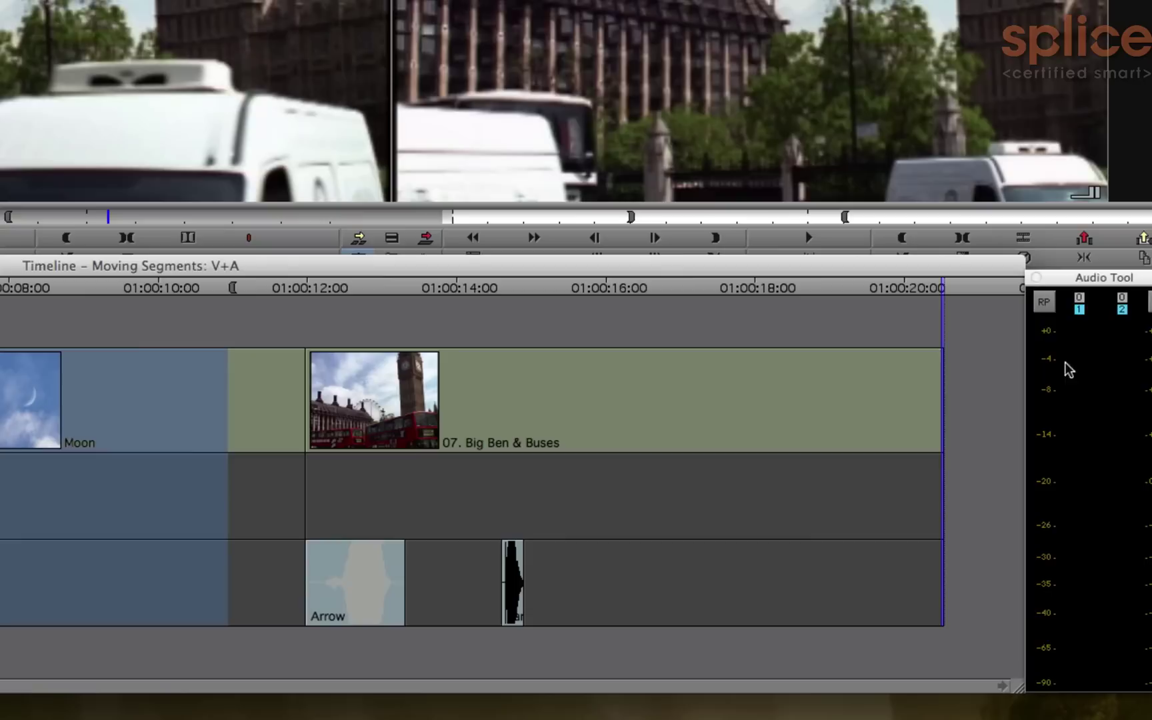
left_click_drag(974, 688, 970, 662)
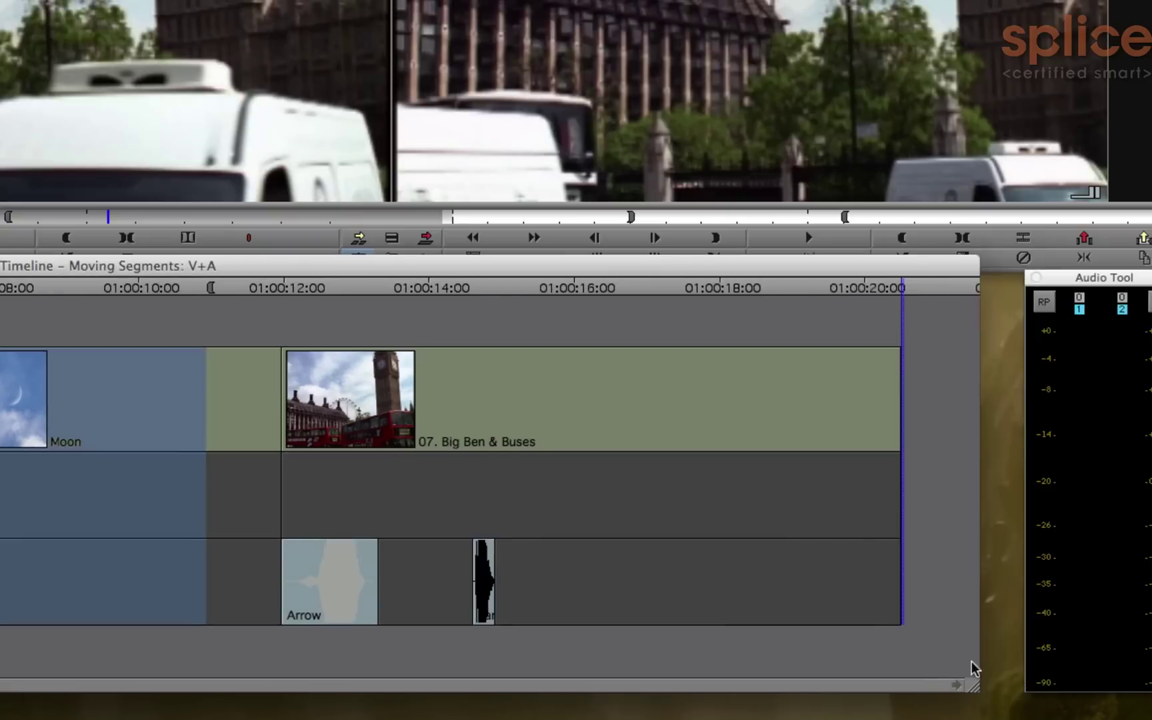
left_click_drag(1101, 281, 1058, 282)
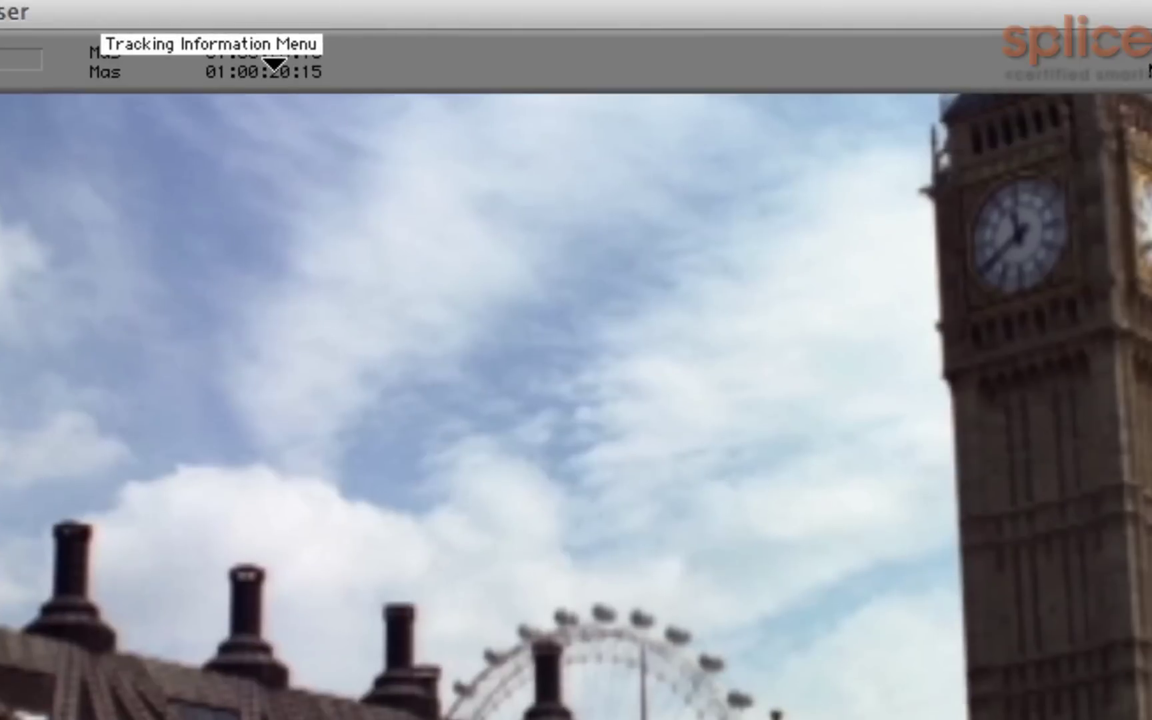
left_click(880, 42)
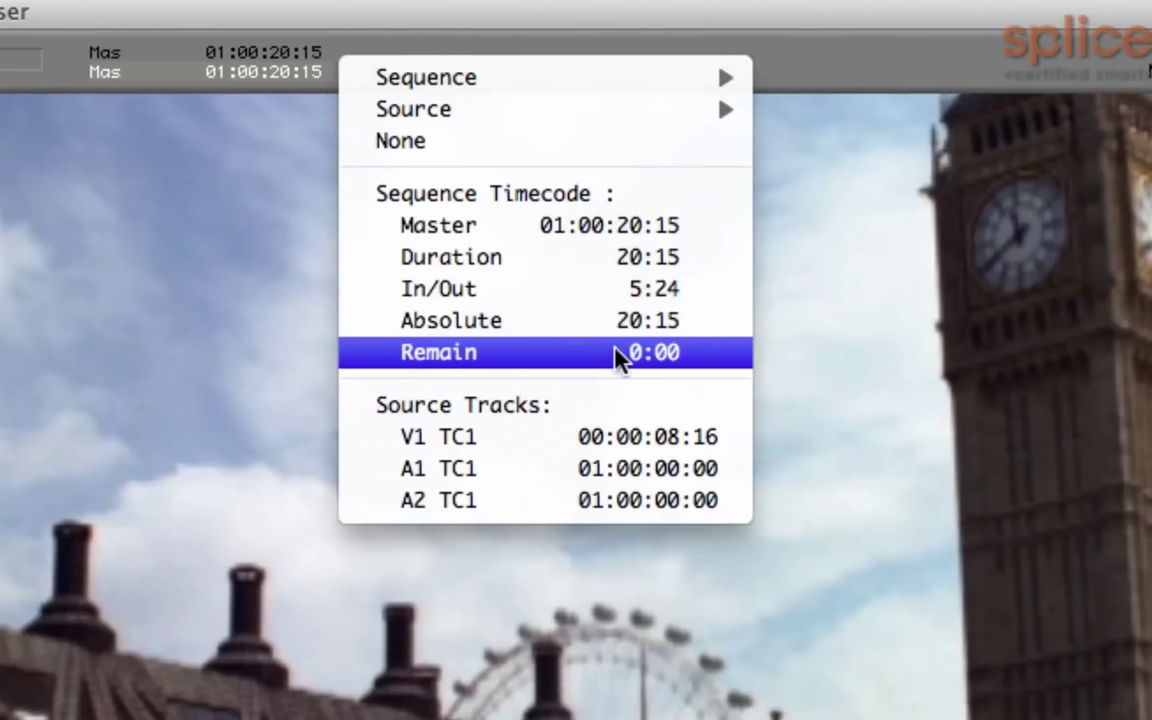
left_click(864, 298)
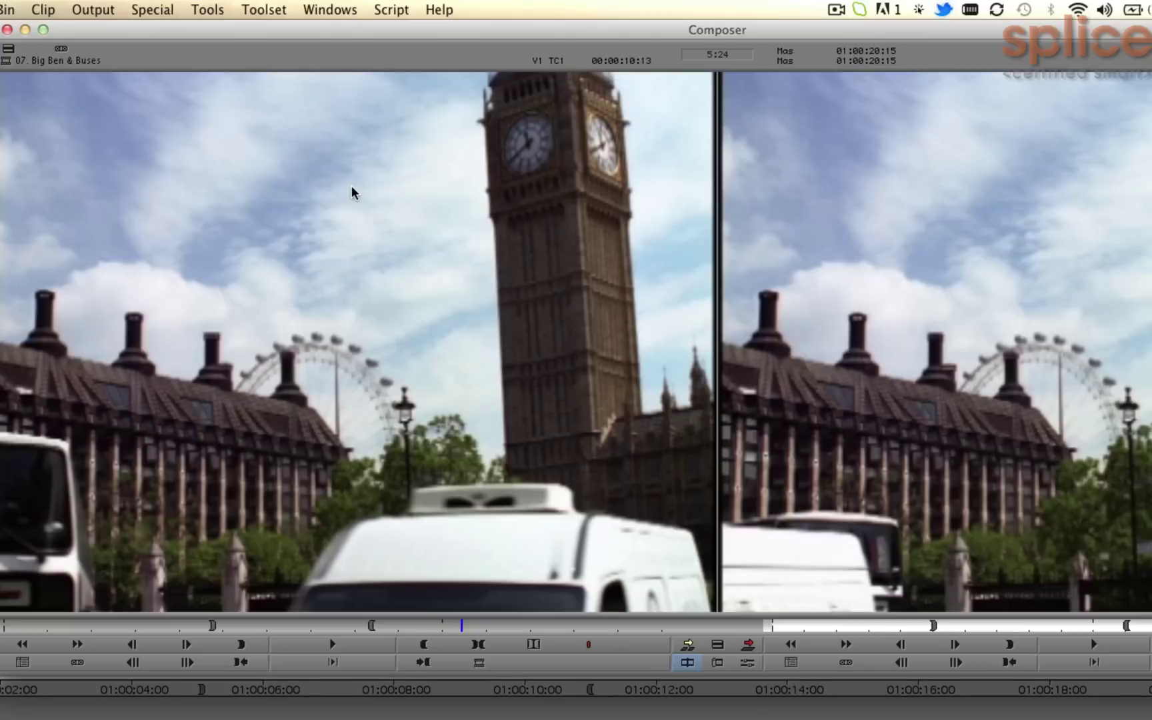
- Uncheck Second Row of Info on the Window tab of Composer Settings
right_click(347, 219)
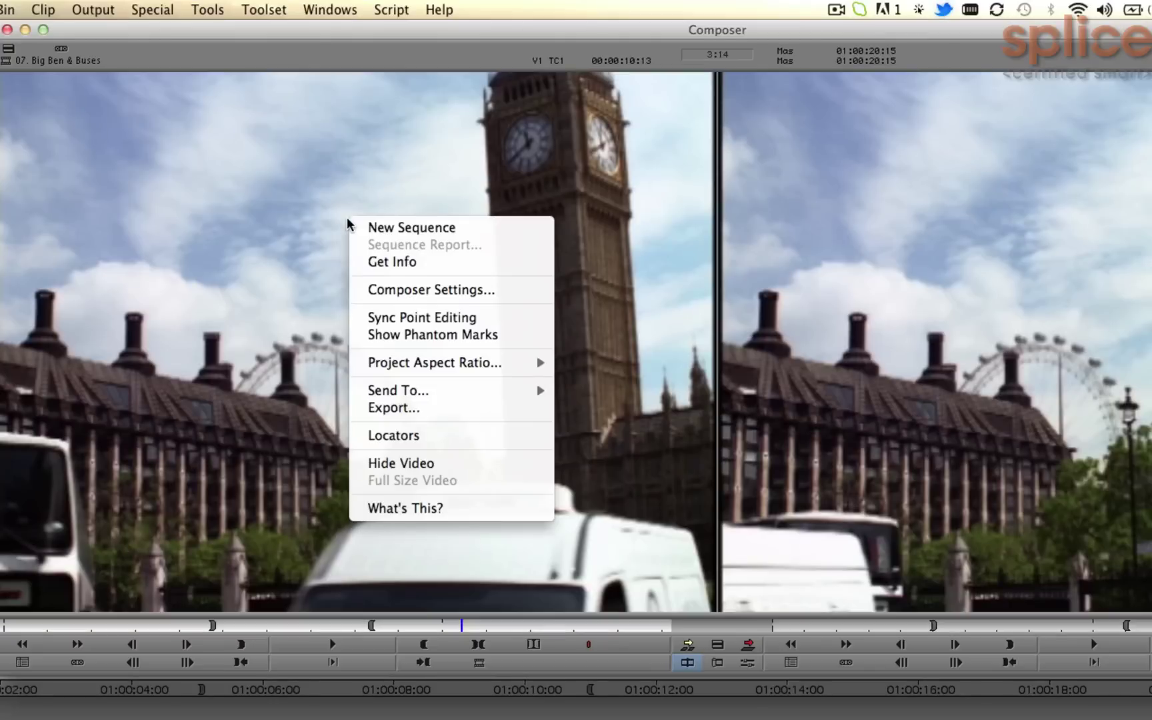
left_click(482, 289)
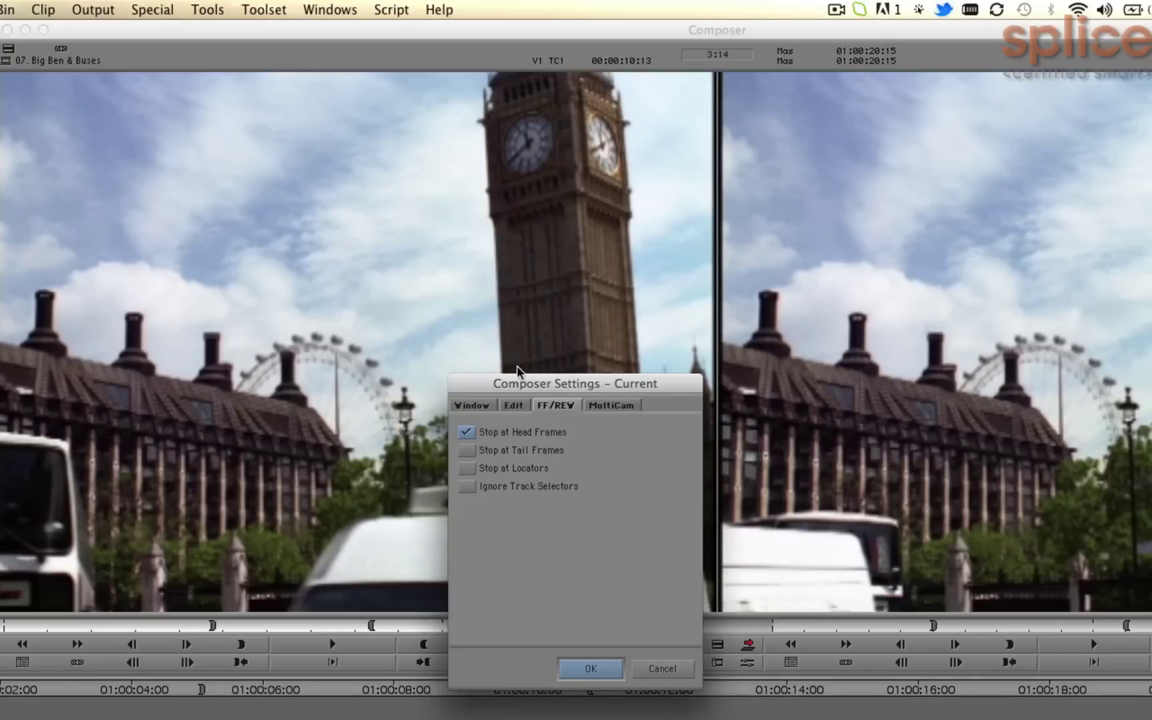
left_click(476, 402)
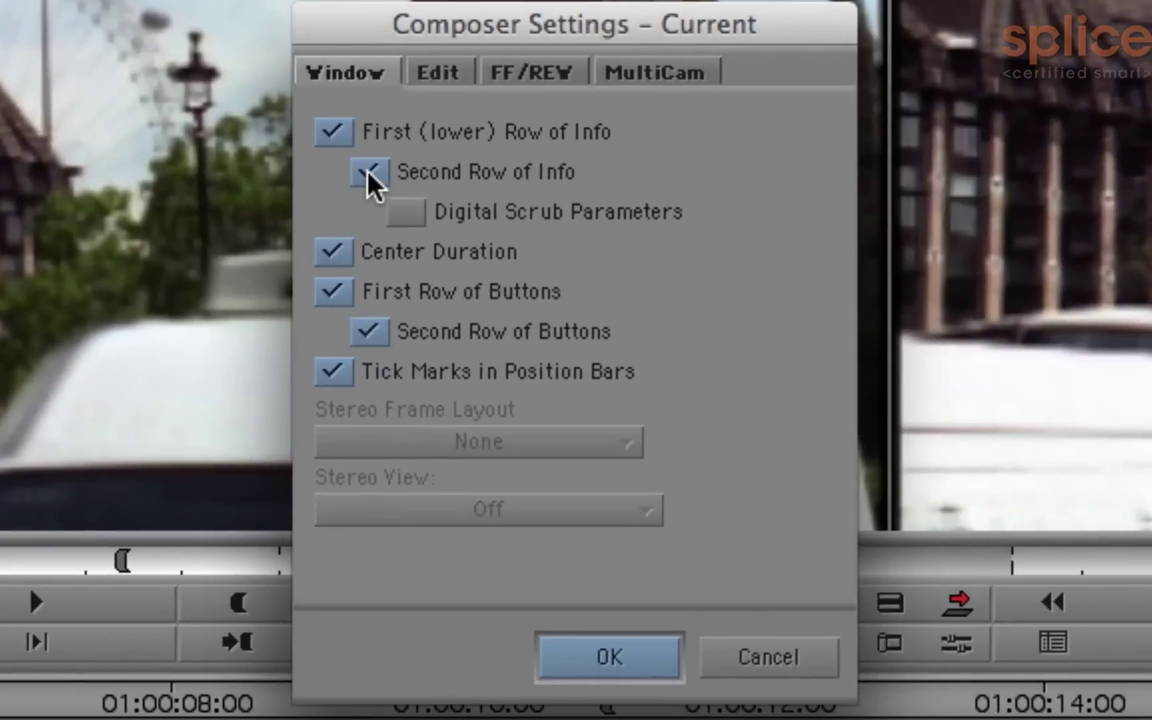
left_click(366, 174)
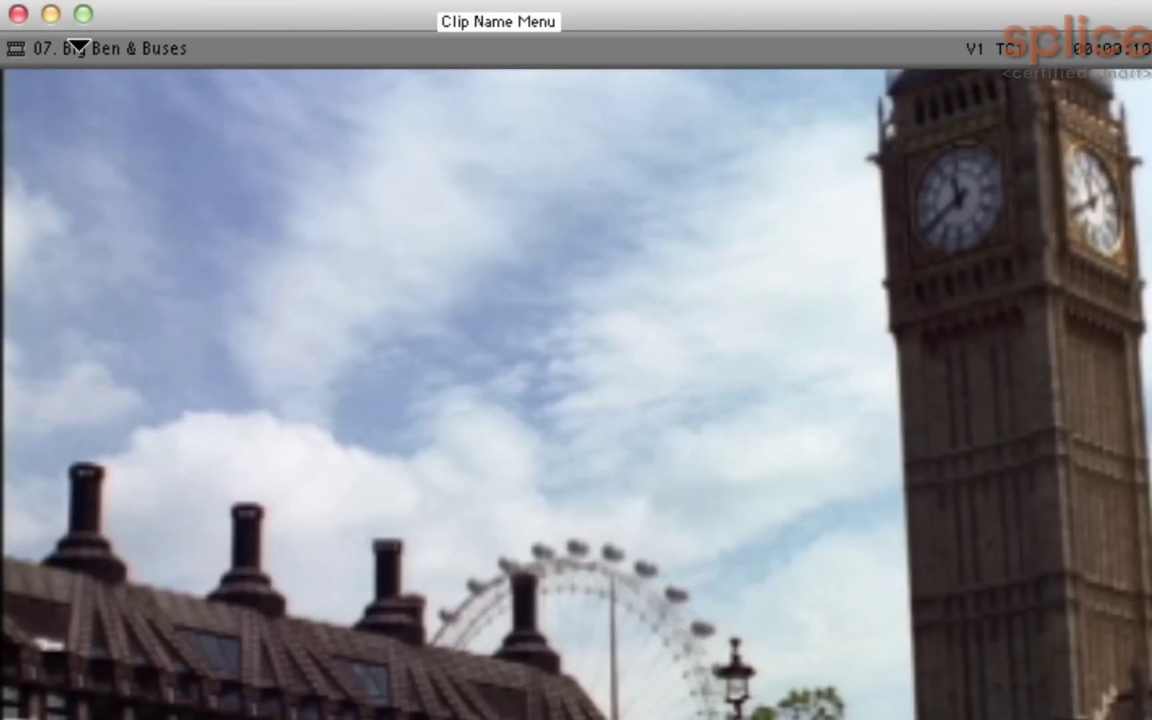
left_click(78, 48)
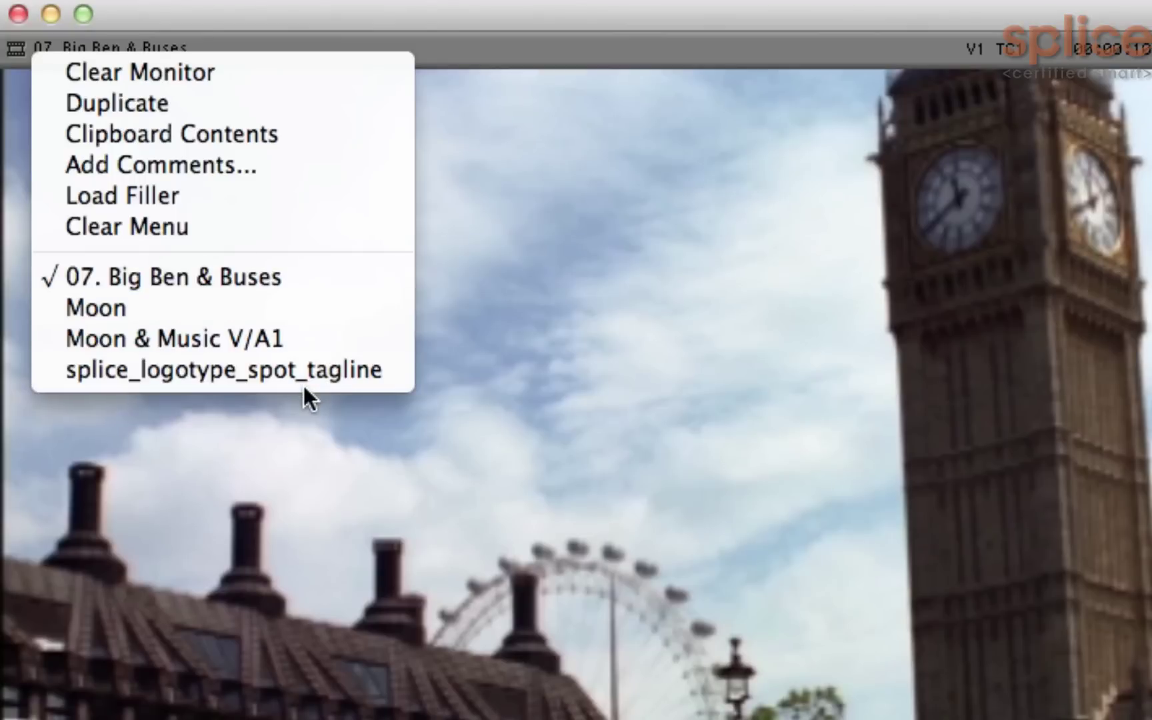
left_click(608, 489)
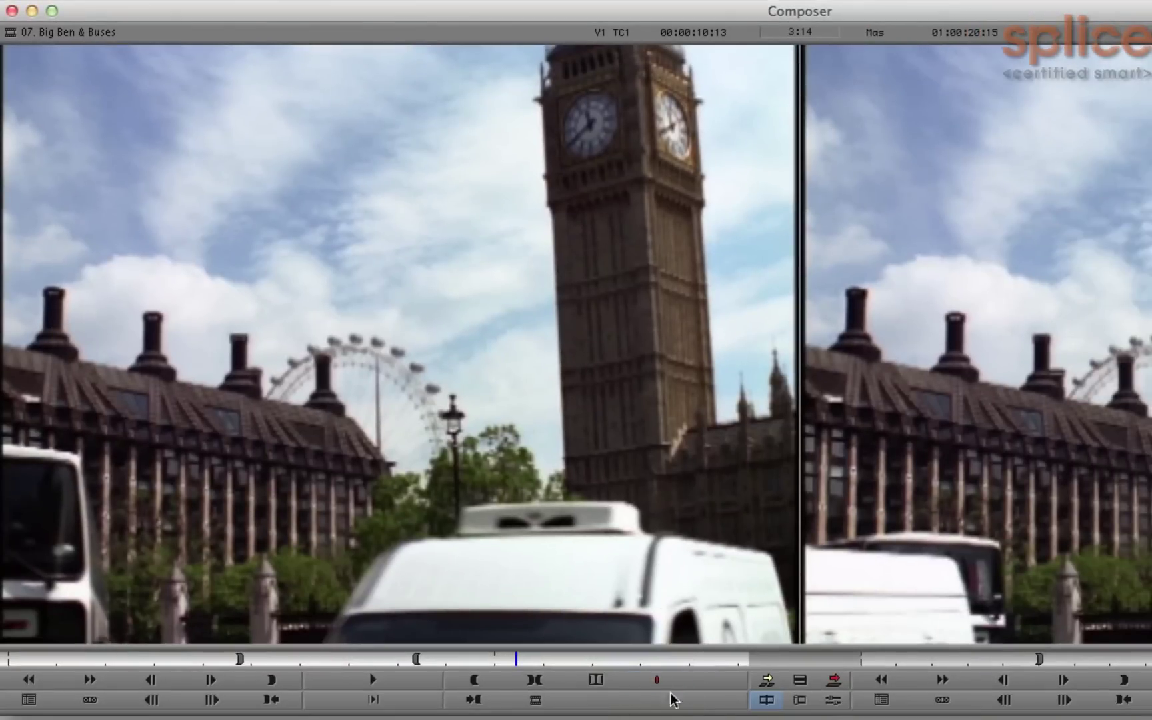
left_click(51, 32)
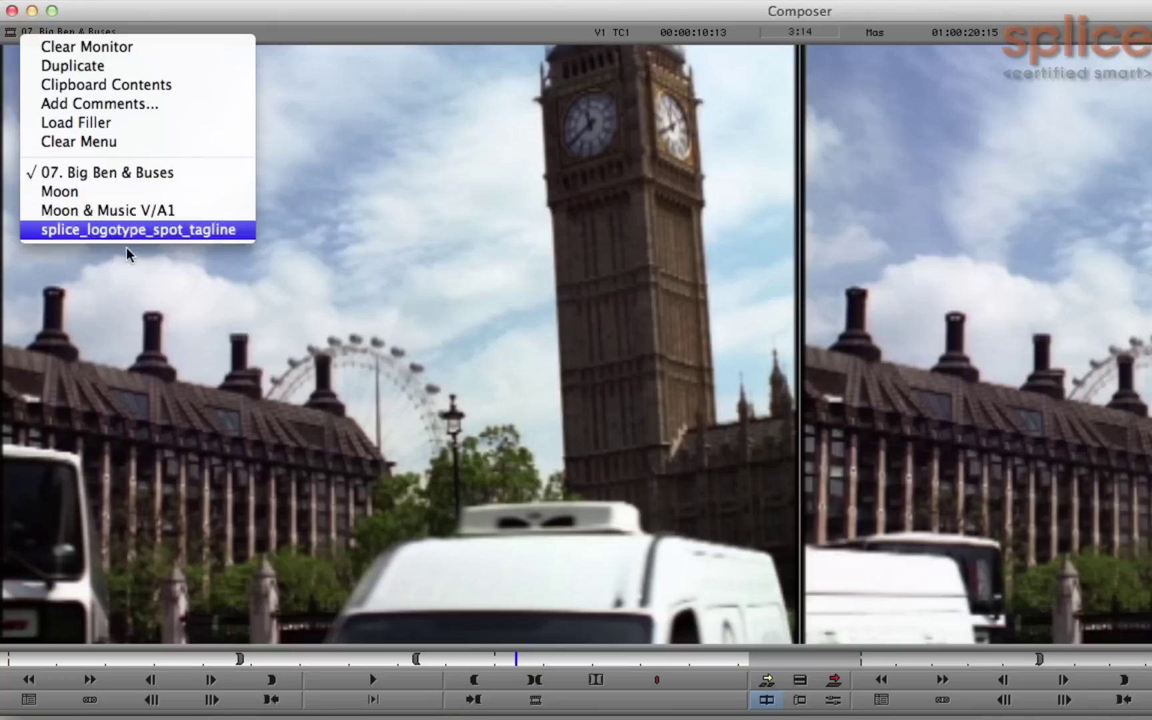
left_click(127, 274)
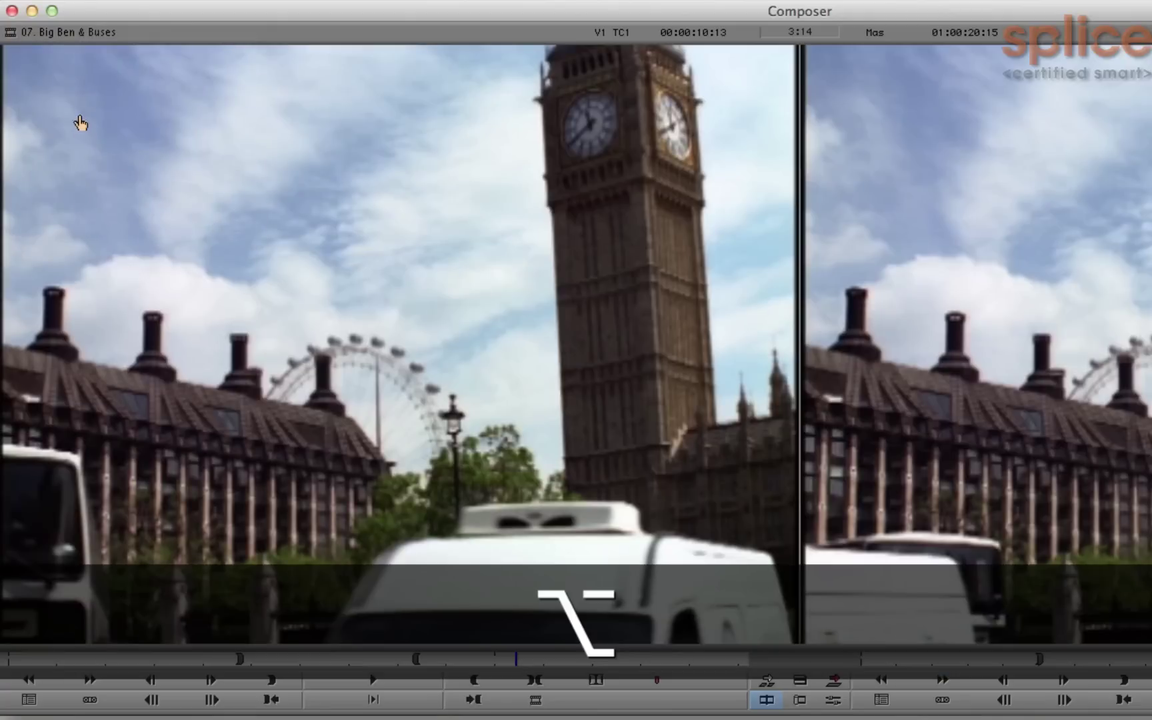
left_click(71, 40)
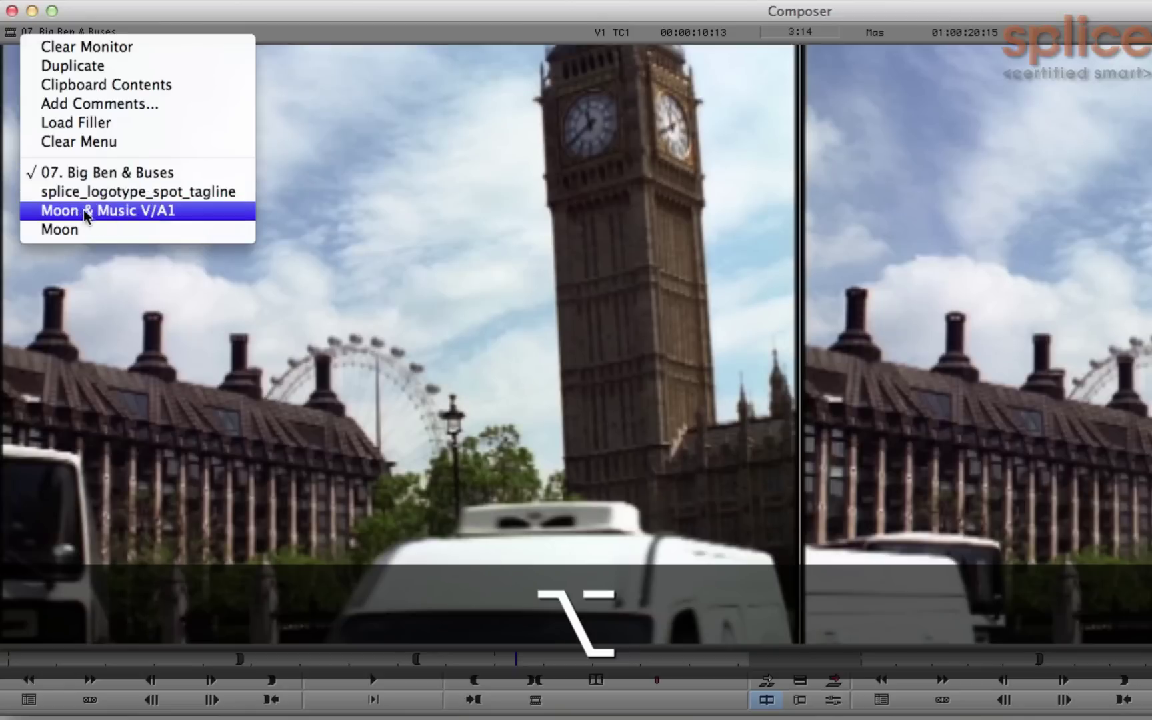
left_click(384, 271)
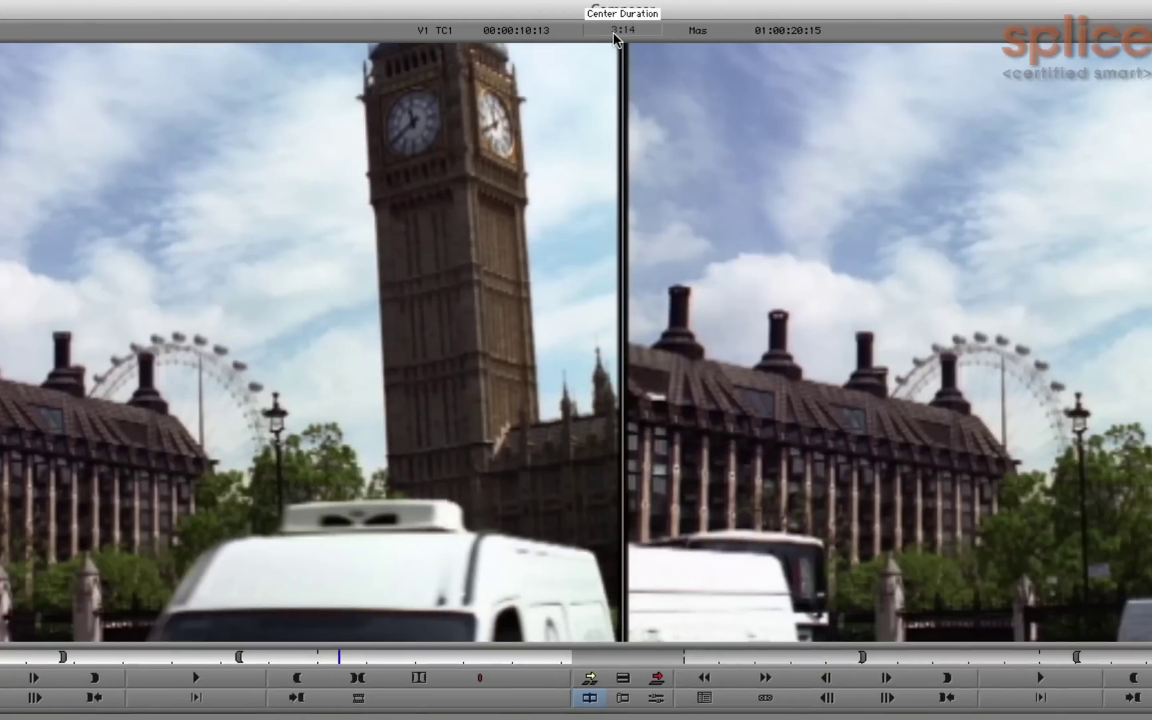
- Return the source to the red buses shot and drag the sequence back to the night street
left_click(118, 653)
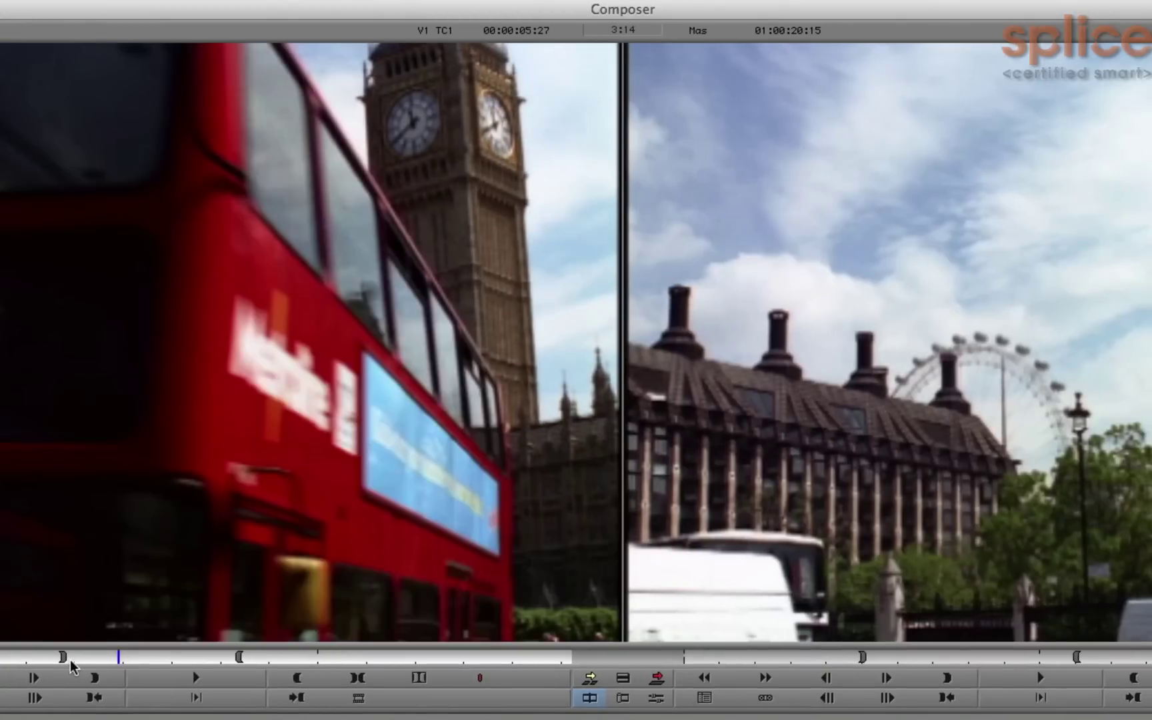
left_click_drag(72, 658, 202, 658)
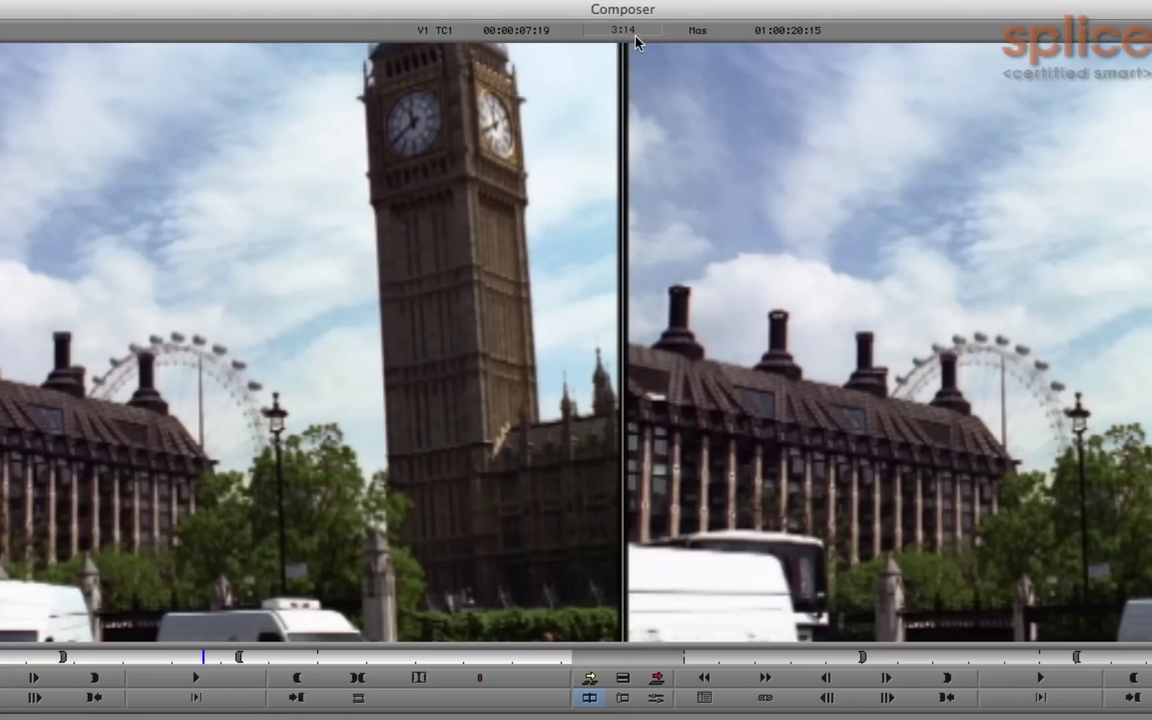
key("Home")
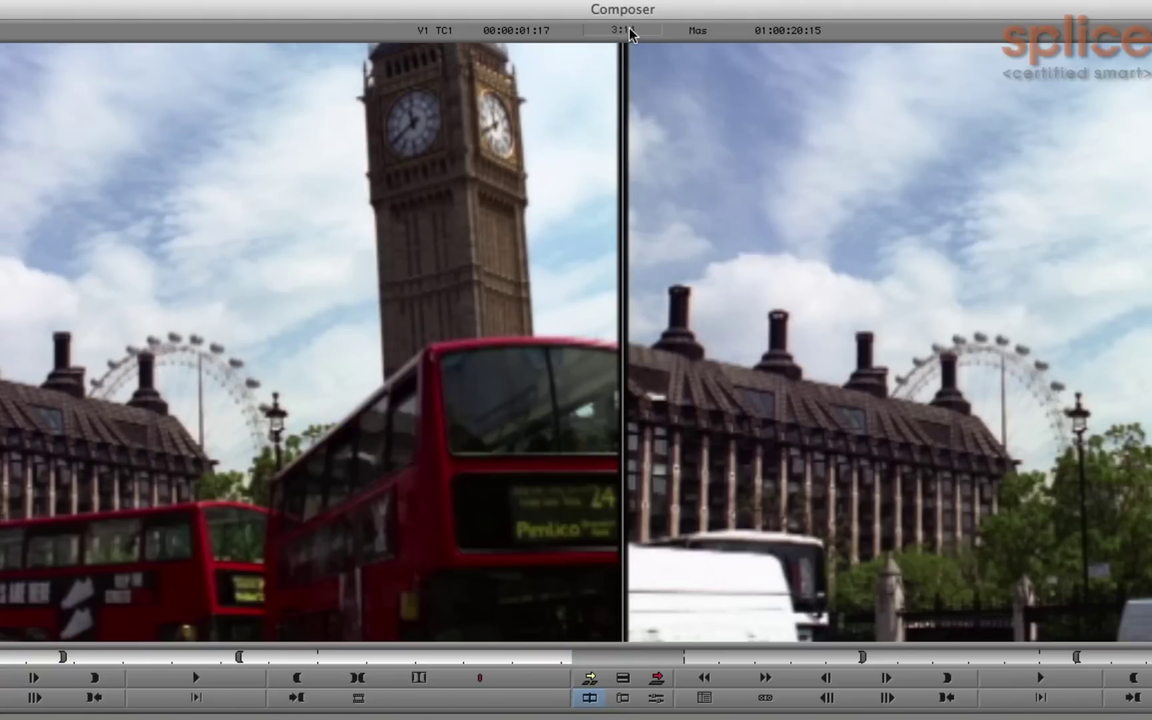
left_click(954, 666)
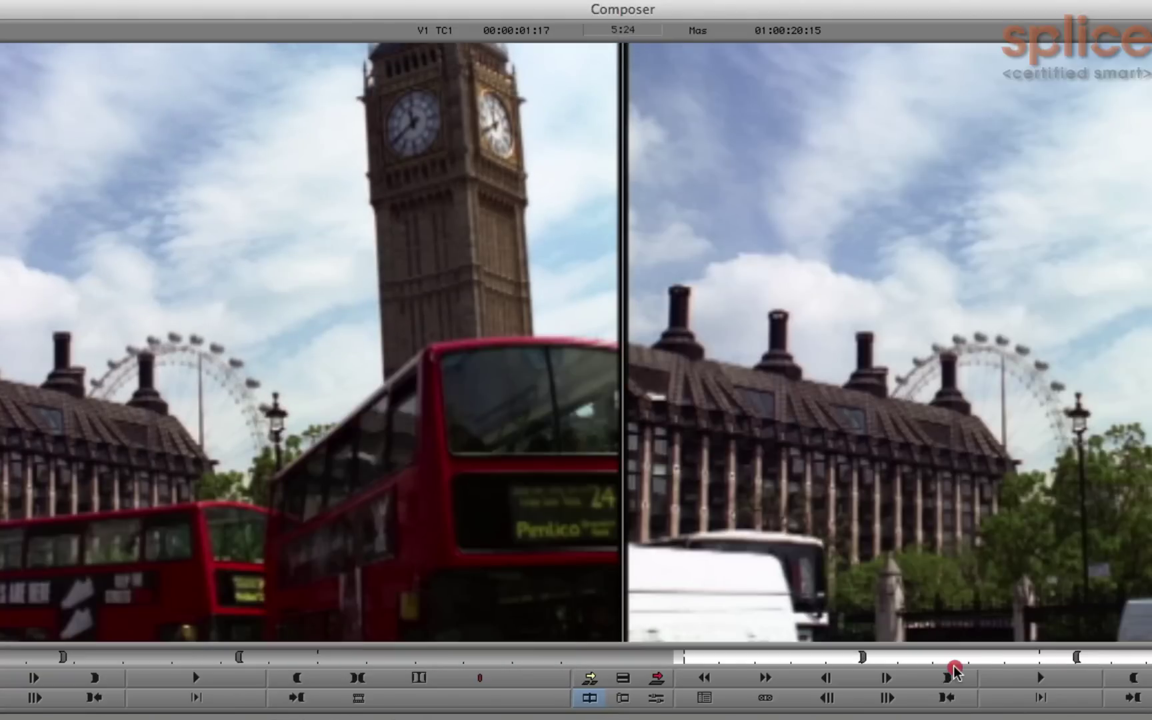
left_click_drag(957, 663, 765, 665)
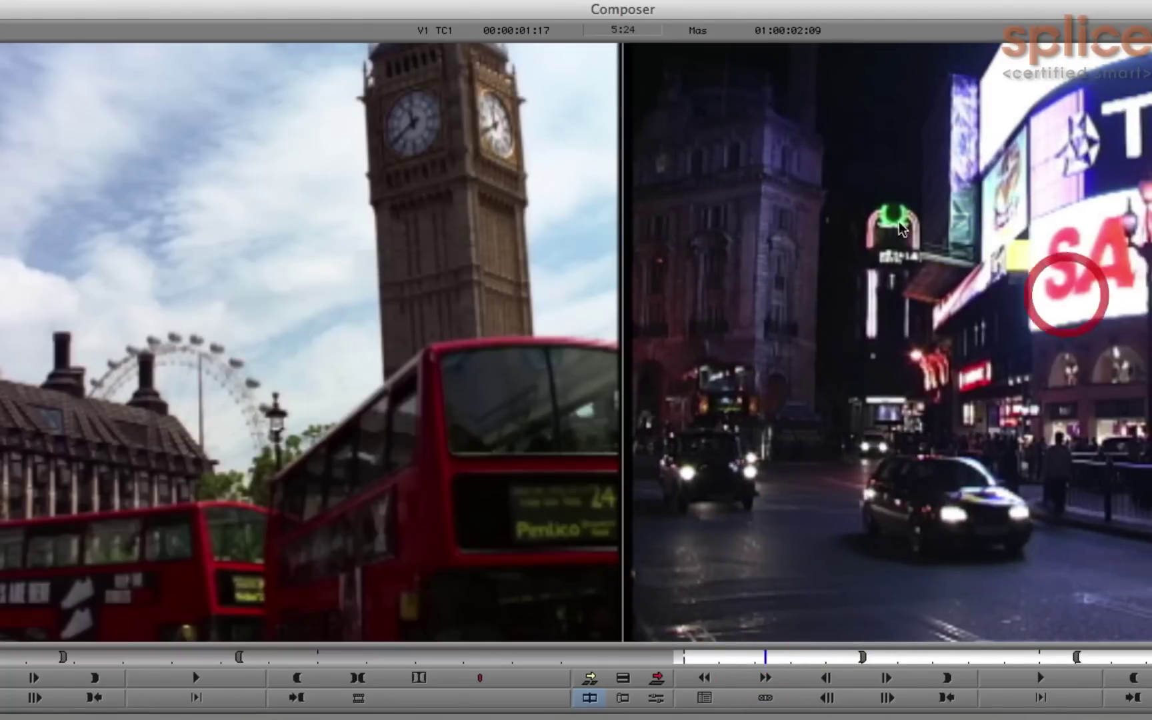
- Repeatedly switch the active monitor between source and record, leaving the record side active
left_click(491, 170)
left_click(1013, 260)
left_click(440, 327)
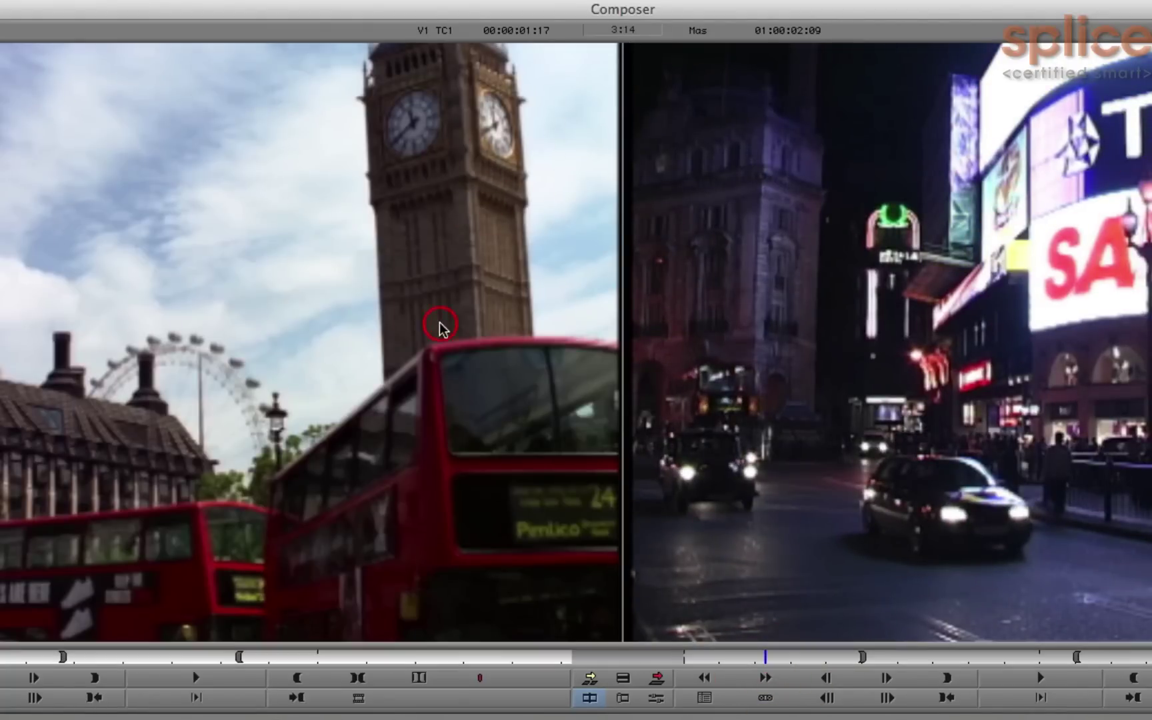
left_click(909, 210)
left_click(352, 303)
left_click(876, 225)
left_click(232, 293)
left_click(892, 260)
left_click(334, 301)
left_click(1040, 260)
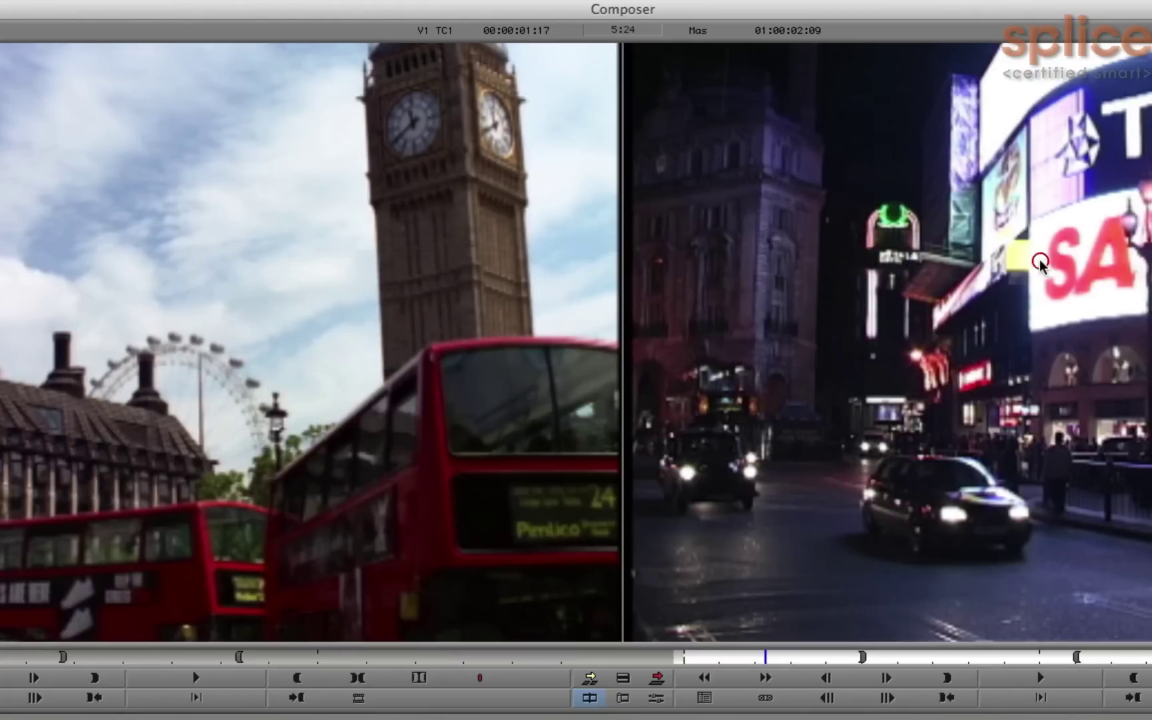
left_click(344, 311)
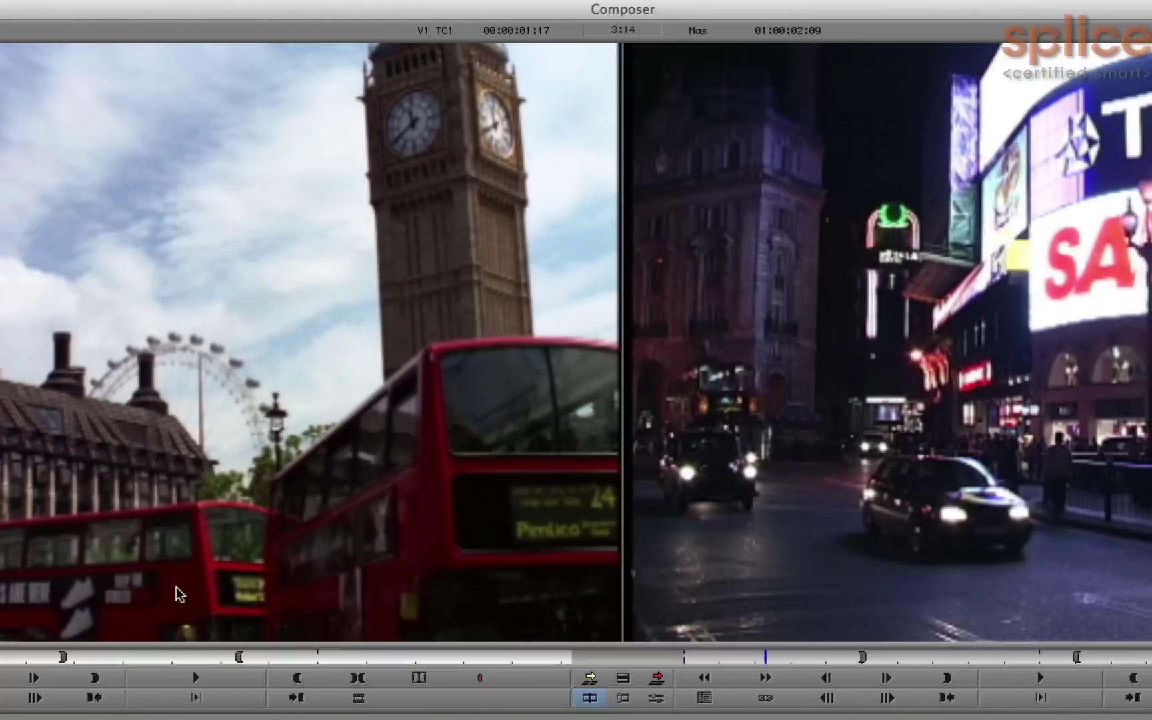
left_click(968, 342)
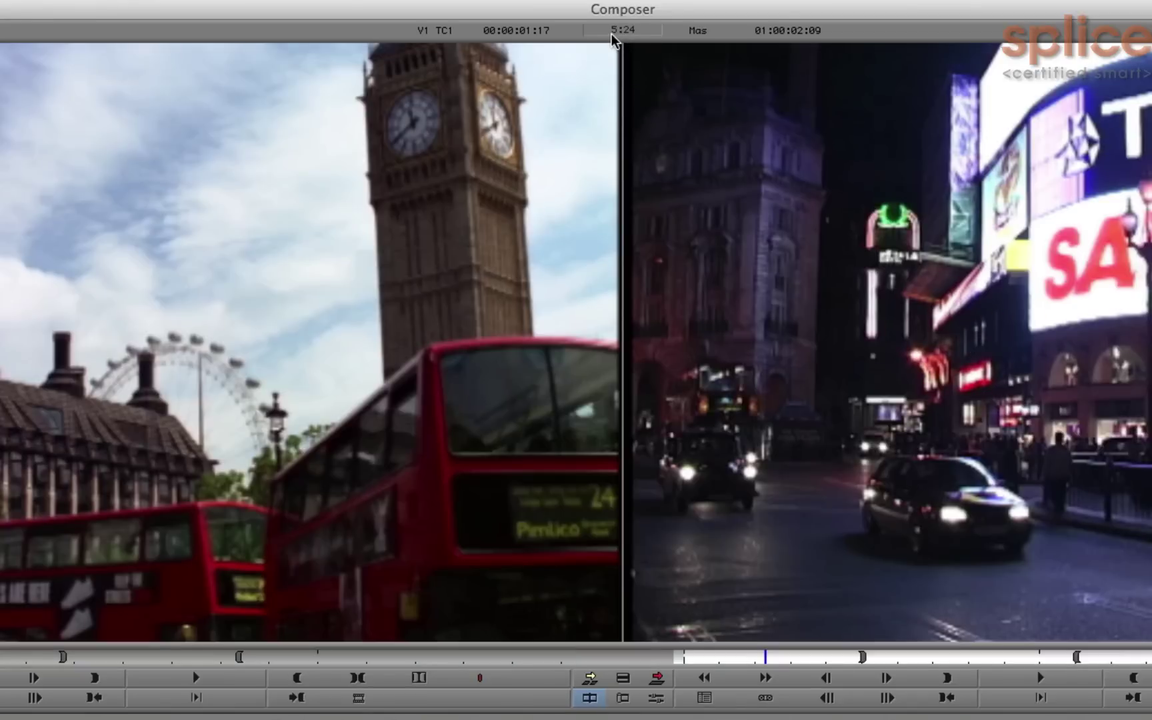
left_click(395, 441)
left_click(812, 494)
left_click(412, 465)
left_click(1000, 353)
left_click(378, 468)
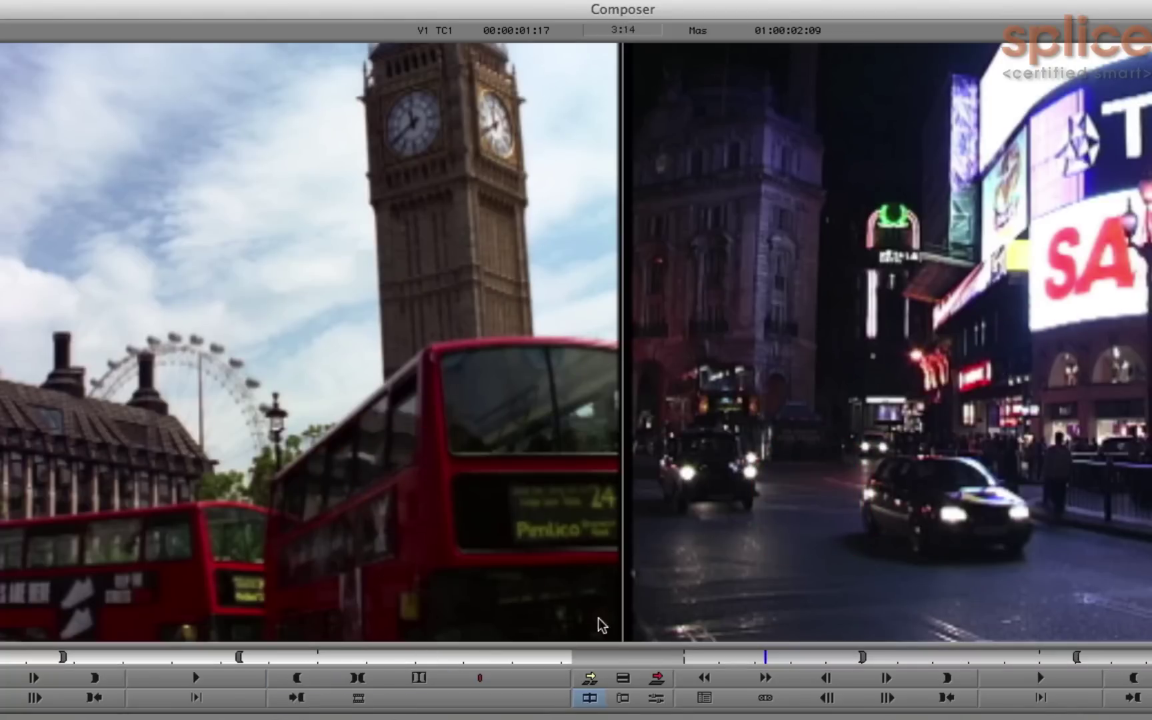
left_click(810, 695)
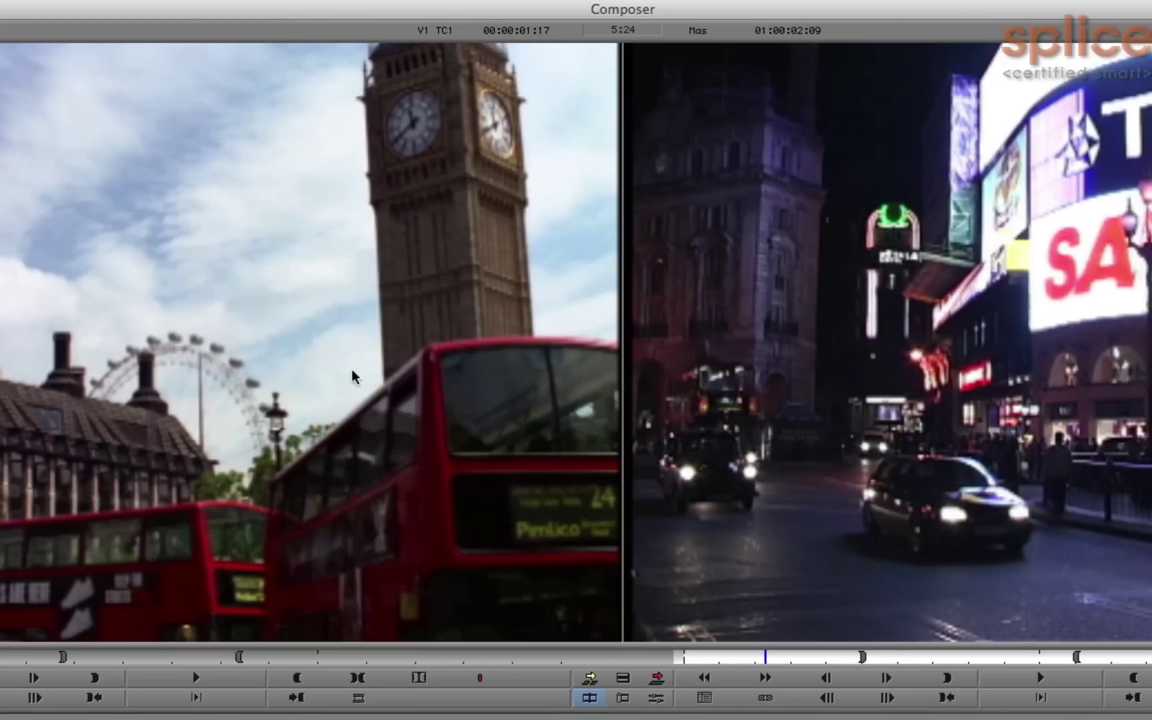
left_click(147, 341)
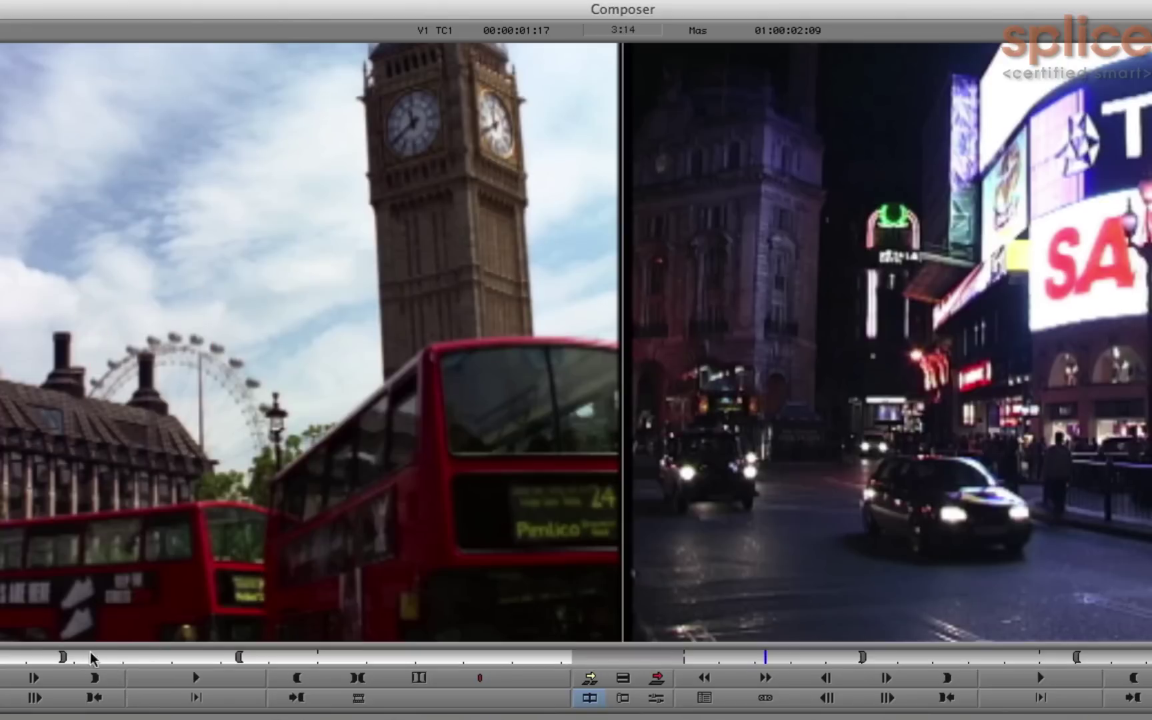
left_click(743, 314)
left_click(188, 285)
left_click(998, 300)
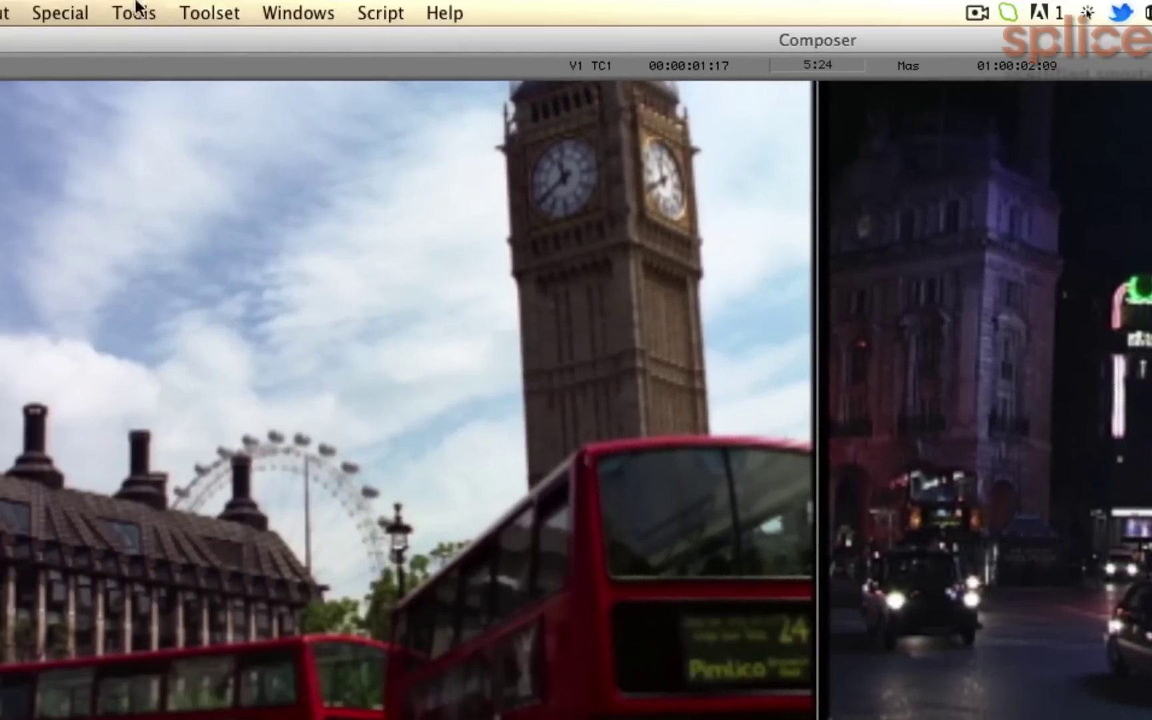
- Open the Tools menu to show the tool windows list
left_click(114, 8)
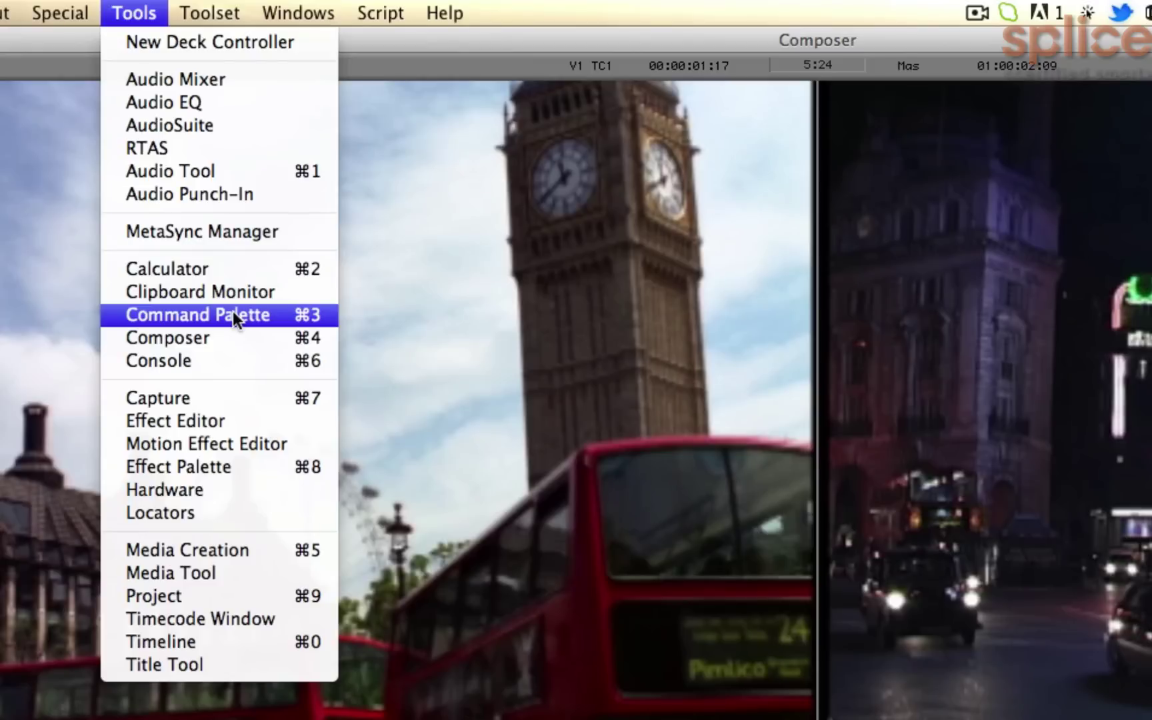
- Open the Command Palette and centre it over the monitors
left_click(281, 315)
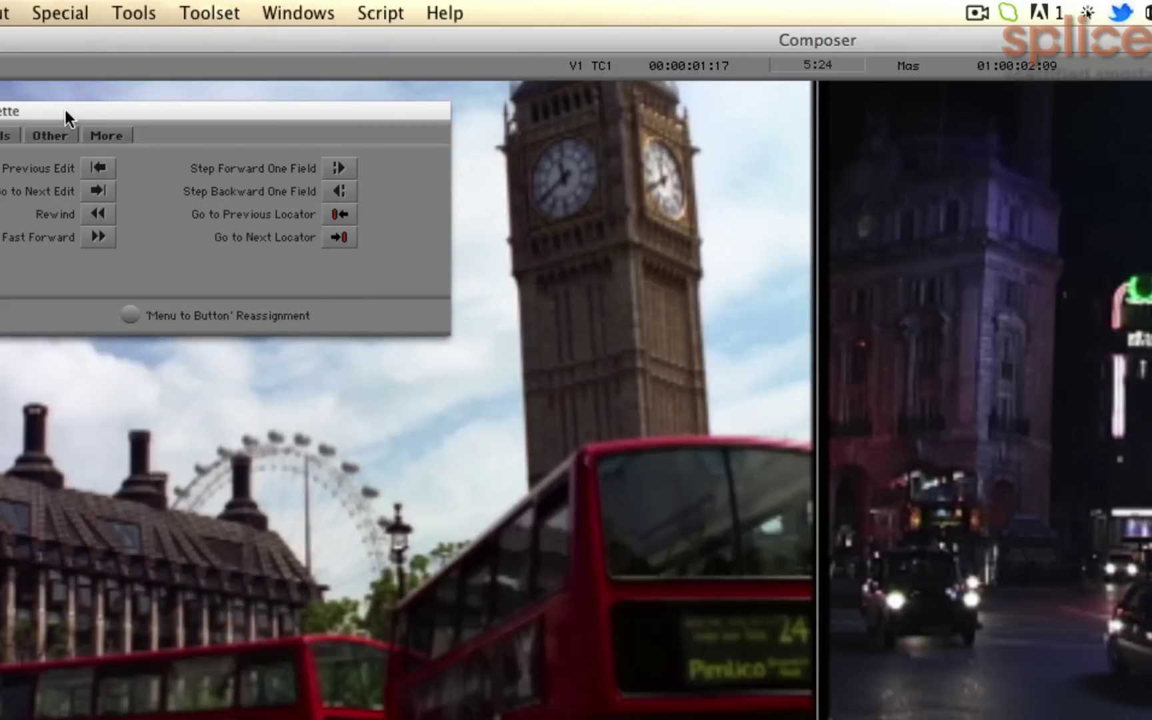
left_click_drag(65, 109, 409, 525)
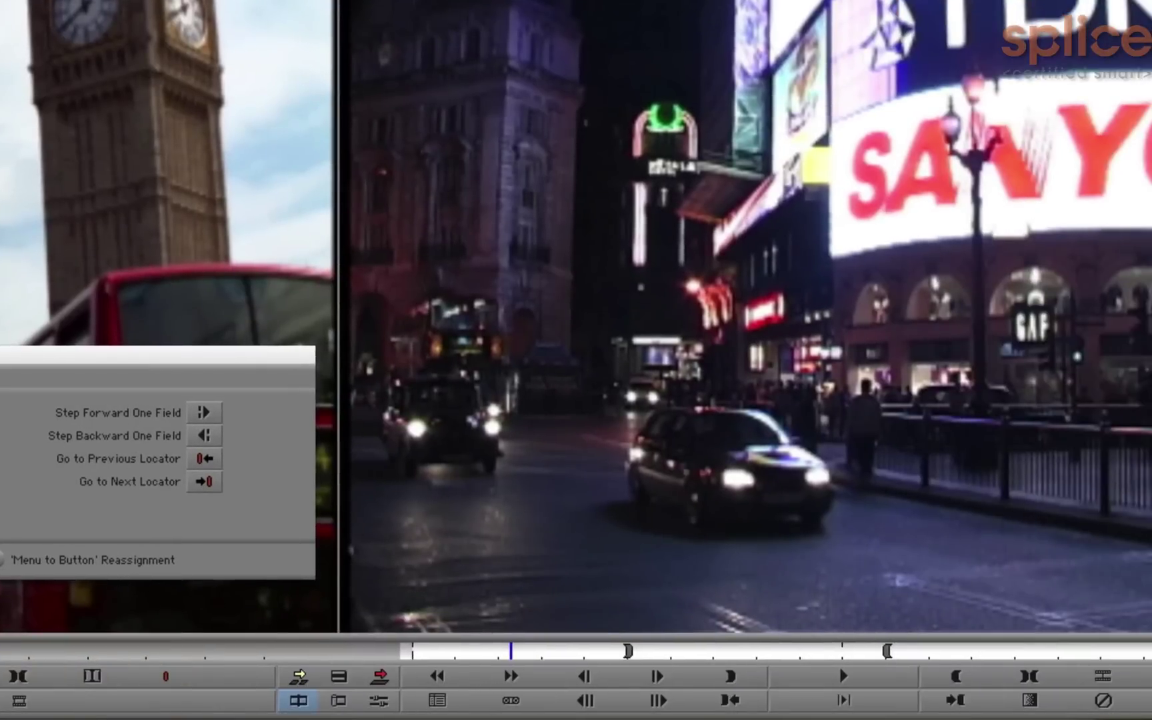
left_click_drag(2, 353, 571, 378)
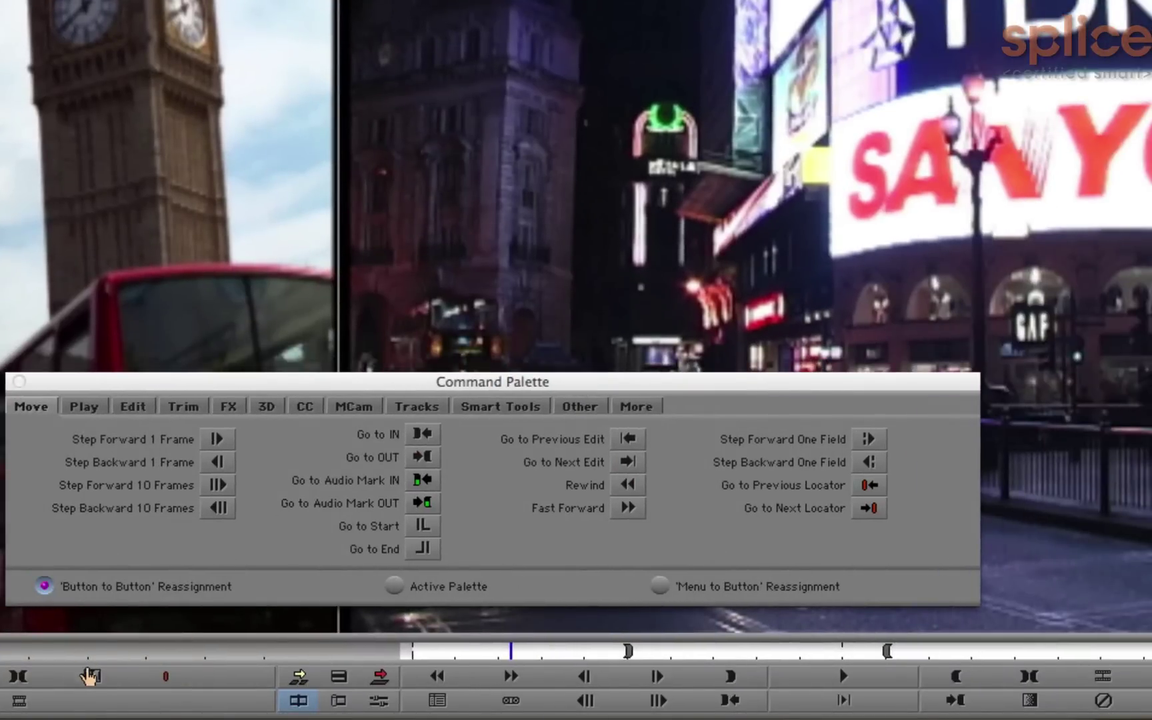
- Assign Splice-in, Overwrite and Replace Edit to adjacent monitor toolbar buttons
mouse_move(92, 675)
left_mouse_down()
mouse_move(92, 703)
mouse_move(239, 675)
mouse_move(92, 700)
mouse_move(92, 677)
left_mouse_up()
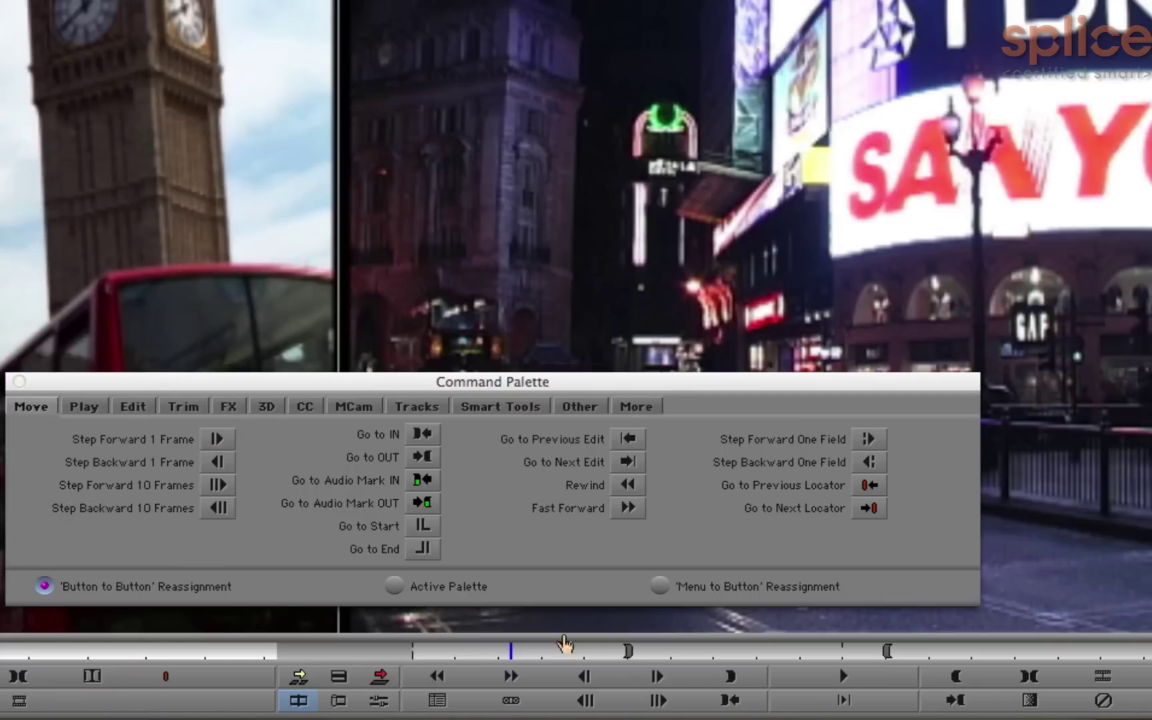
left_click_drag(300, 676, 437, 700)
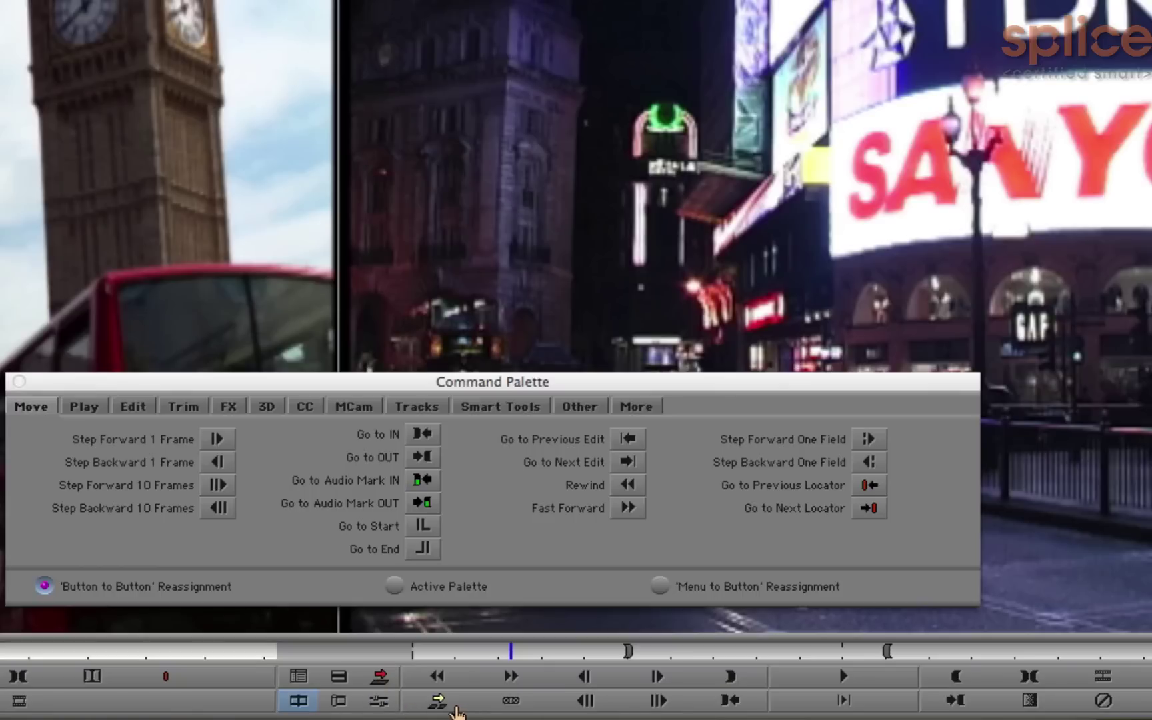
left_click_drag(381, 676, 515, 699)
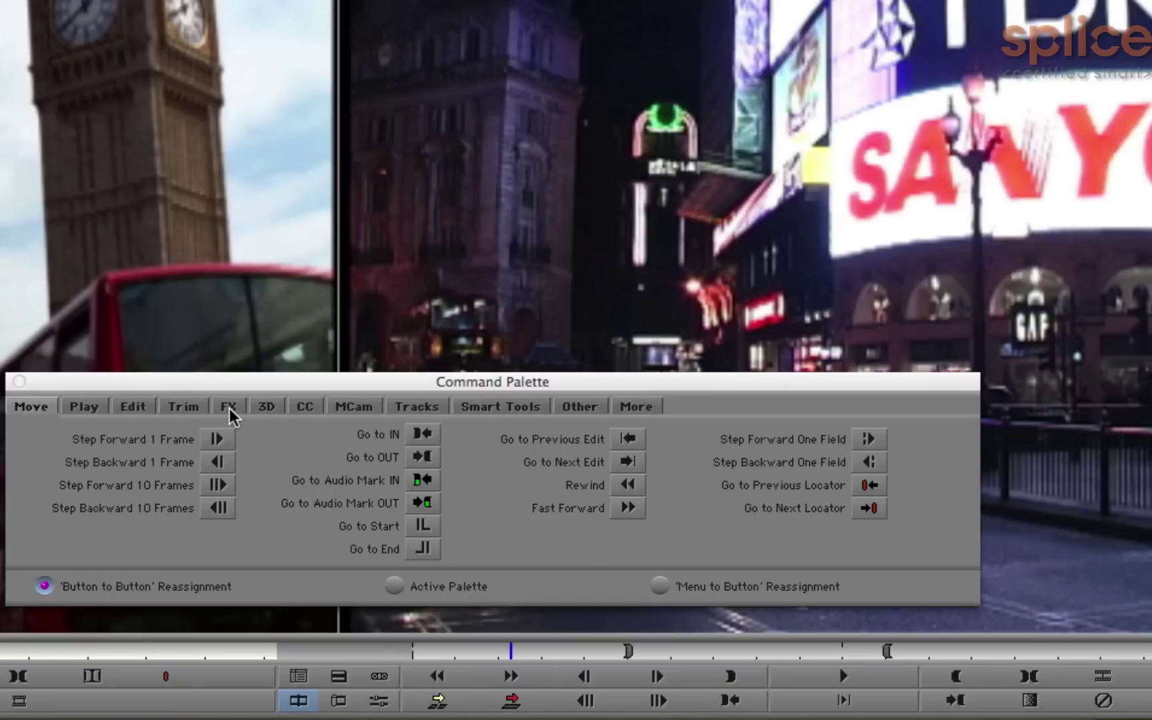
left_click(132, 408)
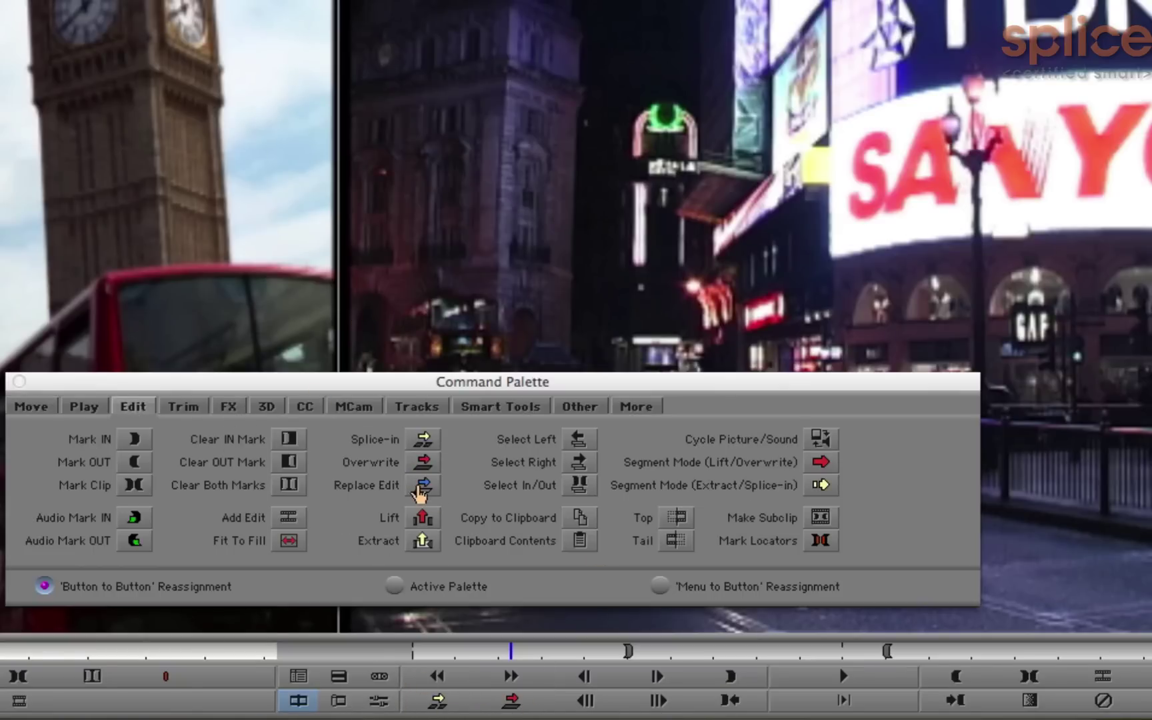
left_click_drag(420, 493, 561, 709)
- Blank out Fast Forward, Step Back and two other monitor buttons, then add Toggle Source/Record in Timeline
left_click(600, 408)
left_click(580, 408)
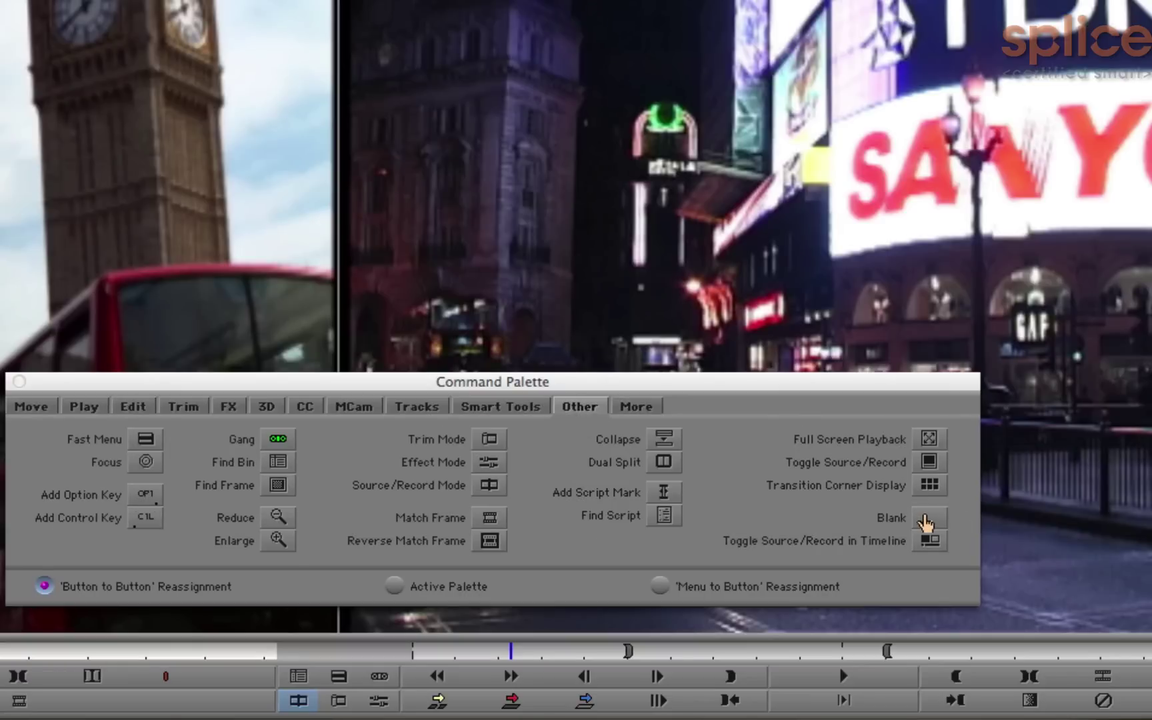
left_click_drag(928, 522, 437, 680)
left_click_drag(813, 546, 512, 677)
left_click_drag(911, 526, 584, 678)
left_click_drag(926, 527, 1149, 680)
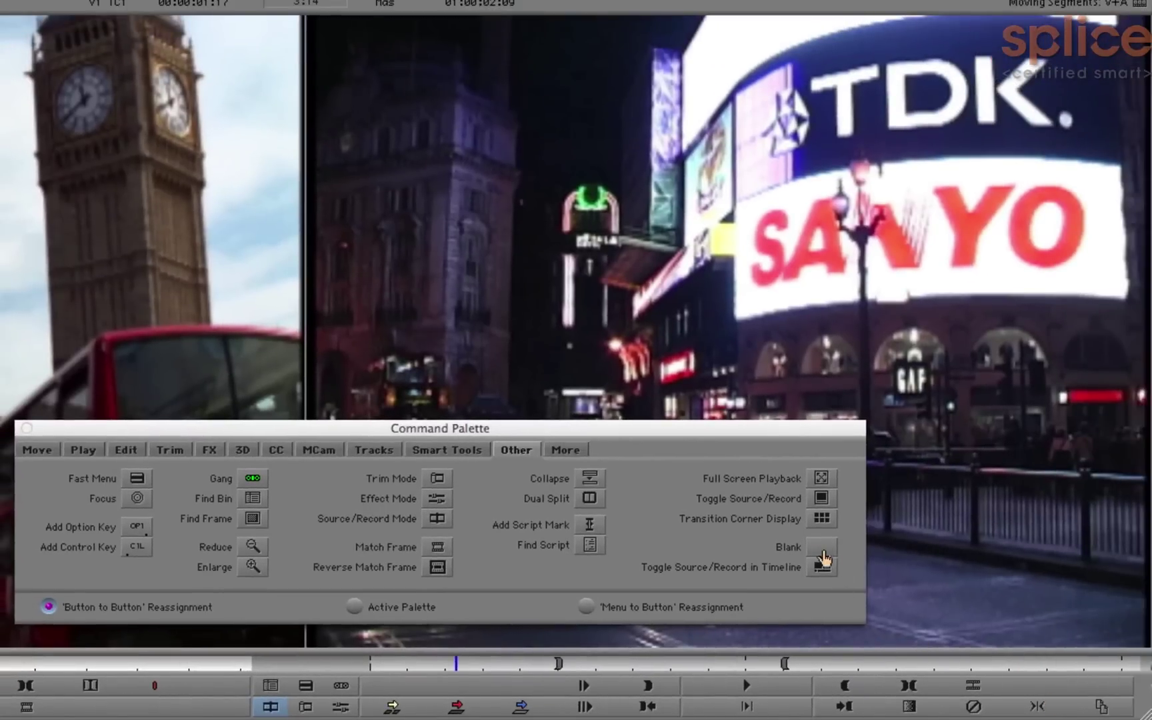
left_click_drag(825, 558, 677, 693)
- Place Go to Start, Go to End, Play to OUT, and Edit Review (replacing Mark IN) on the monitor buttons
left_click(41, 451)
left_click_drag(384, 565, 580, 693)
left_click_drag(392, 586, 909, 692)
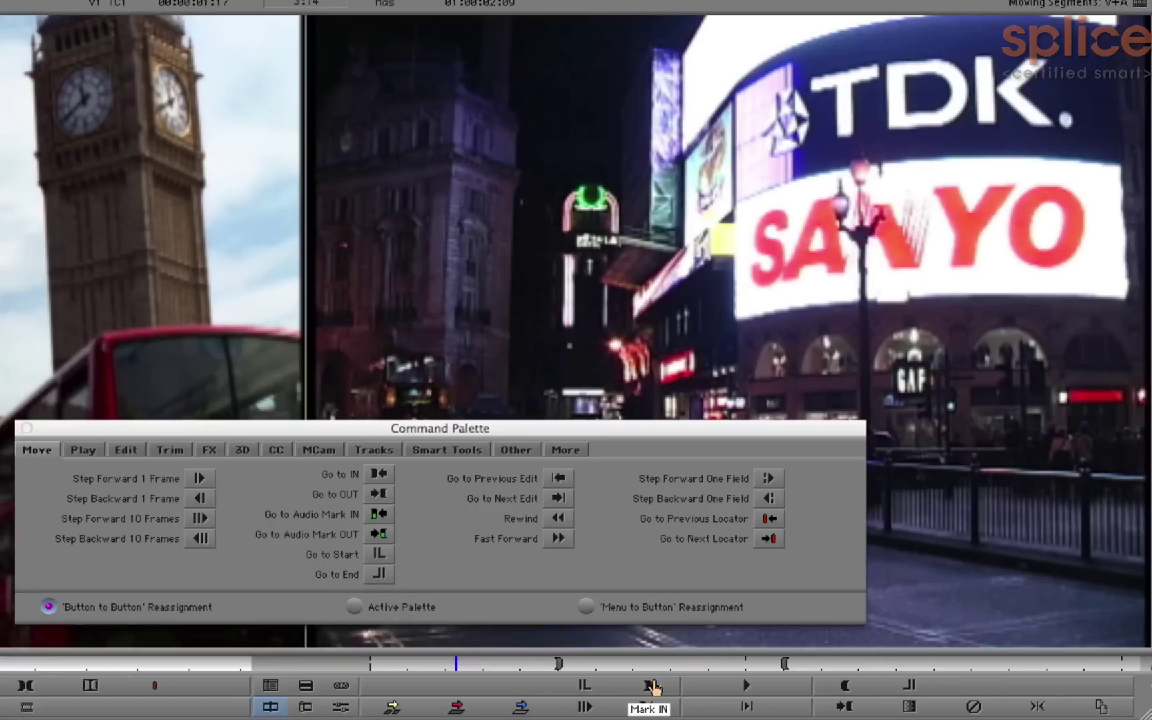
left_click(80, 450)
left_click_drag(407, 501, 649, 691)
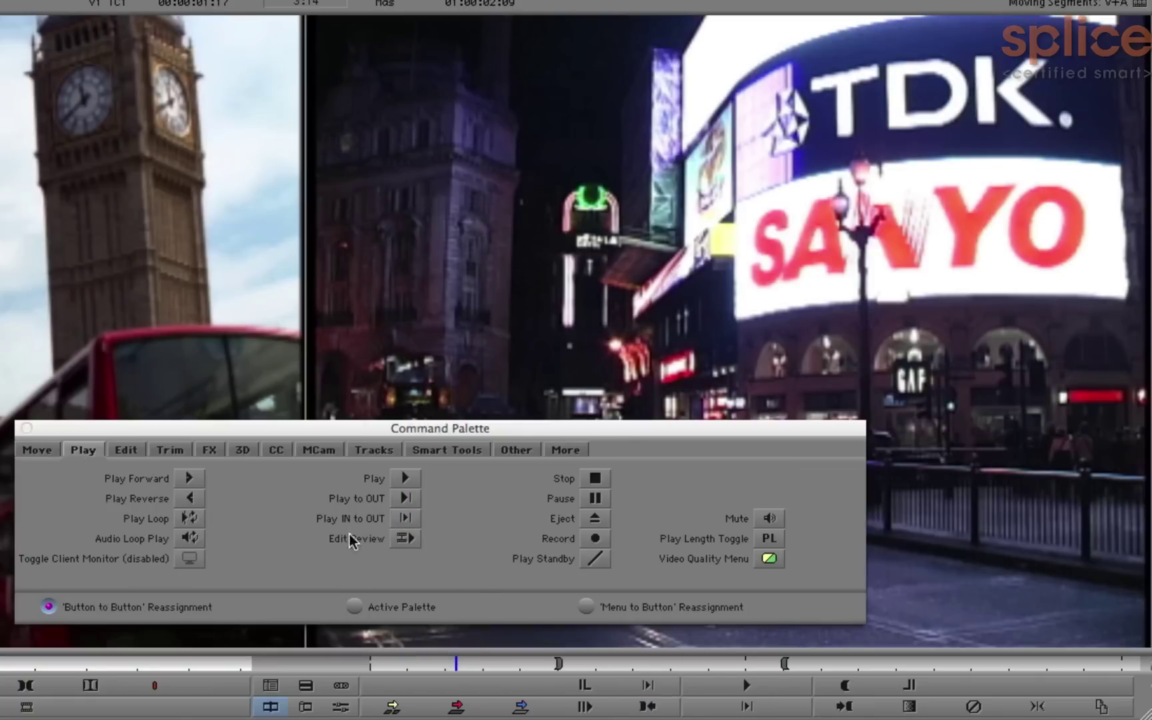
left_click_drag(405, 539, 845, 691)
- Blank one more monitor button, then place Mark IN and Mark OUT on the toolbar
left_click(516, 450)
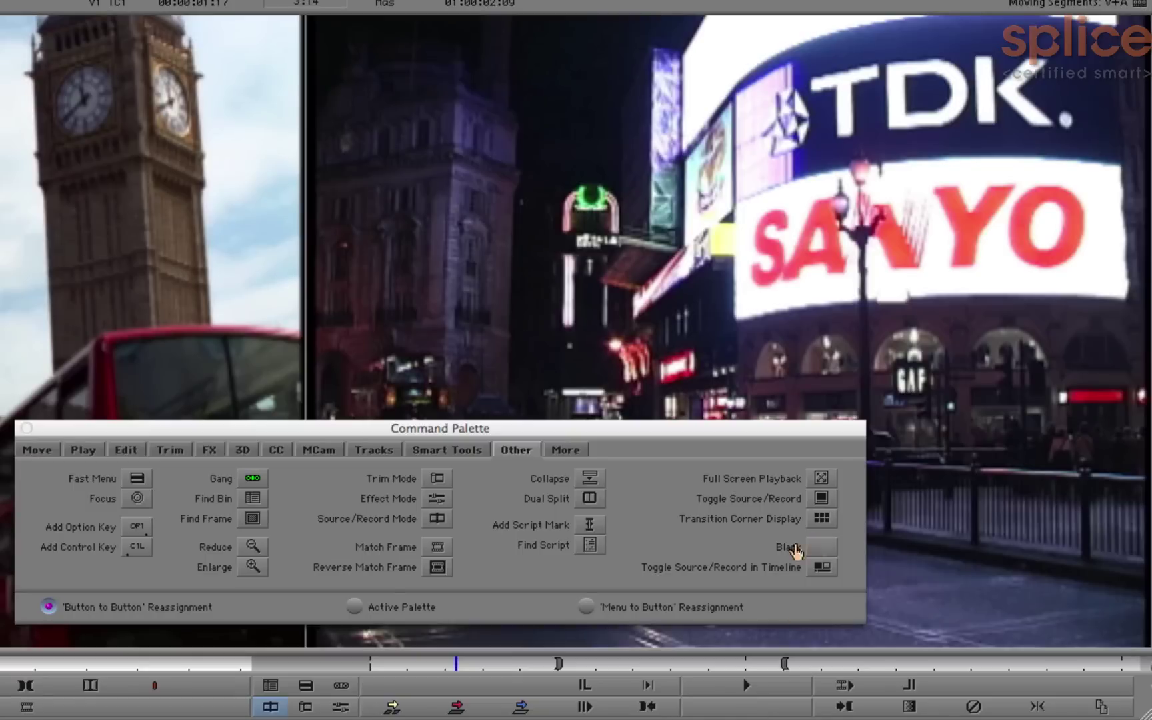
left_click_drag(816, 547, 839, 711)
left_click(124, 450)
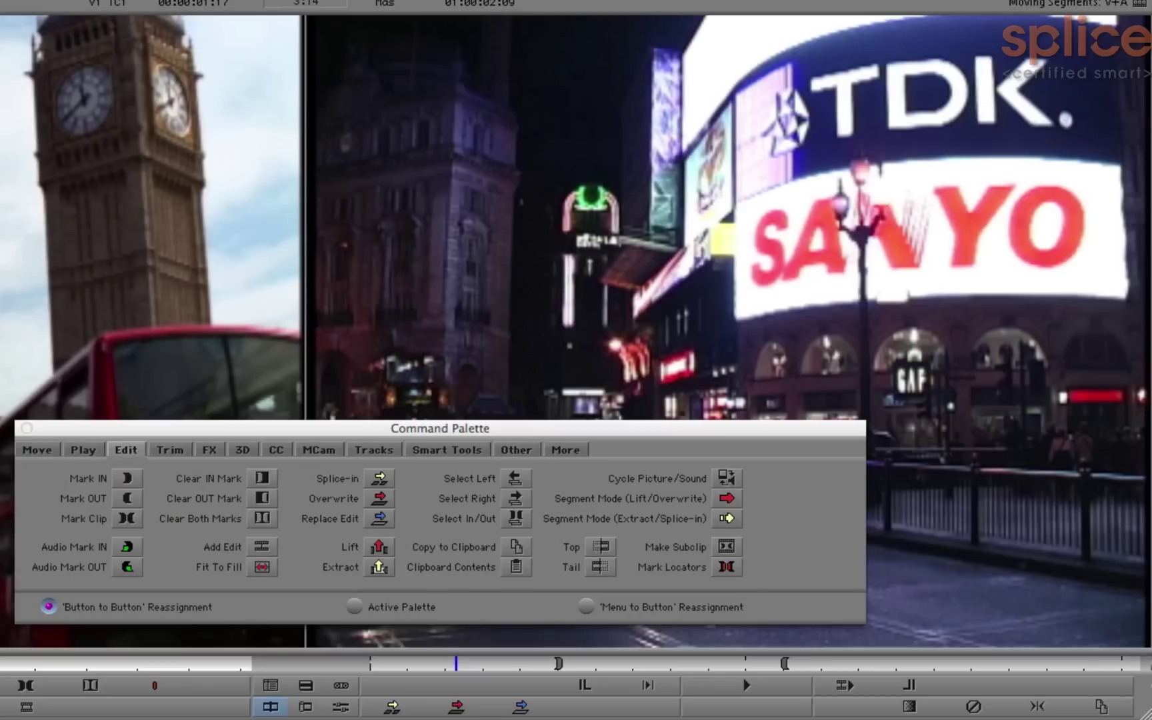
left_click_drag(853, 715, 852, 711)
left_click_drag(121, 510, 909, 707)
- Add Add Keyframe and the red Add Locator to the toolbar and leave the last slot blank
left_click(206, 453)
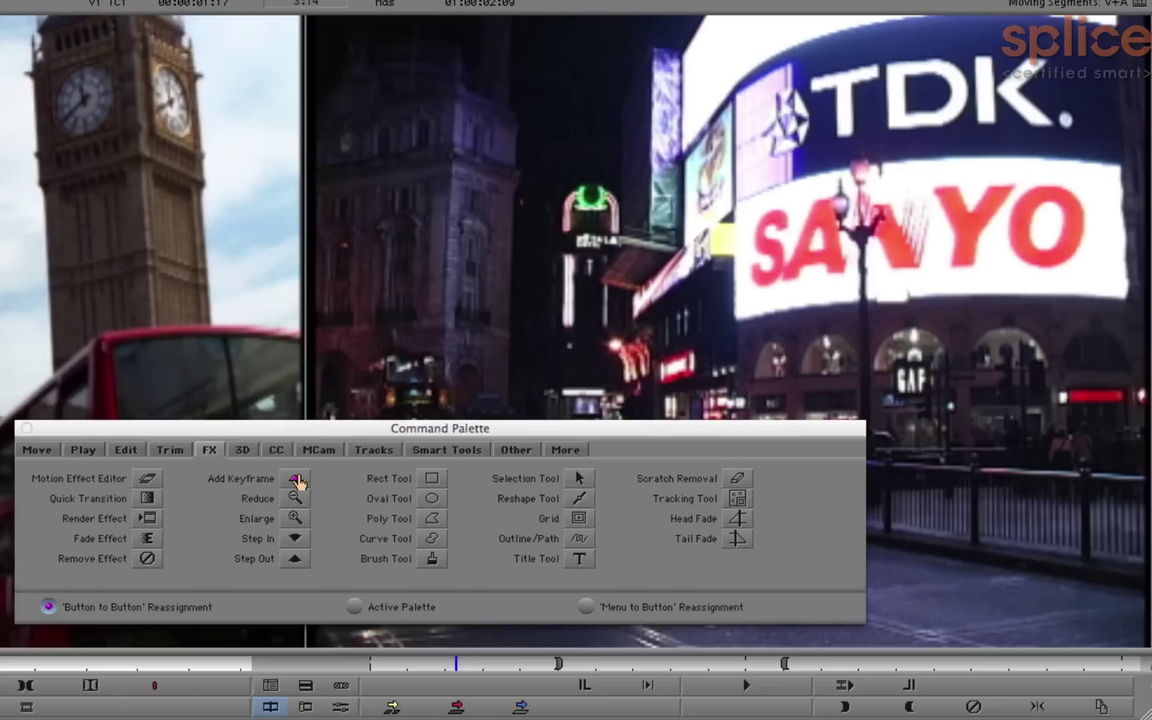
left_click_drag(294, 478, 973, 706)
left_click(520, 451)
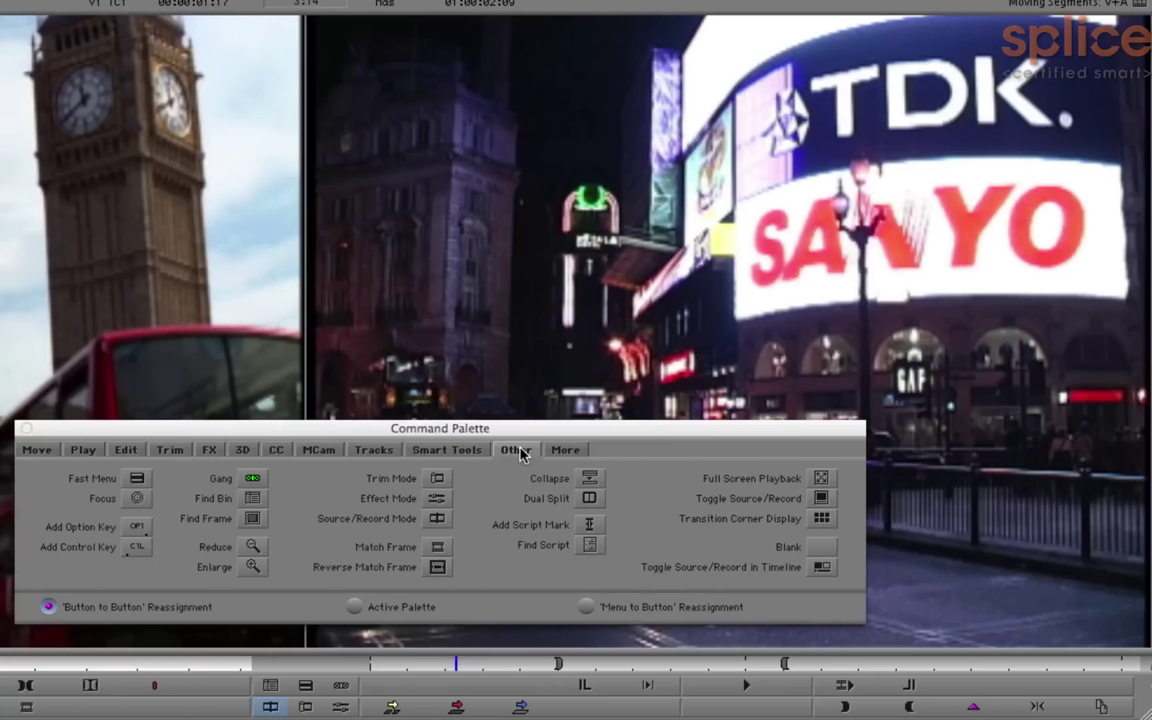
left_click(561, 453)
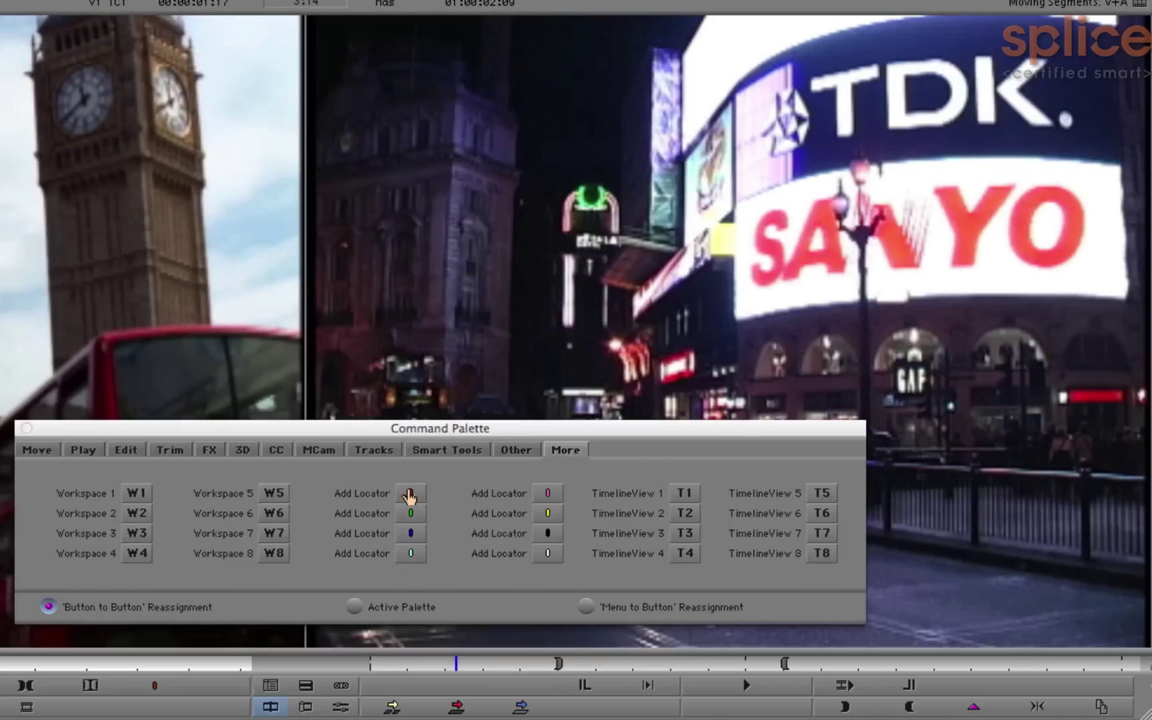
left_click_drag(411, 493, 1037, 708)
left_click(515, 449)
left_click_drag(827, 548, 1101, 706)
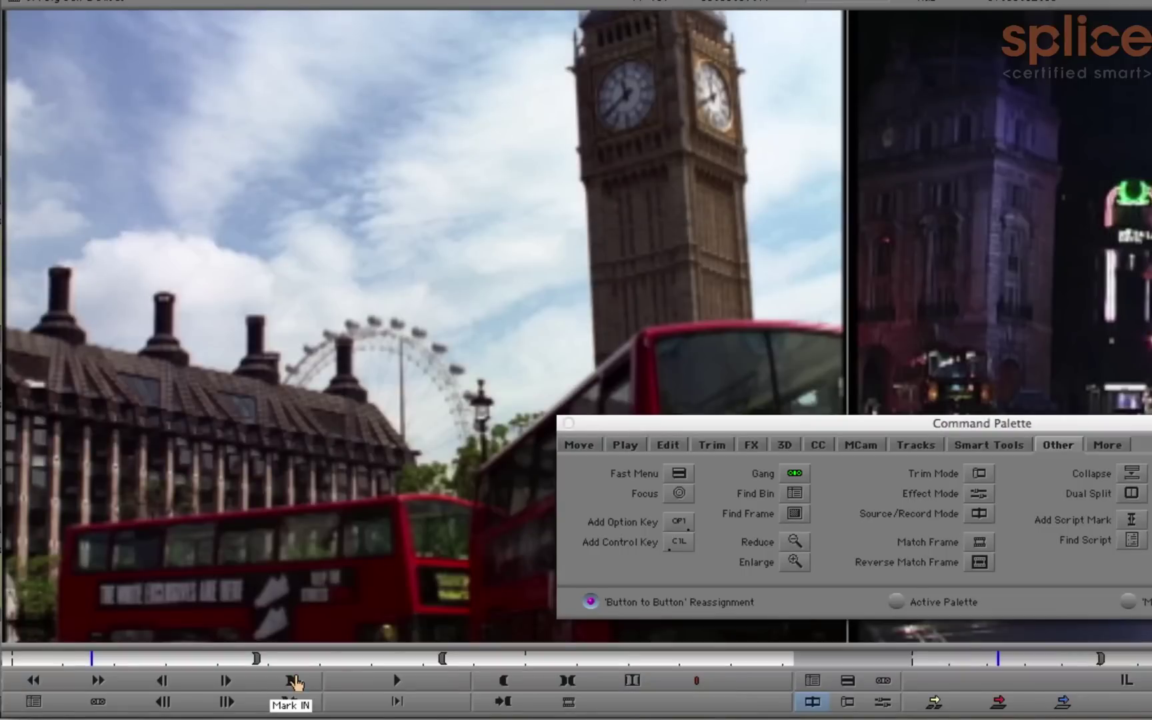
- Close the Command Palette and park the position just past 01:00:06:00, nudging it by frames
left_click(568, 425)
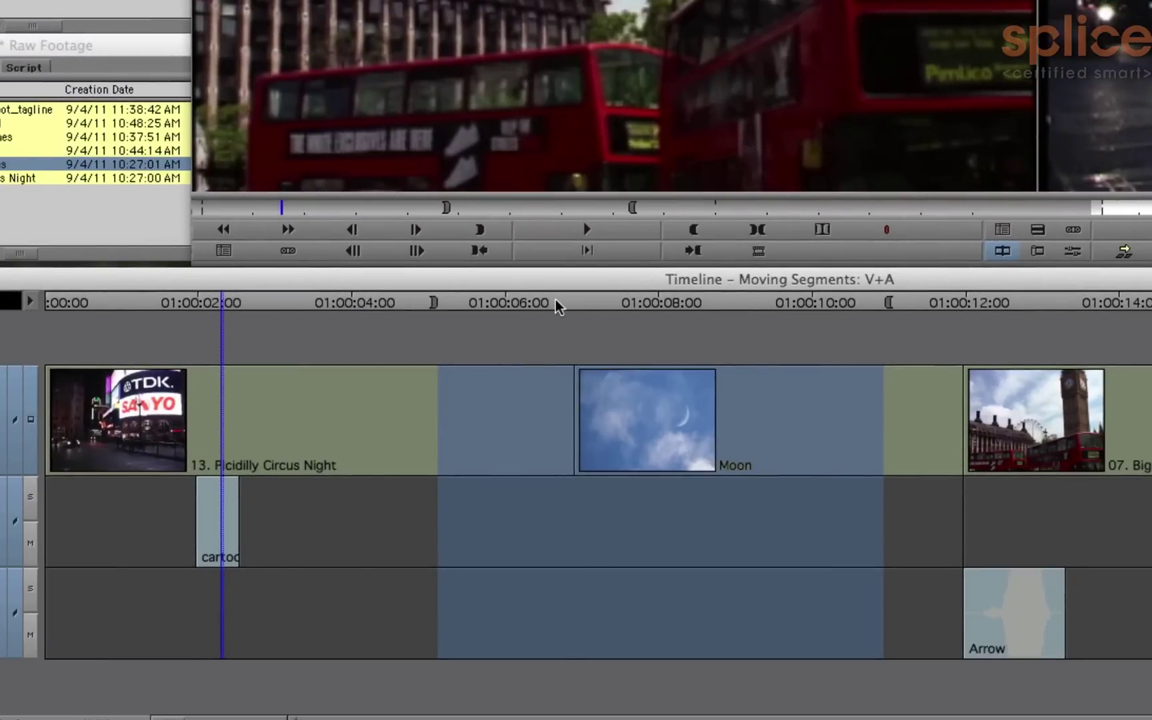
left_click(565, 302)
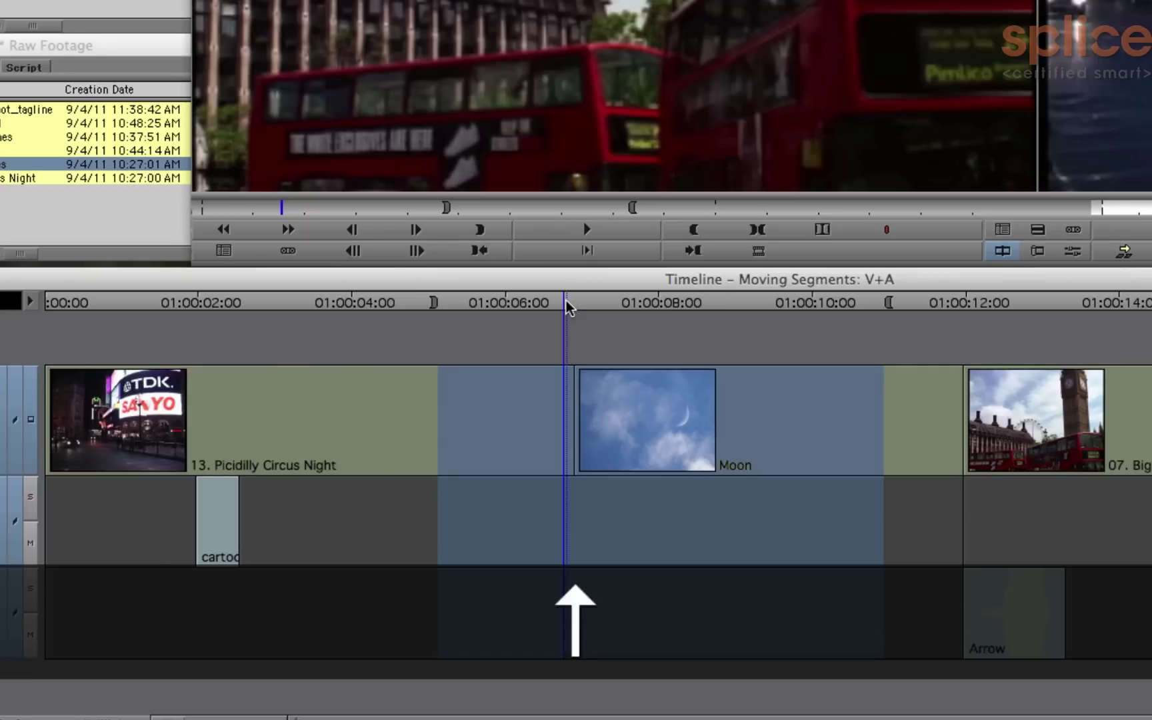
key("Right")
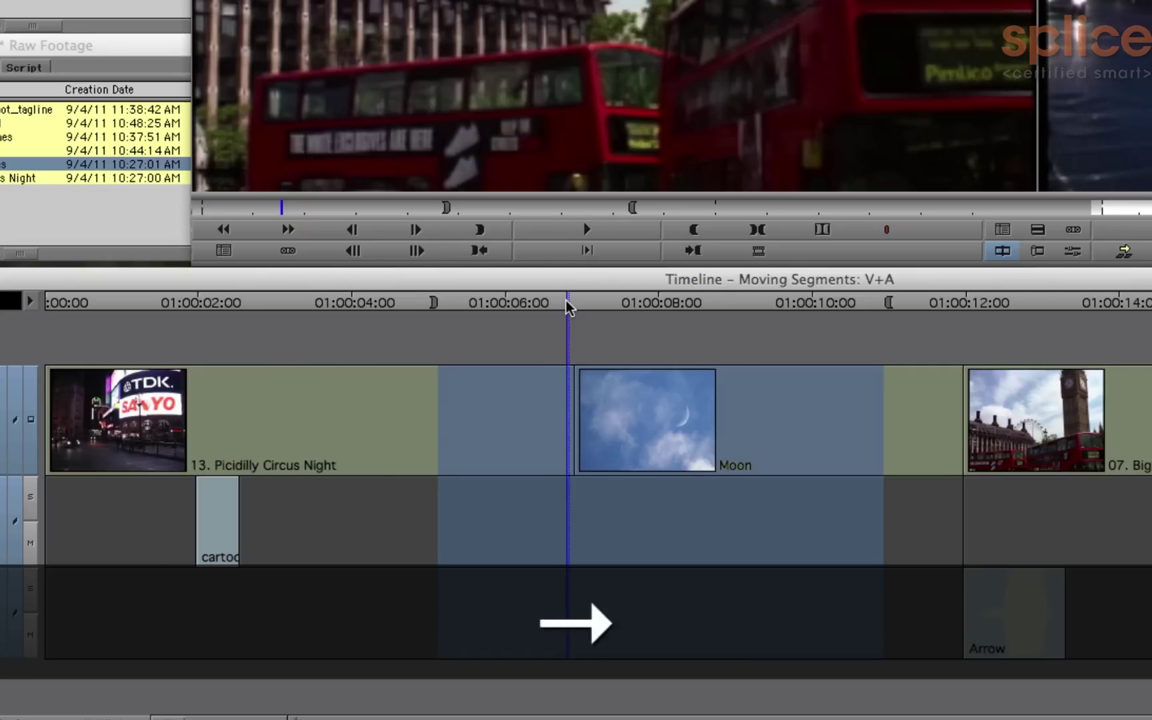
key("Left")
key("Down")
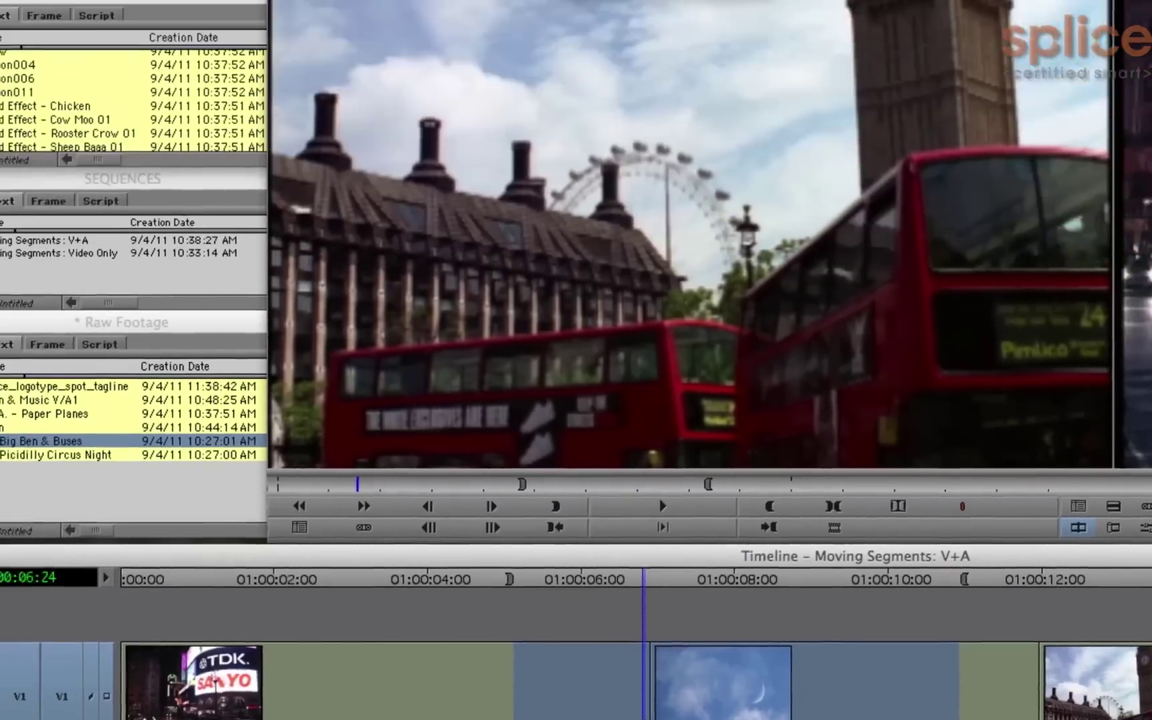
- Open the Command Palette from the Tools menu and move it to mid-screen
left_click(632, 7)
mouse_move(586, 9)
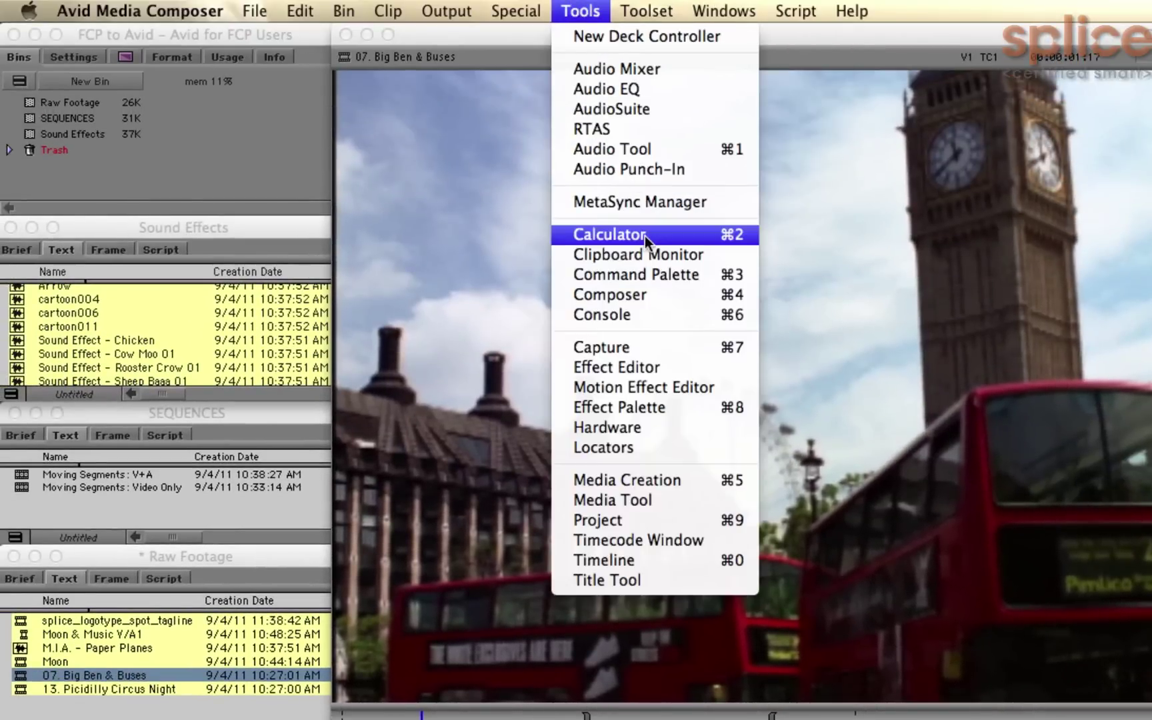
left_click(695, 282)
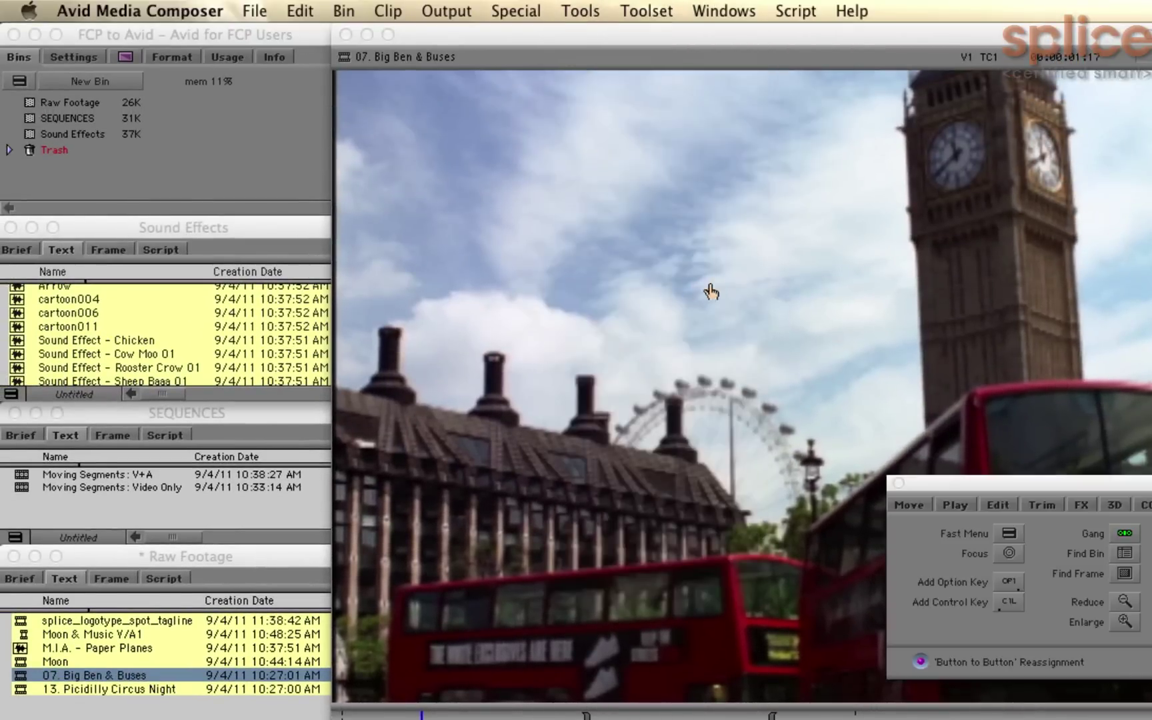
left_click_drag(1047, 486, 582, 238)
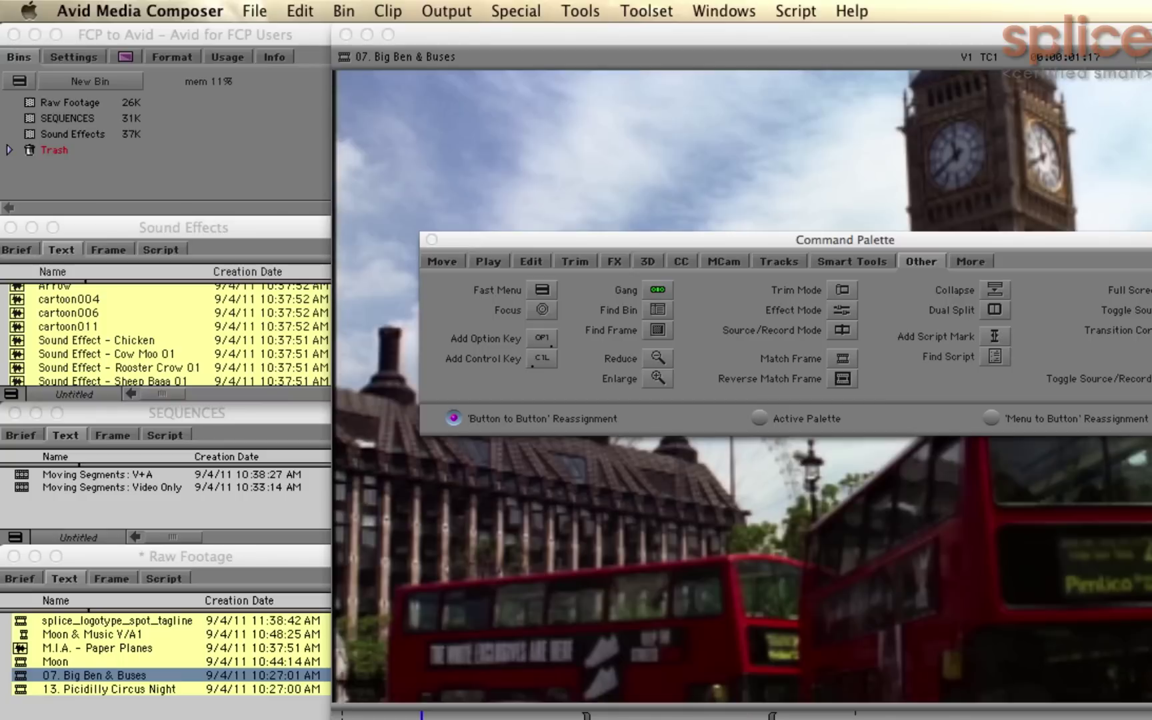
- Open the Keyboard settings from the Project window's Settings list and move the window left
left_click(70, 58)
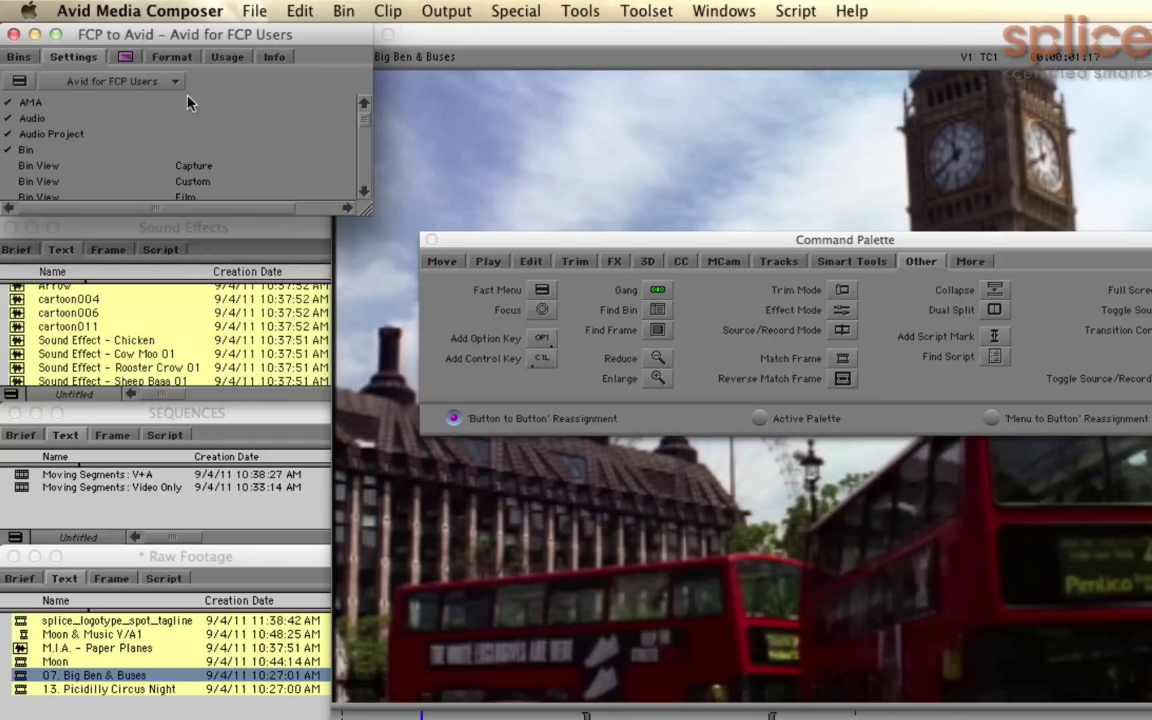
left_click_drag(365, 122, 371, 151)
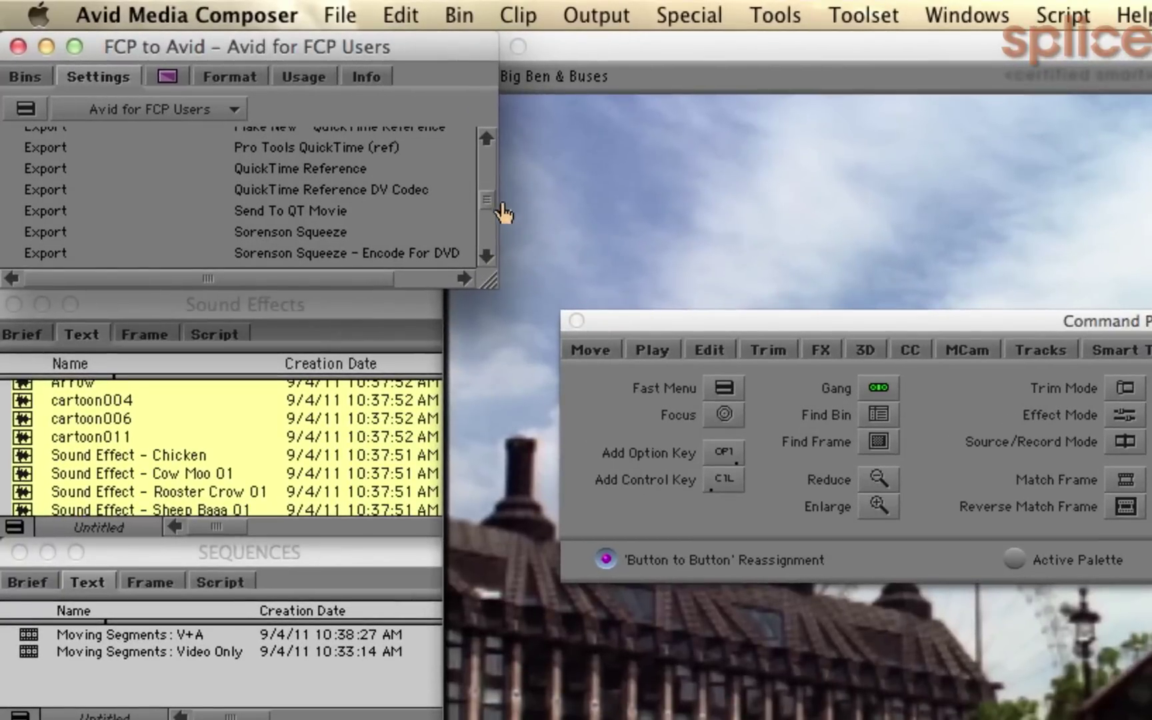
left_click_drag(485, 198, 485, 205)
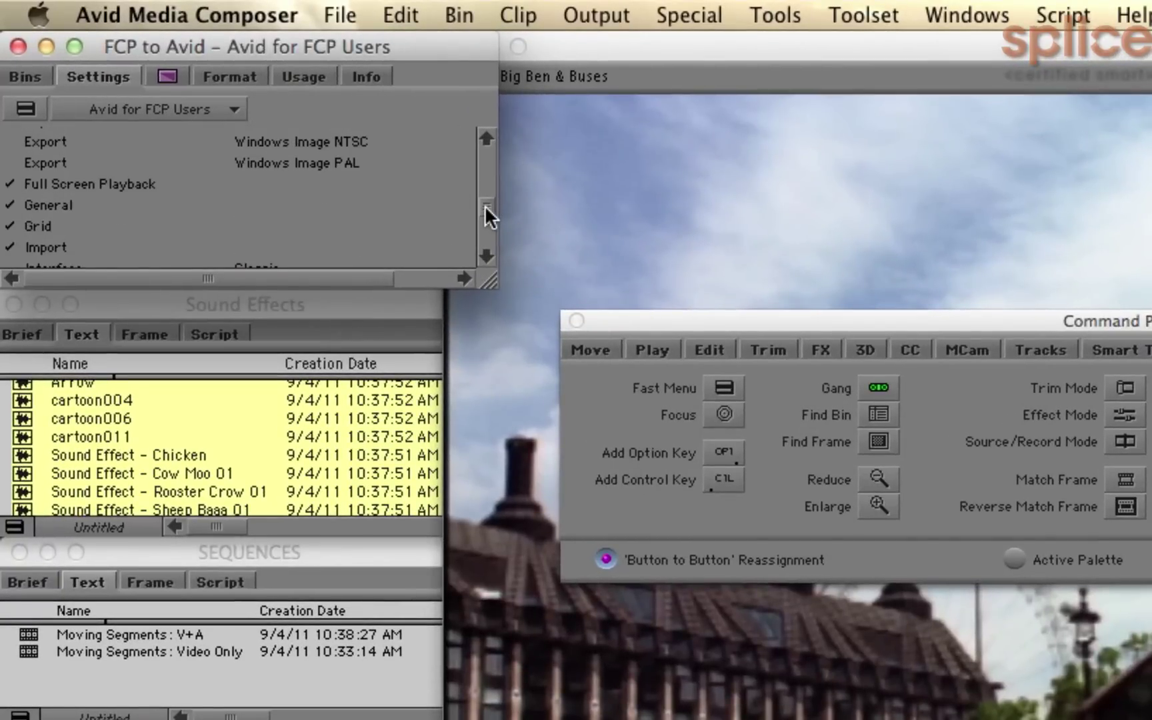
left_click(130, 163)
key("k")
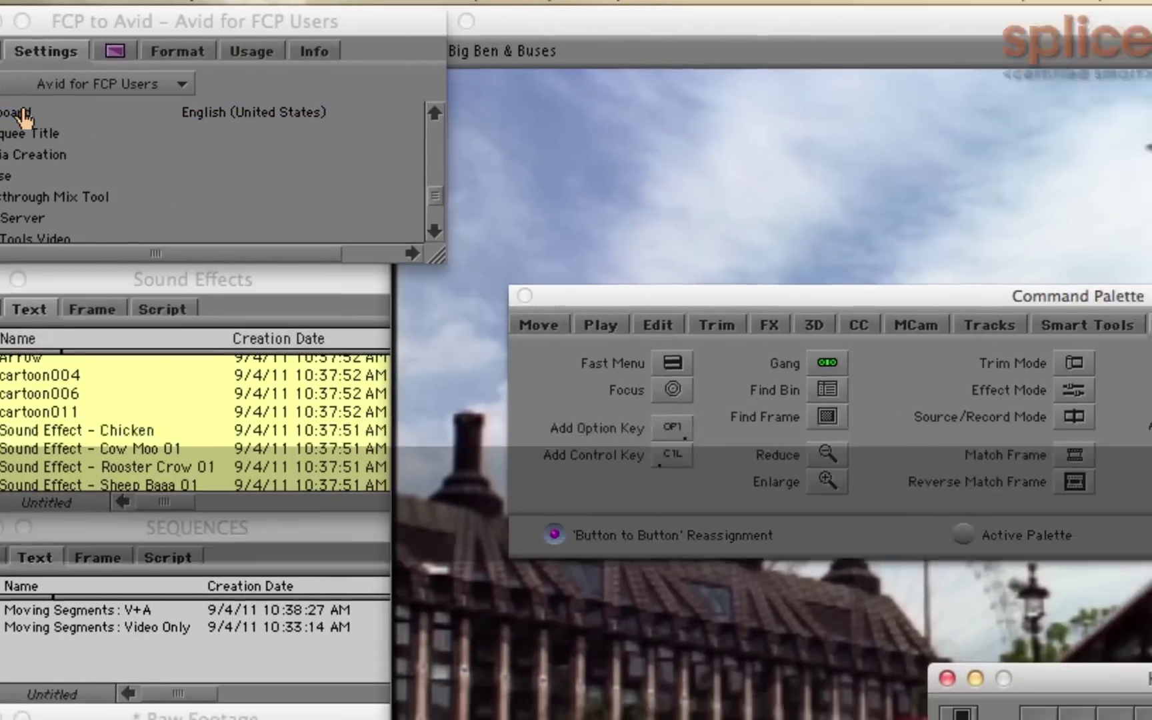
double_click(23, 118)
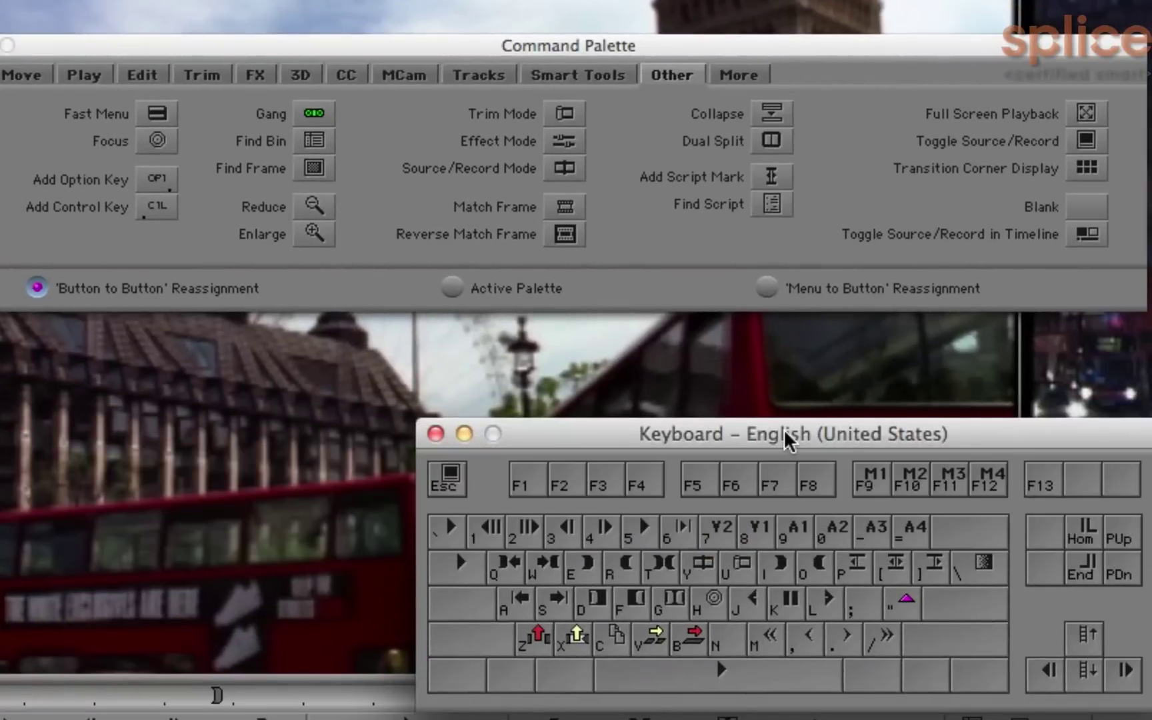
left_click_drag(790, 427, 492, 367)
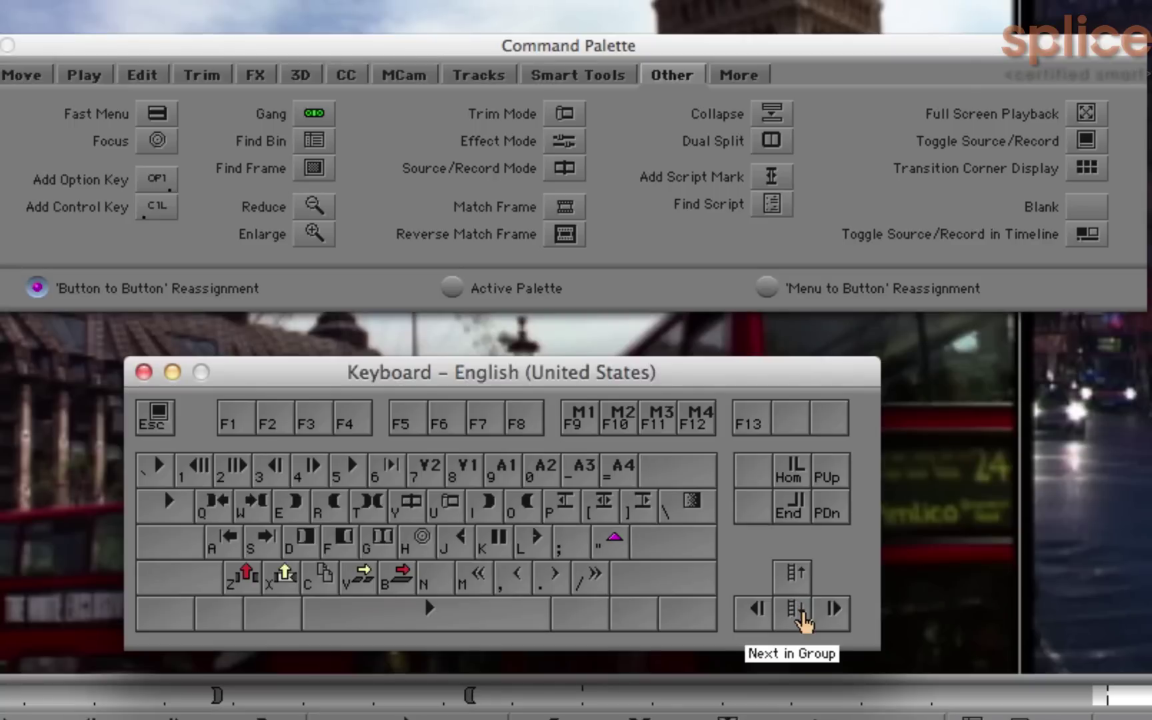
- Map Rewind to the Up Arrow key and Fast Forward to the Down Arrow key
left_click(83, 75)
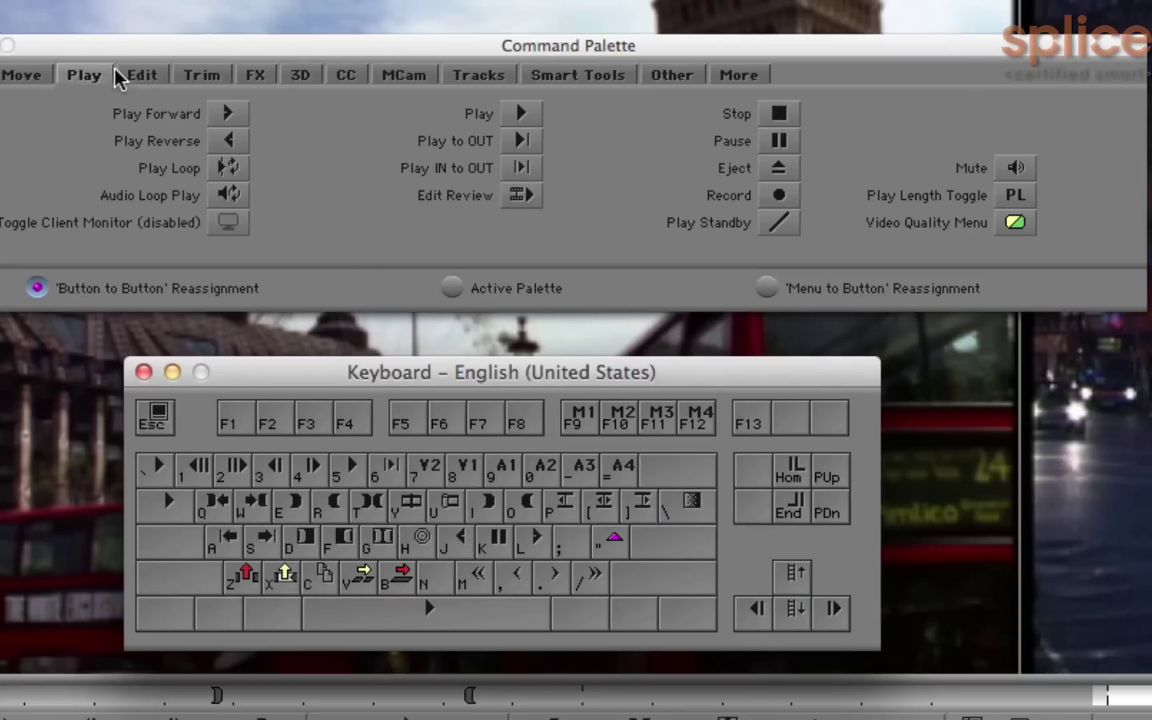
left_click(31, 76)
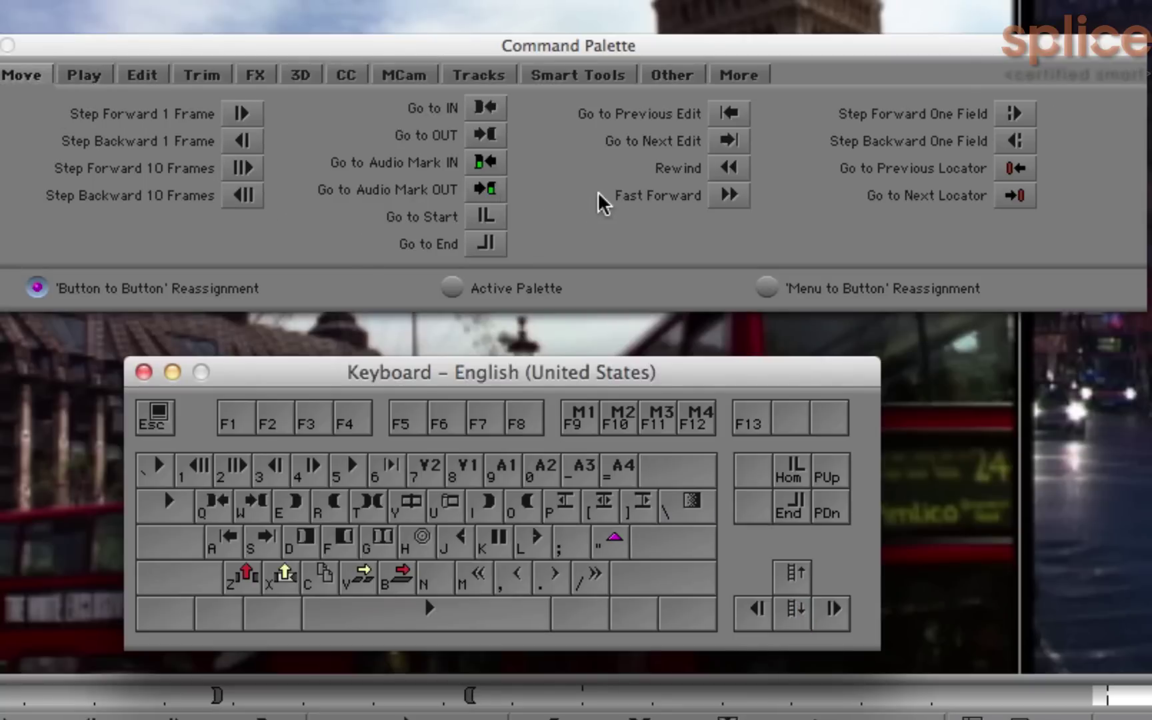
left_click_drag(727, 172, 791, 572)
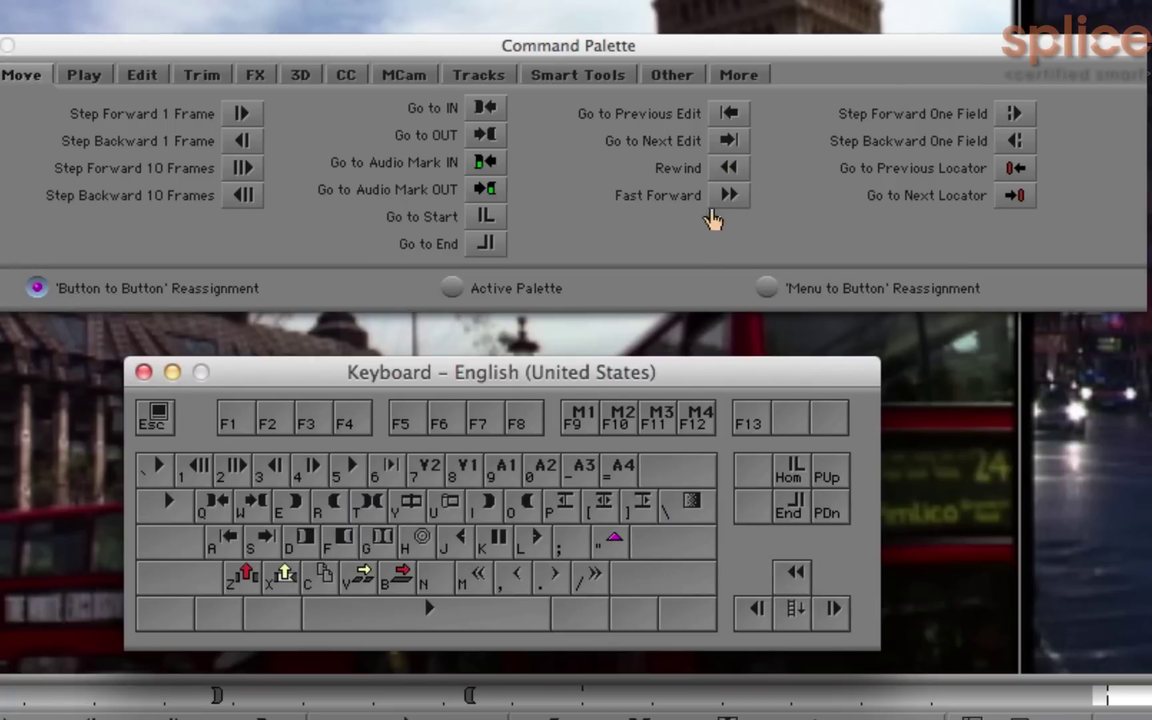
left_click_drag(725, 200, 790, 626)
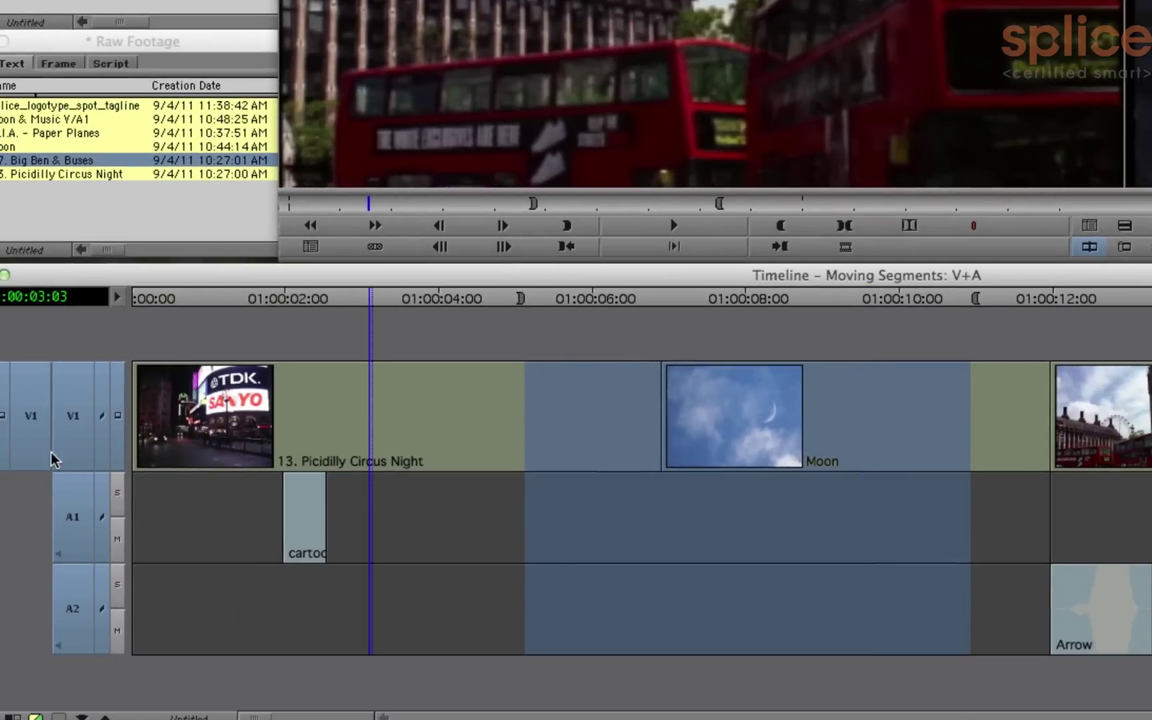
- Set the position near 01:00:01:27, then jump repeatedly between sequence start and end, ending at start
left_click(278, 299)
key("Home")
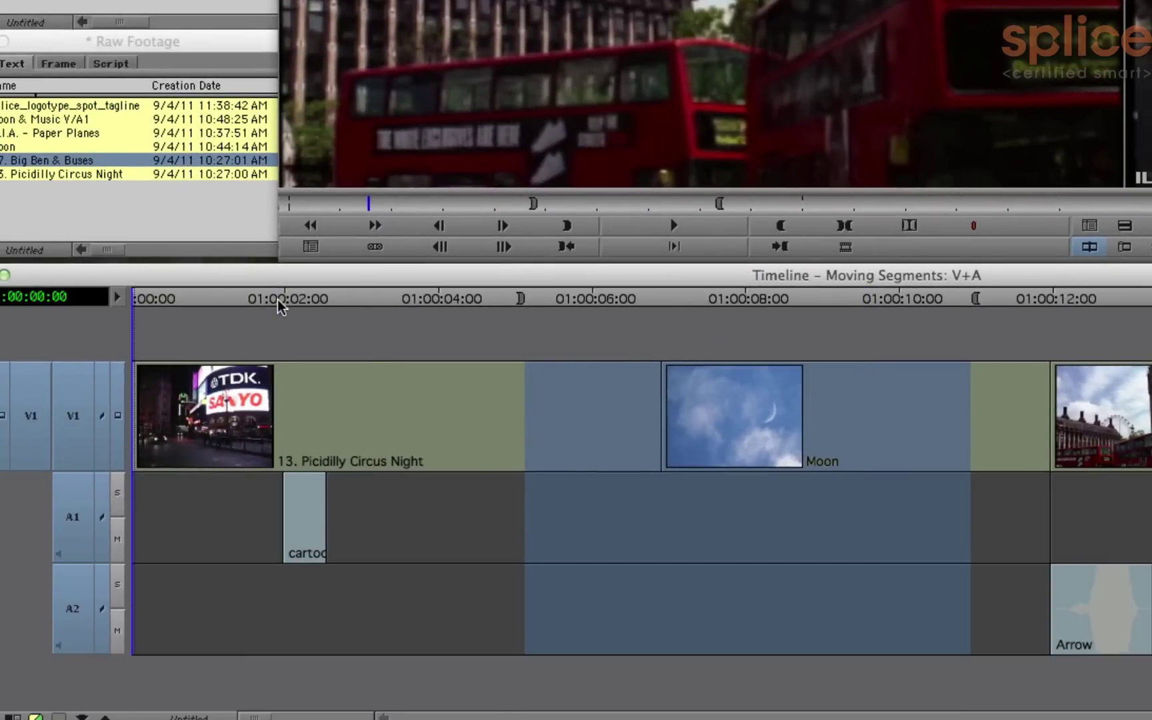
key("End")
key("Home")
key("End")
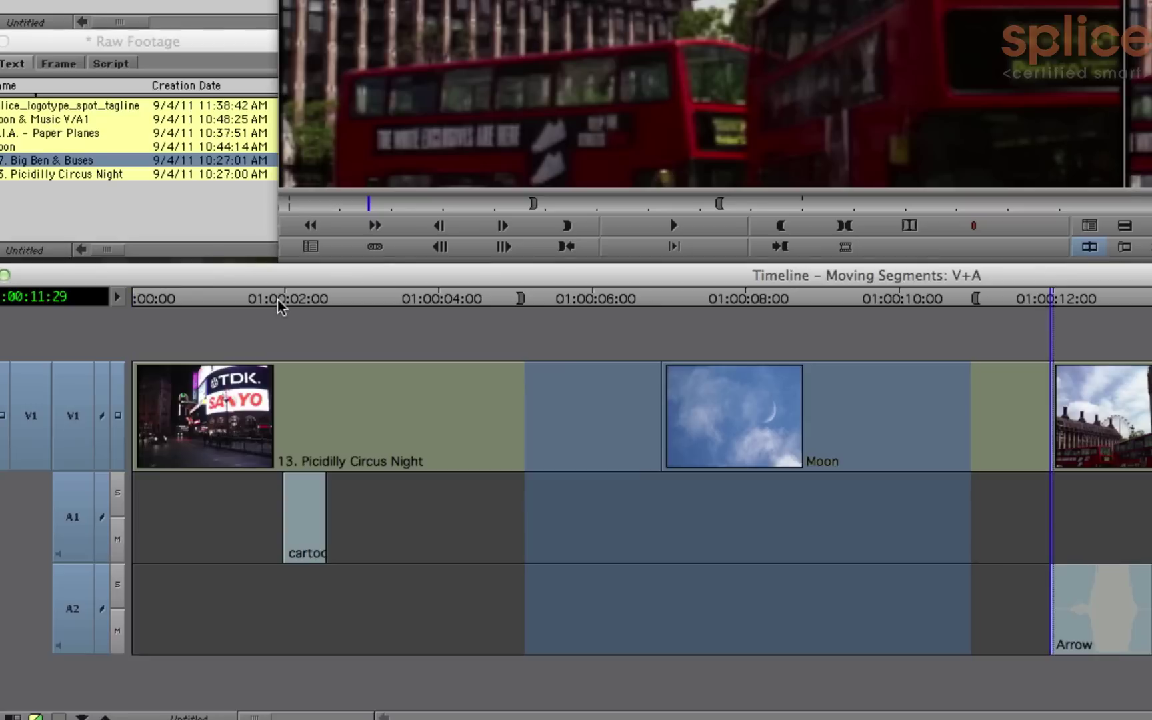
key("Home")
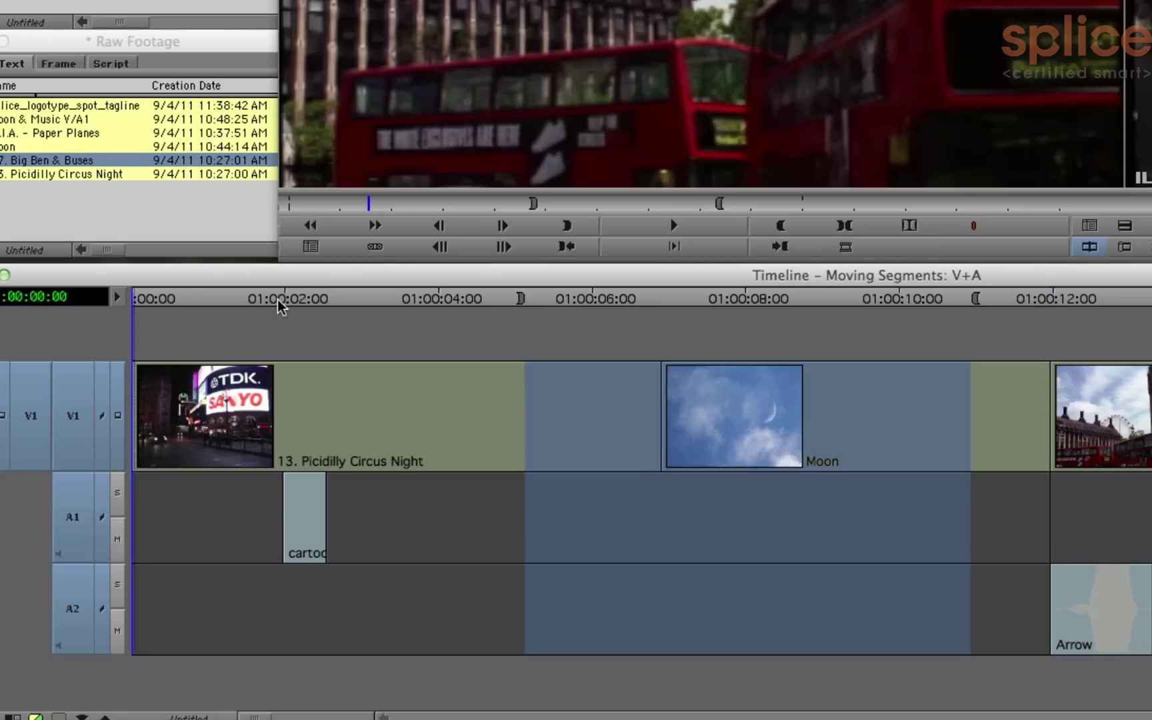
key("End")
key("Home")
key("End")
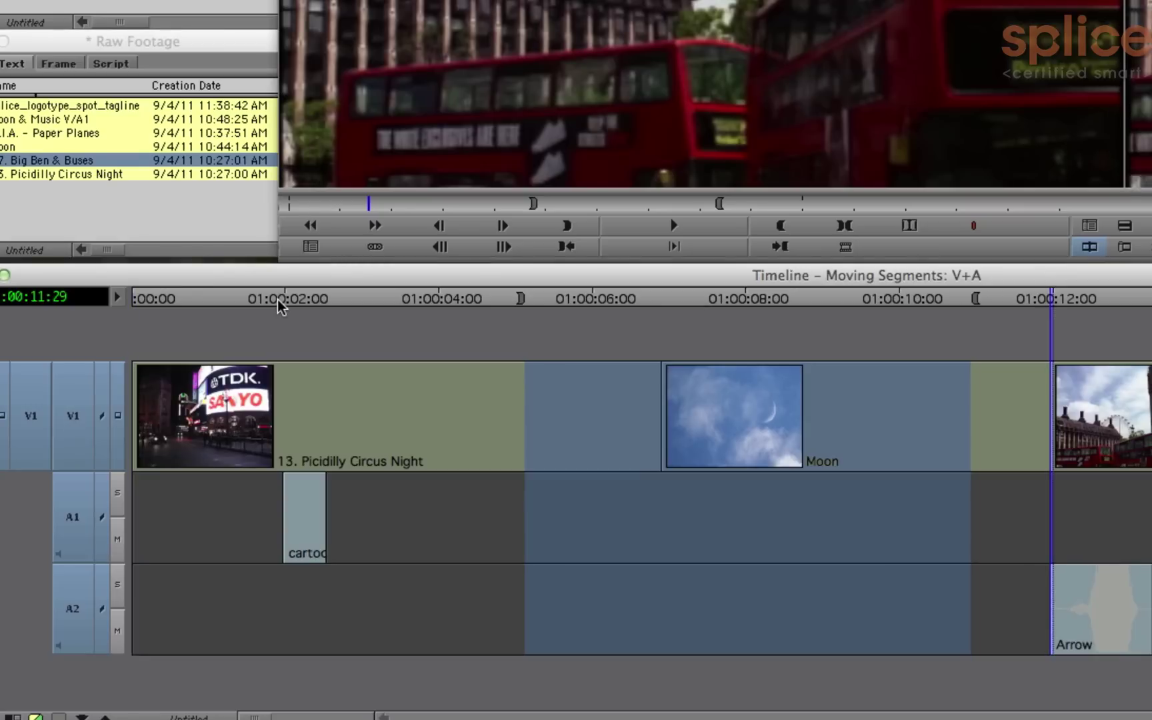
key("Home")
key("End")
key("Home")
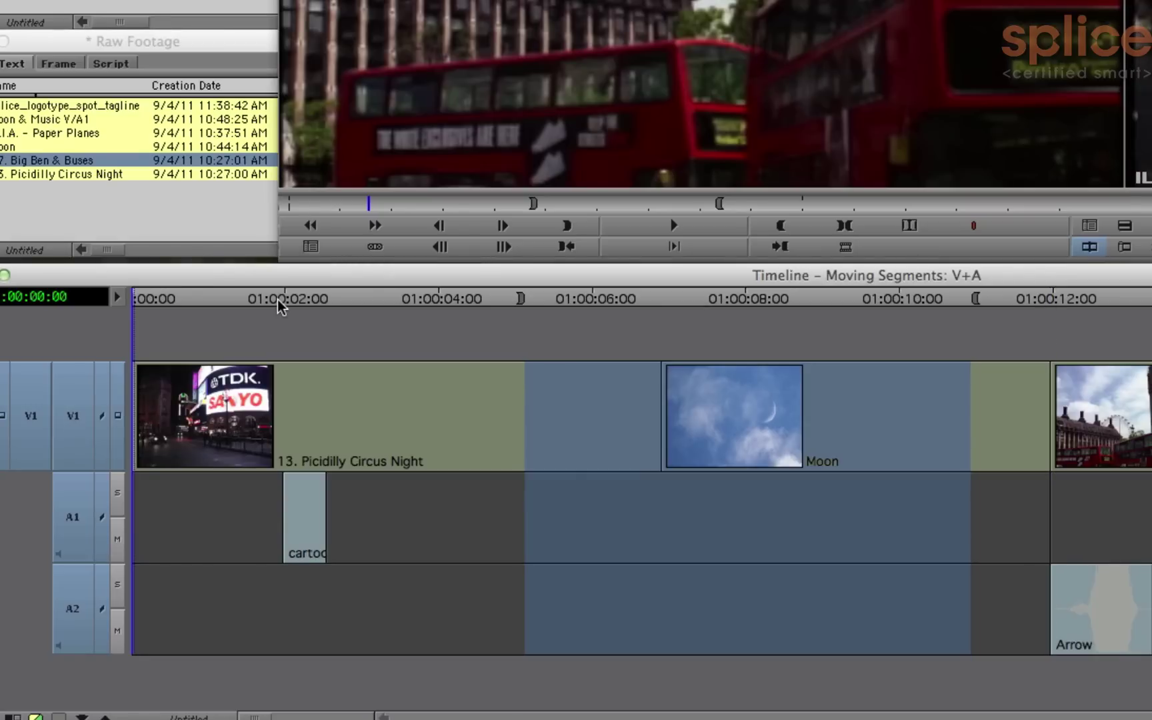
key("End")
key("Home")
key("End")
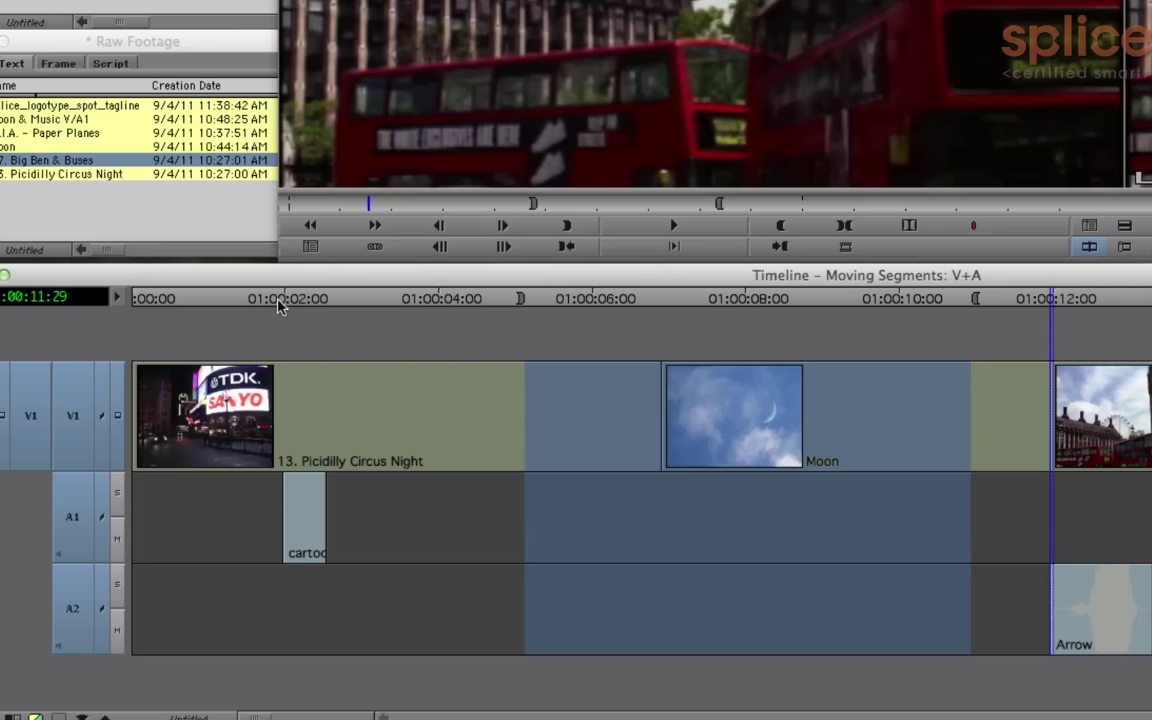
key("Home")
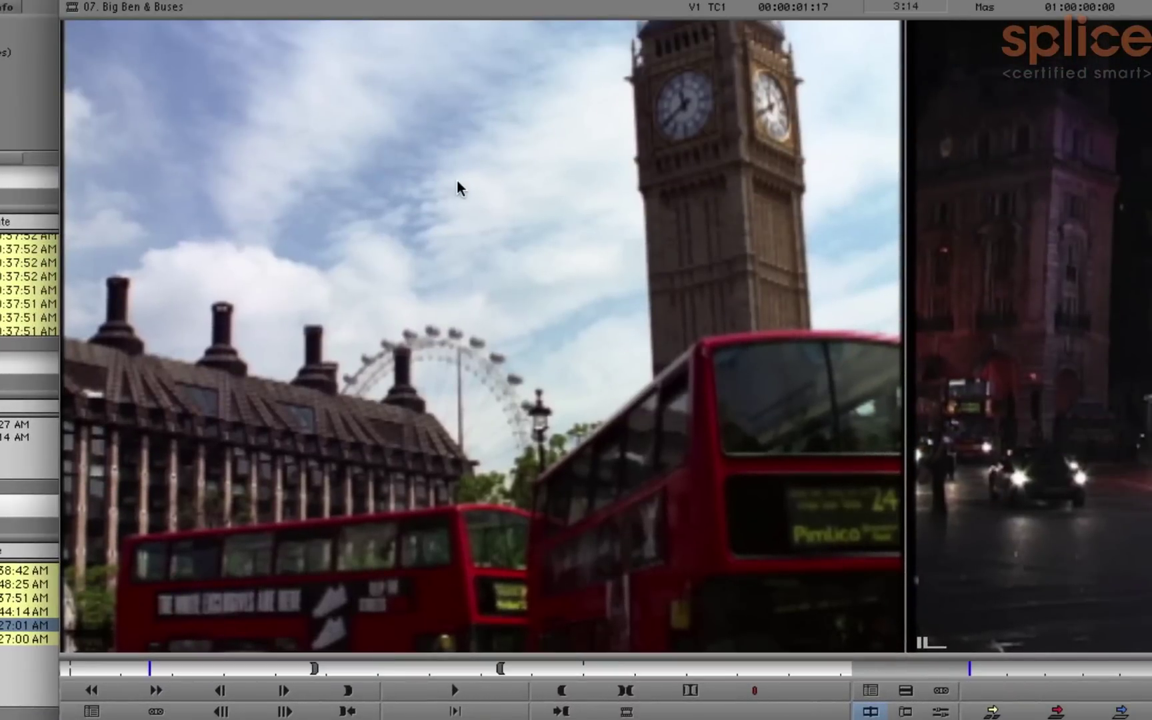
- Check Ignore Track Selectors on the Composer Settings FF/REW tab and confirm
right_click(456, 180)
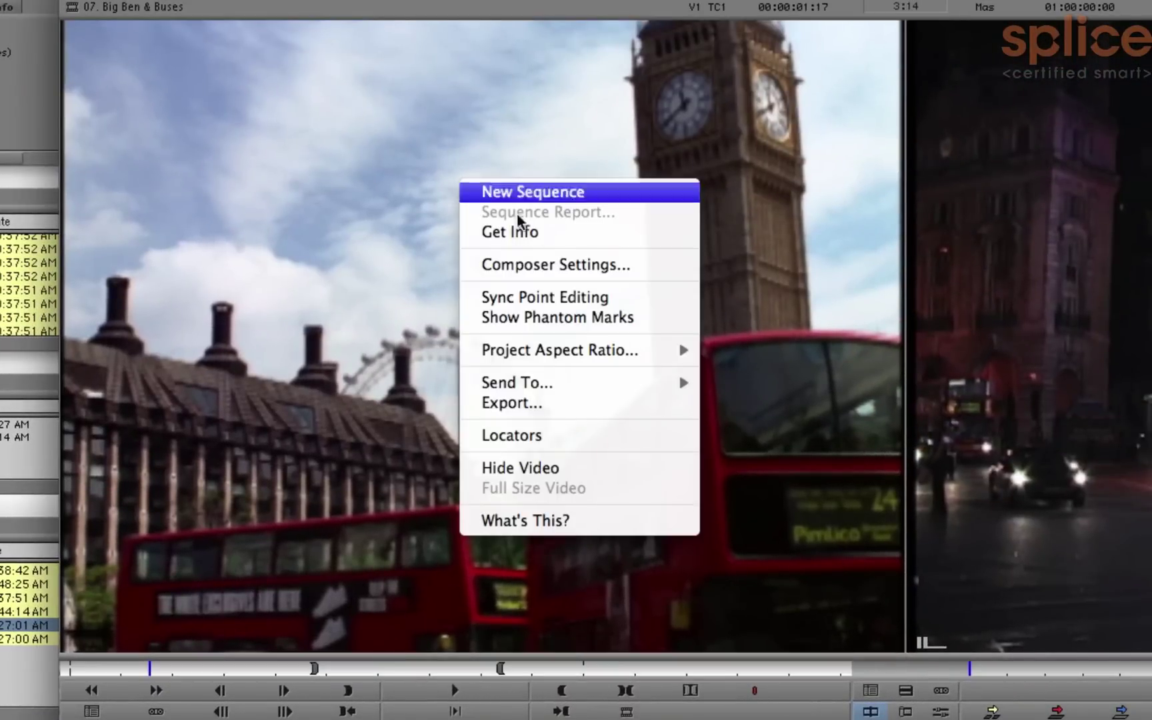
left_click(617, 266)
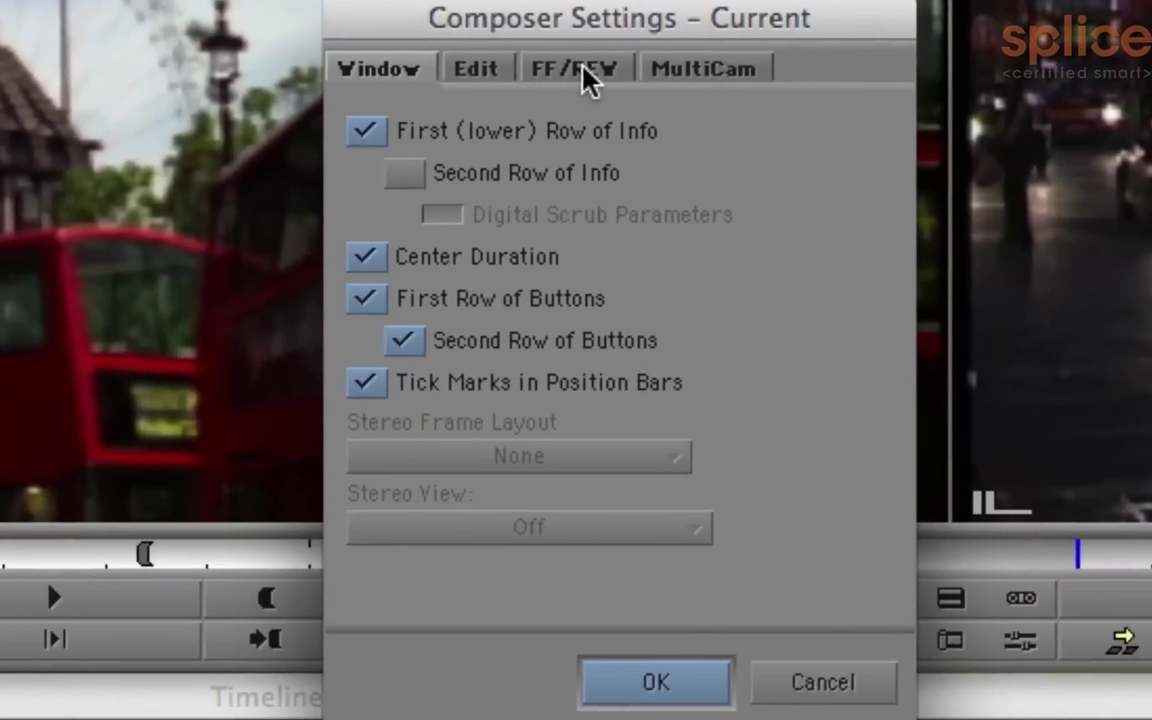
left_click(720, 427)
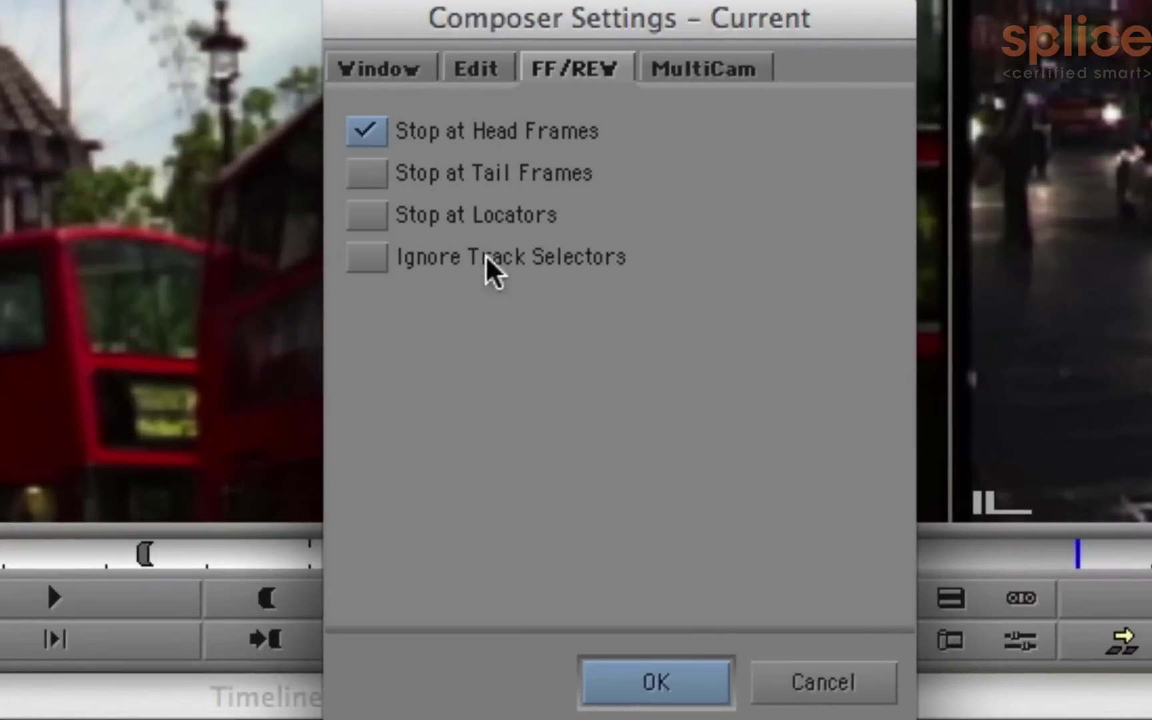
left_click(360, 262)
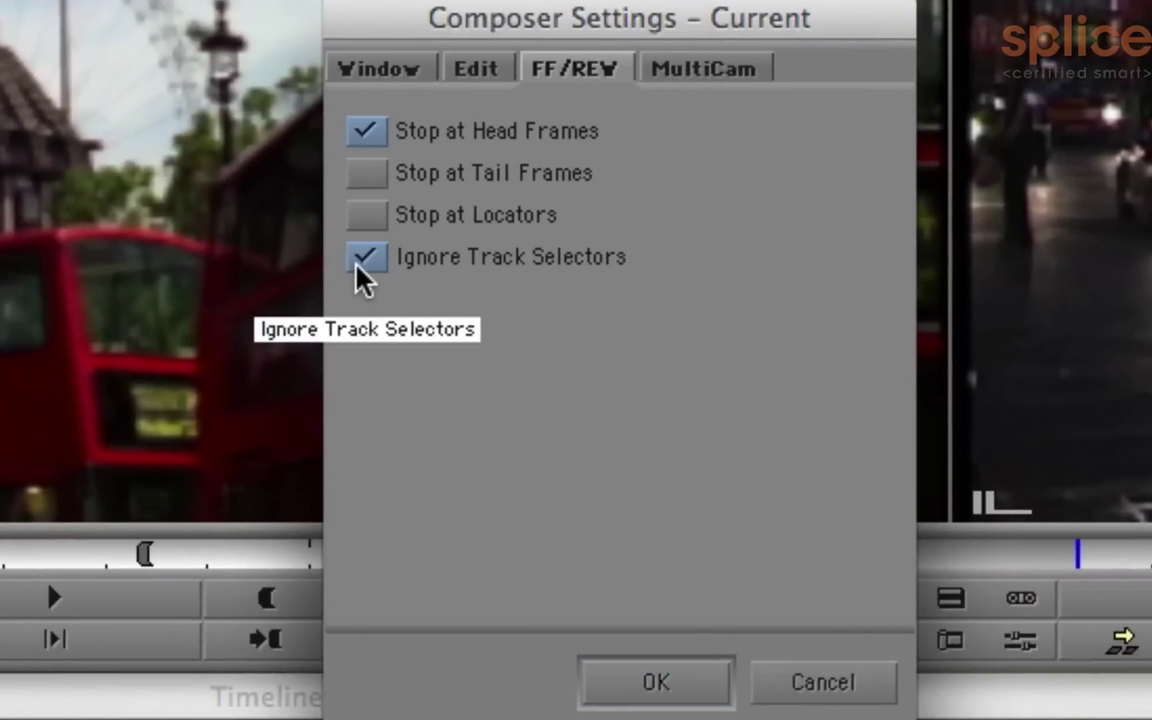
left_click(680, 685)
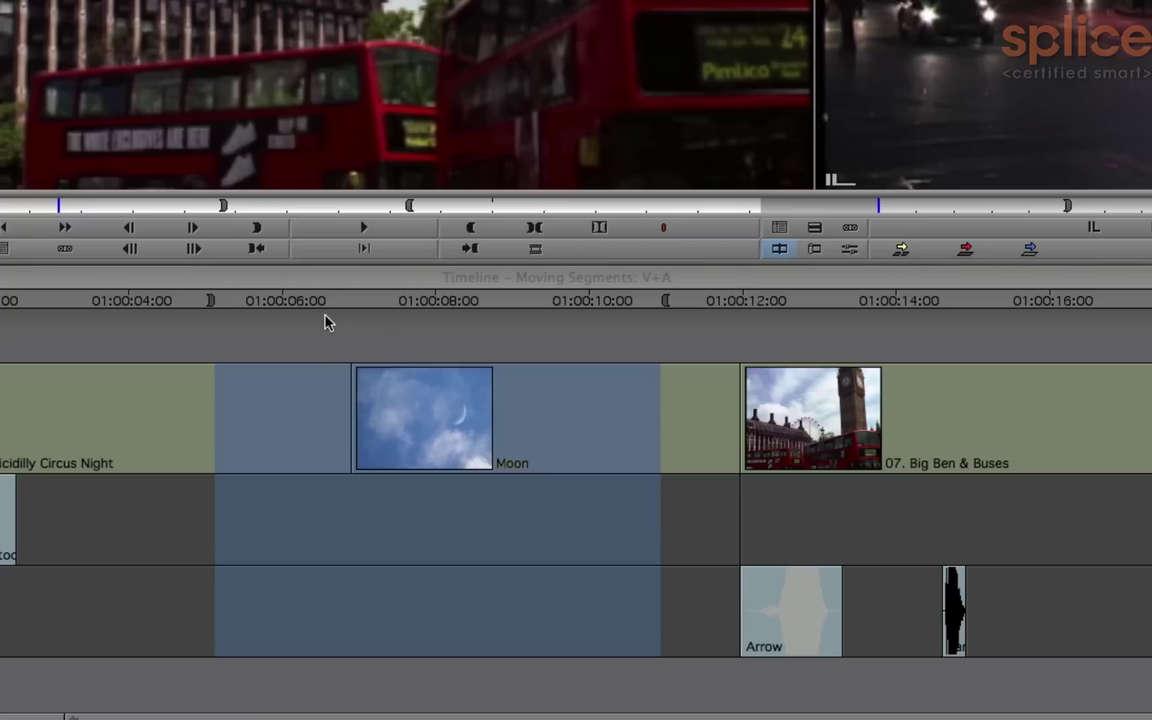
- Step back and forth through the sequence's edit points, including 01:00:12:00 and the Moon edit
left_click(282, 306)
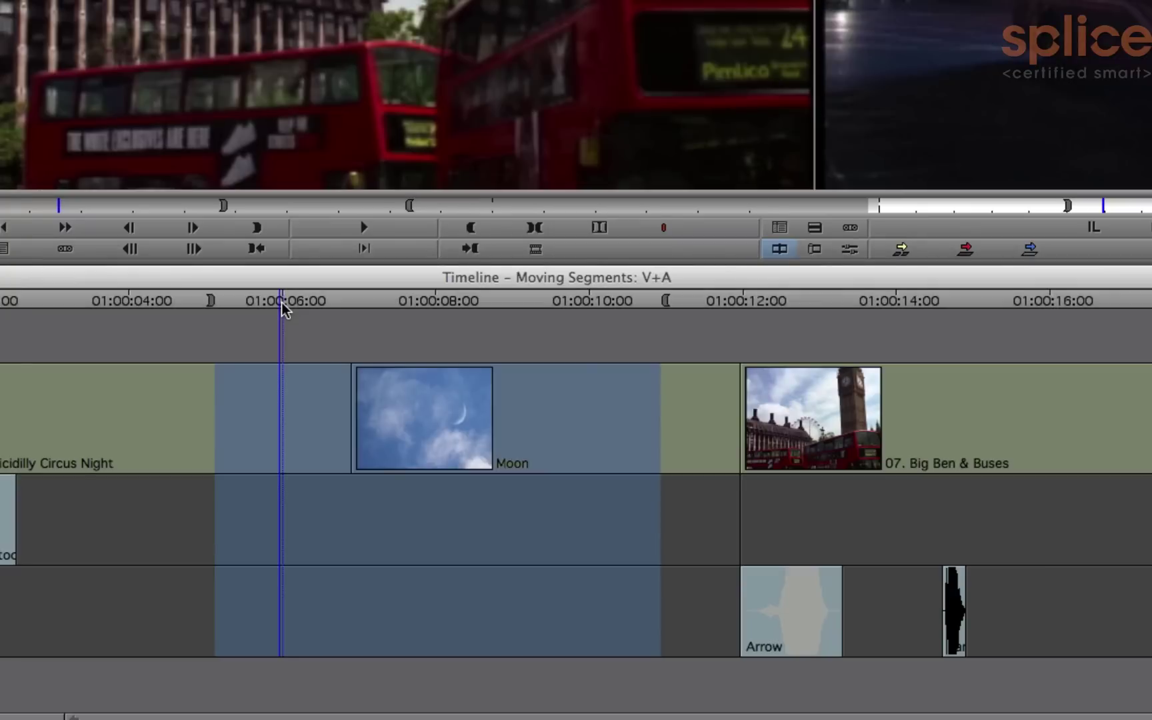
key("a")
key("s")
key("s")
key("s")
key("a")
key("a")
key("a")
key("a")
key("a")
key("a")
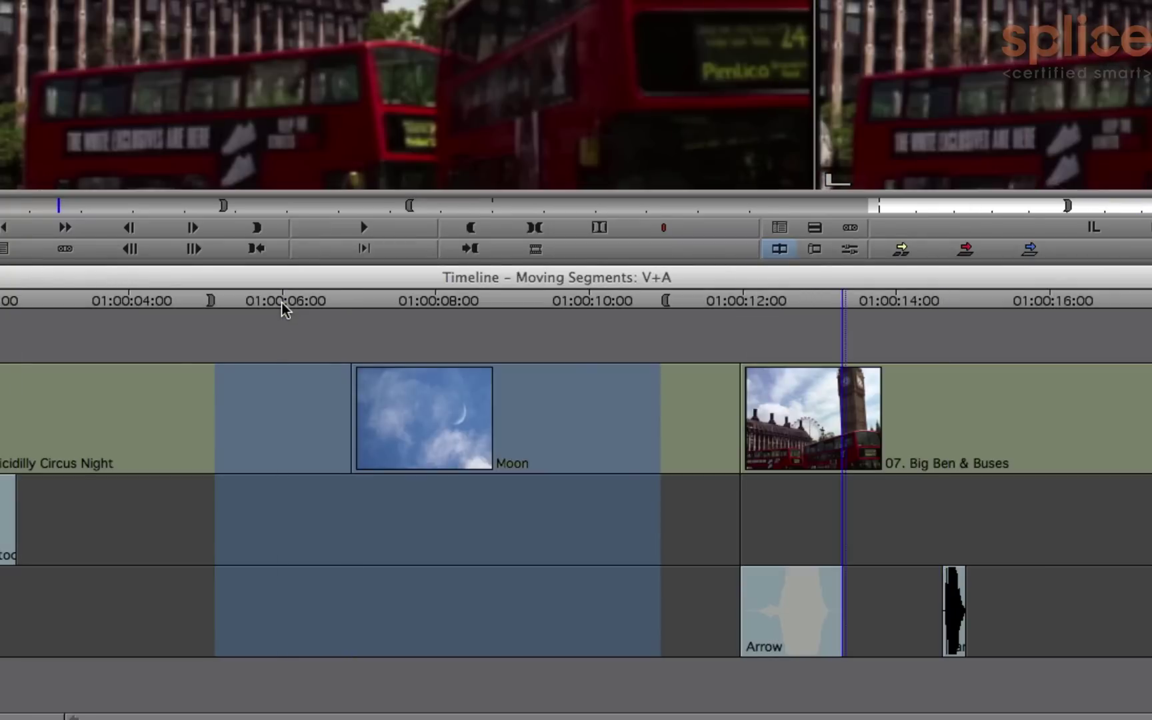
key("s")
key("s")
key("s")
key("s")
key("s")
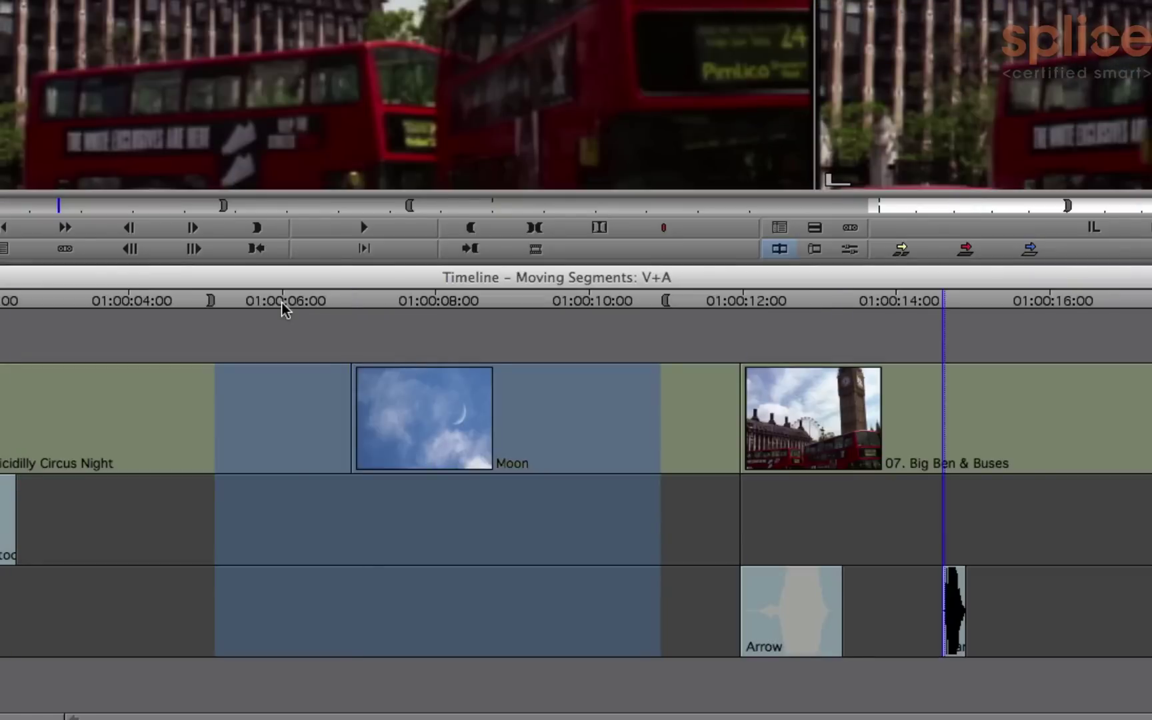
key("a")
key("a")
key("a")
key("a")
key("a")
key("a")
key("s")
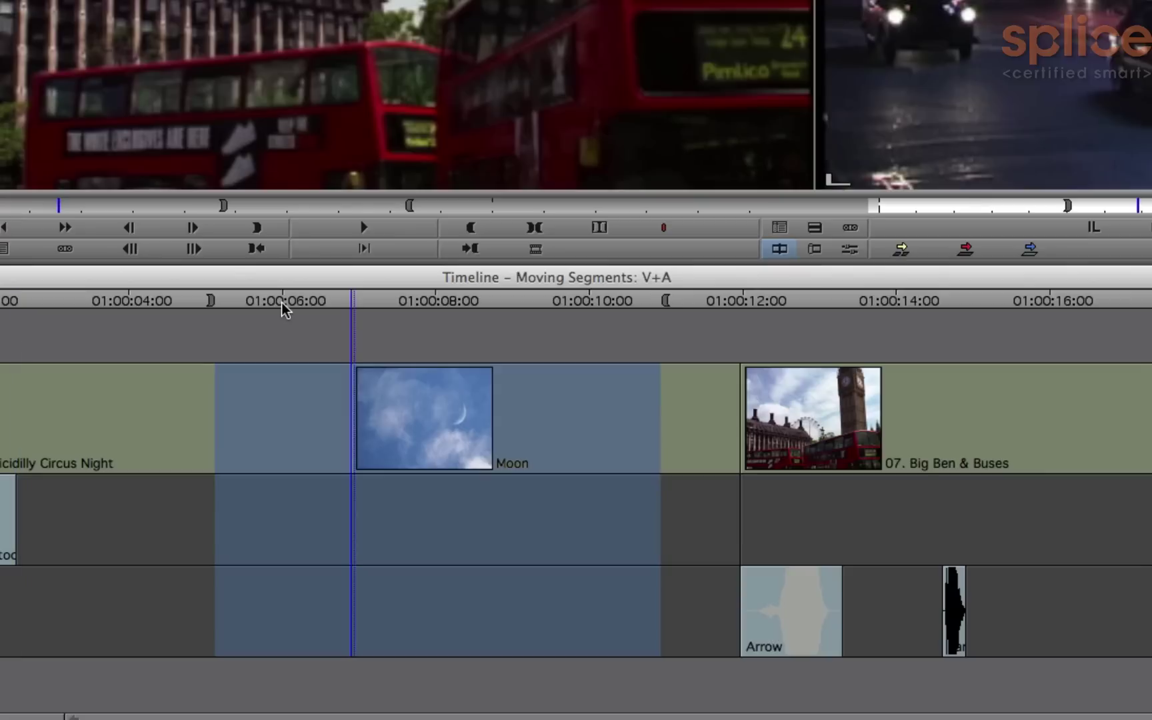
key("s")
key("s")
key("a")
key("a")
key("a")
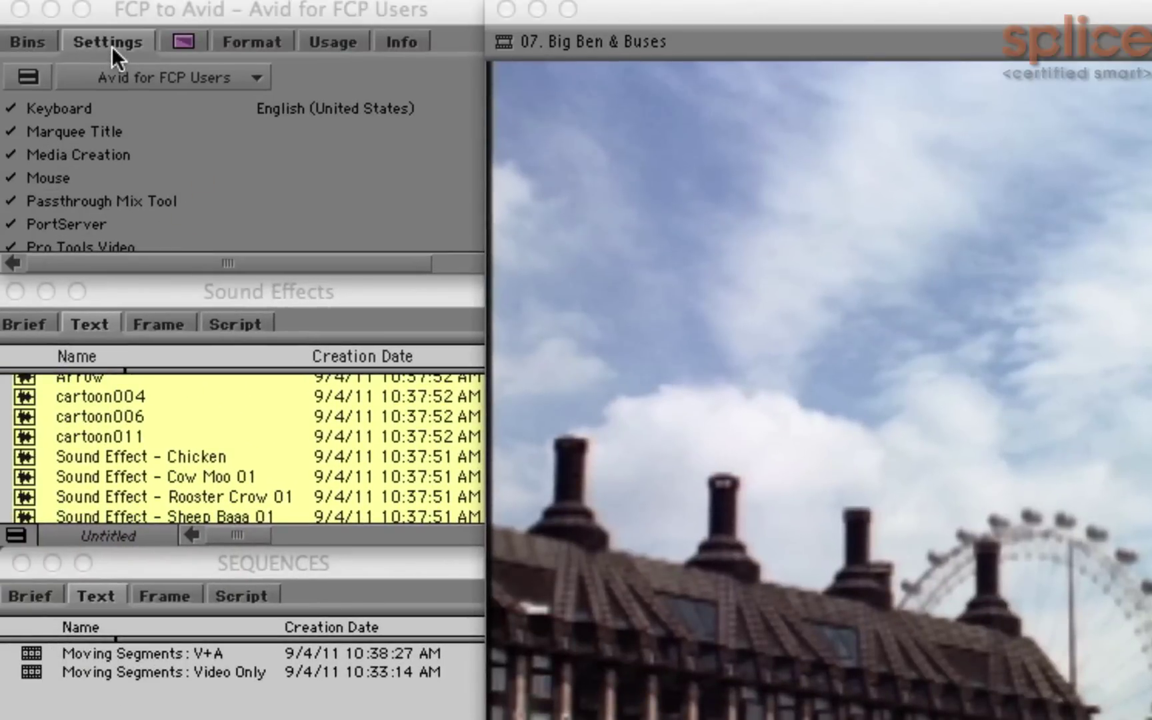
- Open the active Interface settings from the Project window's Settings list
left_click(111, 46)
key("i")
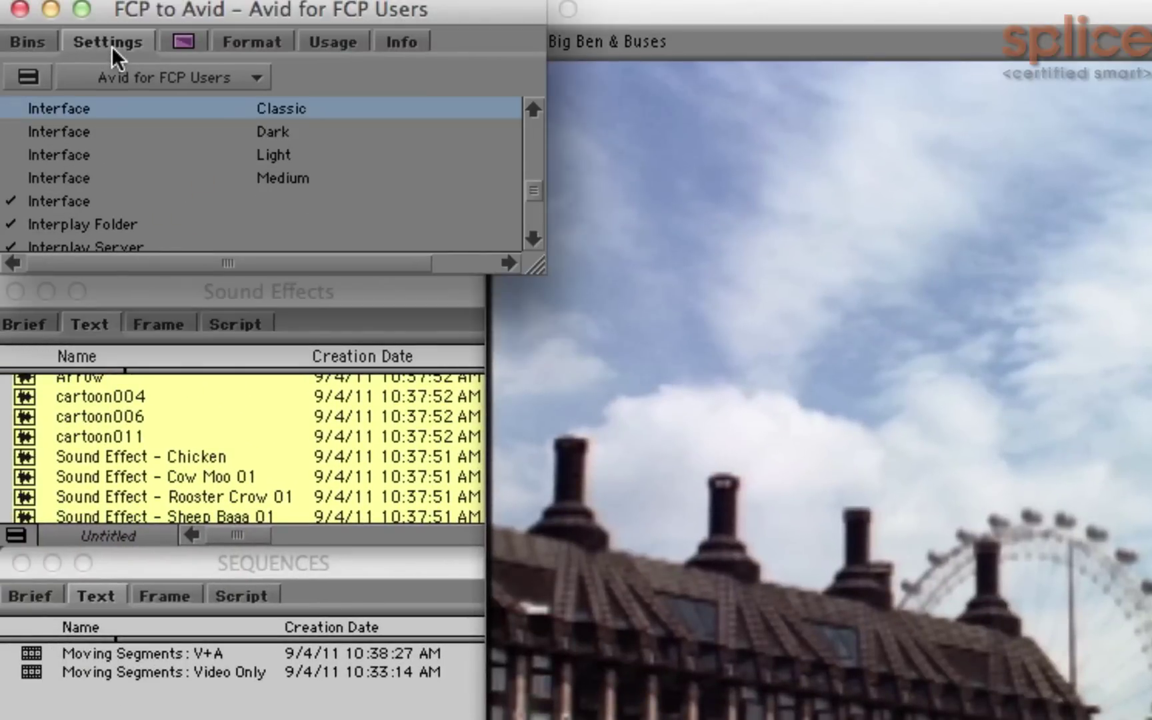
left_click(63, 204)
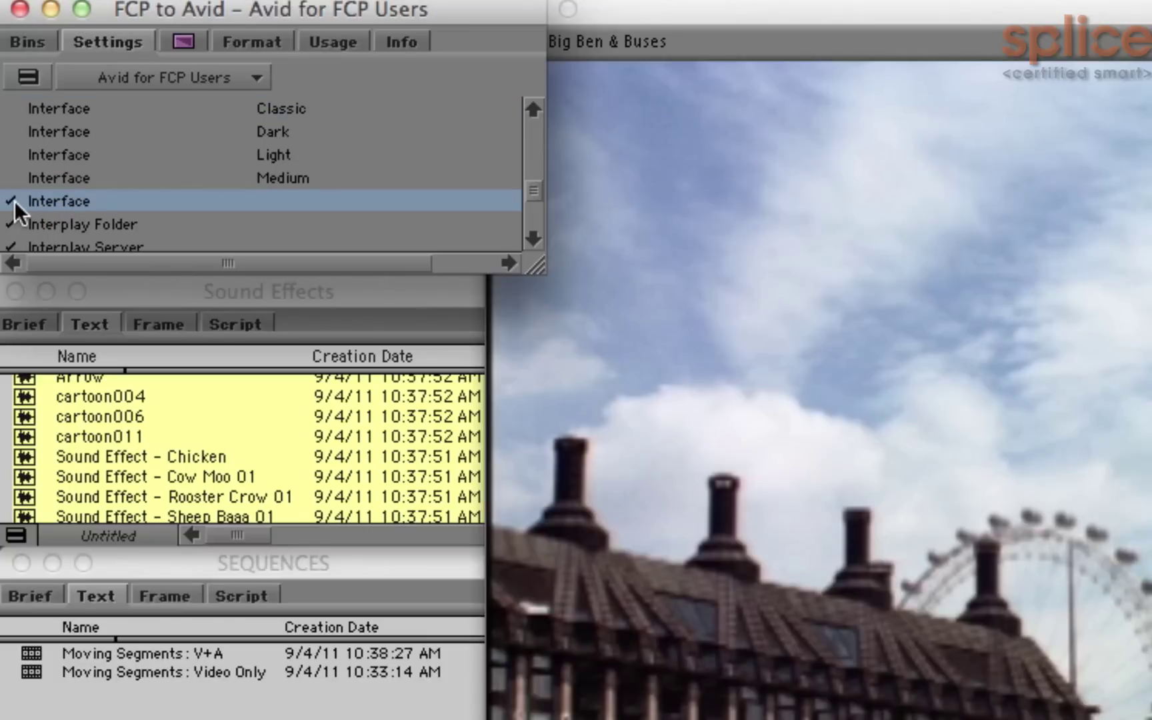
double_click(47, 201)
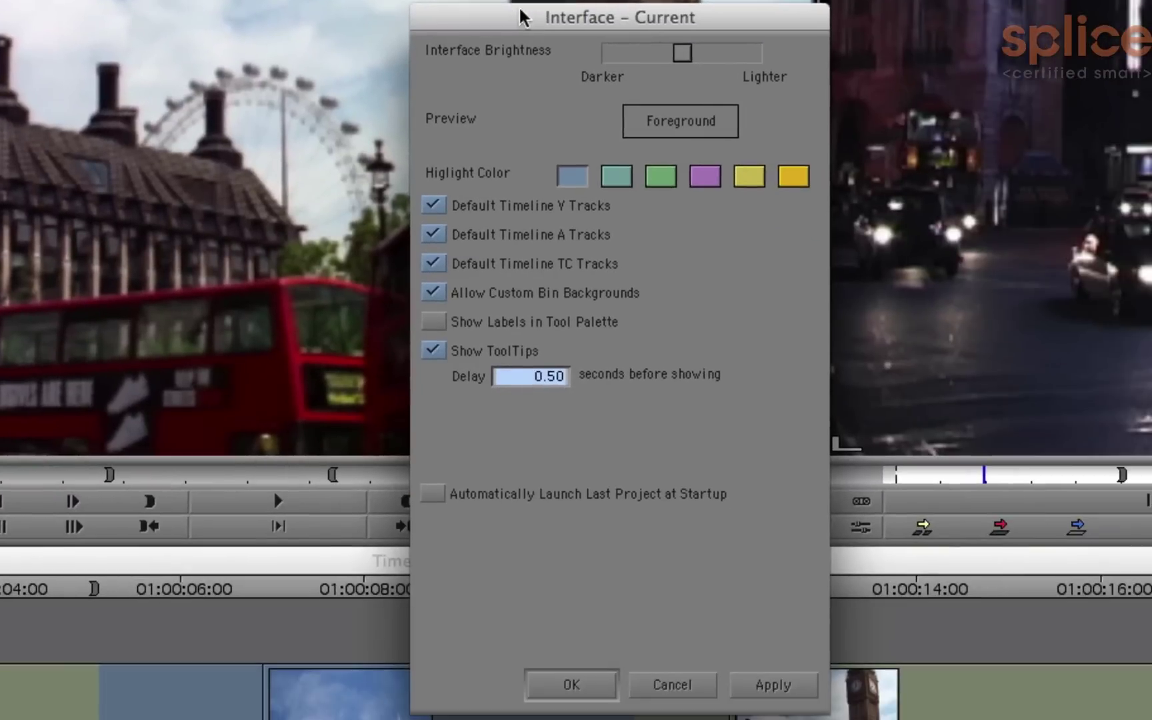
- Move Interface Brightness toward Darker, apply and fine-tune it, then close with OK
left_click_drag(682, 52, 658, 52)
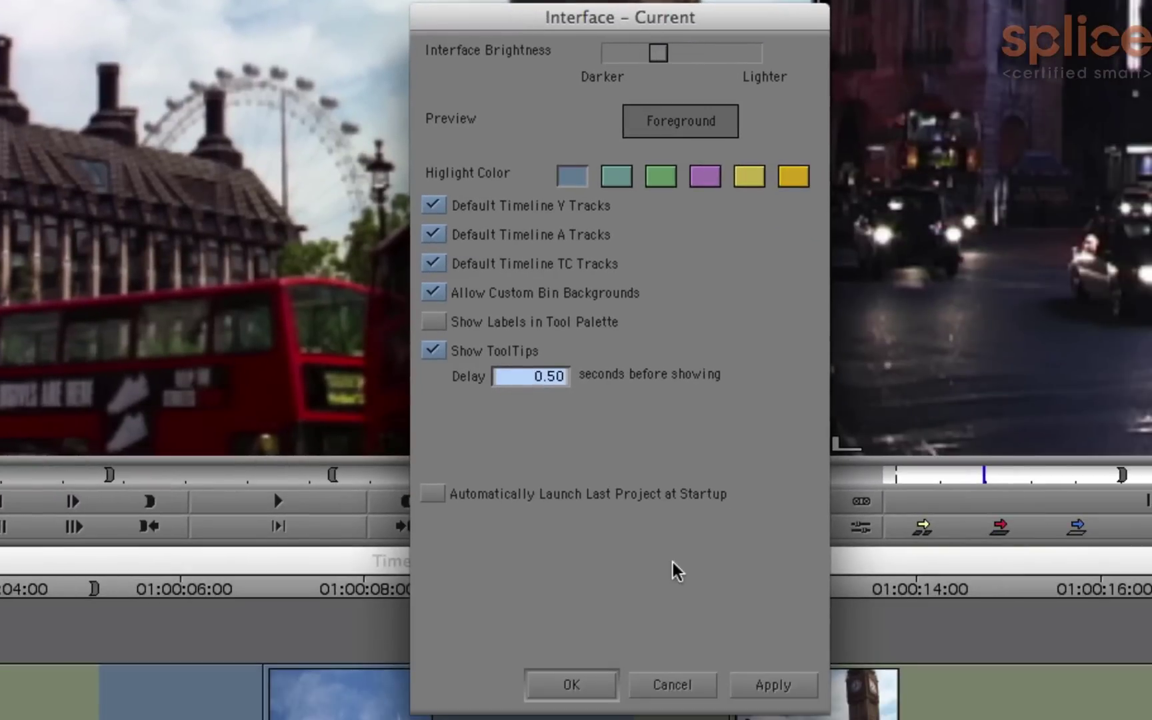
left_click(800, 687)
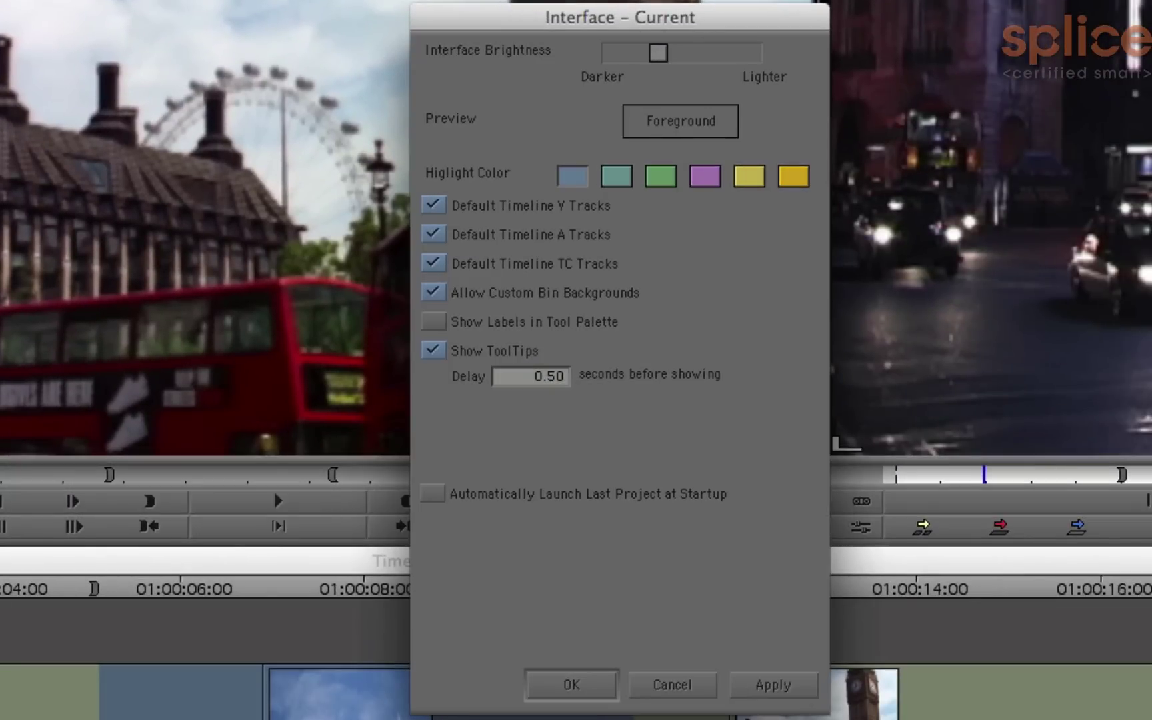
mouse_move(657, 52)
left_mouse_down()
mouse_move(753, 64)
mouse_move(640, 64)
left_mouse_up()
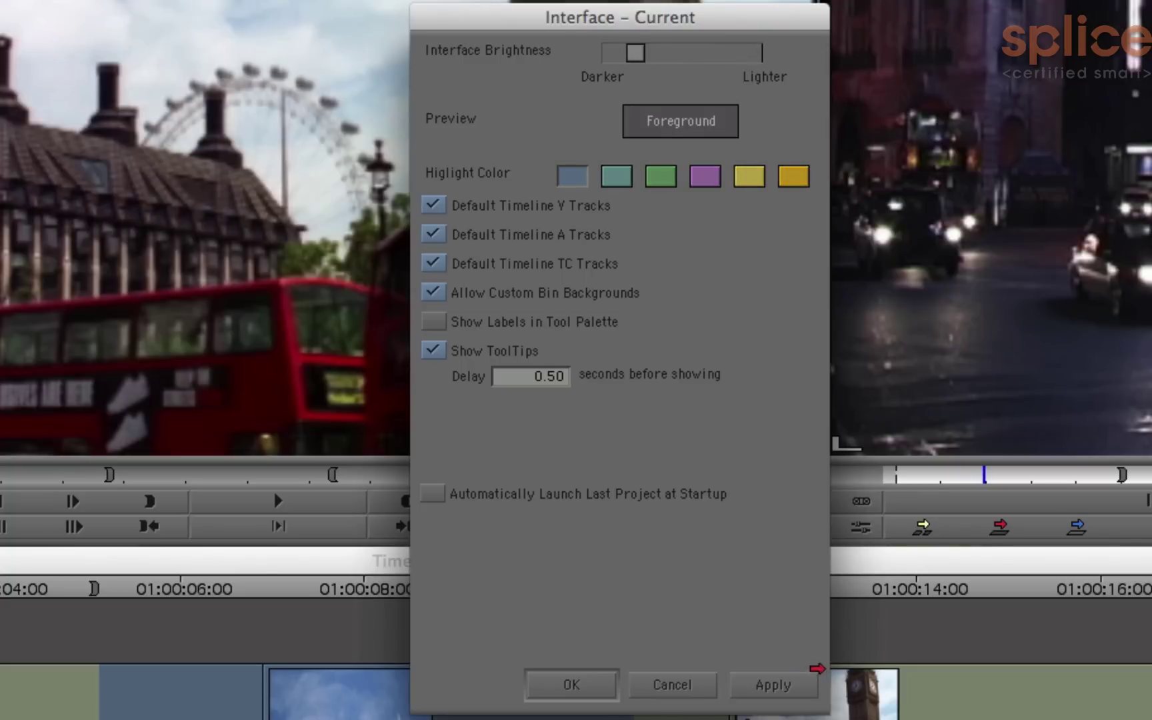
left_click(795, 690)
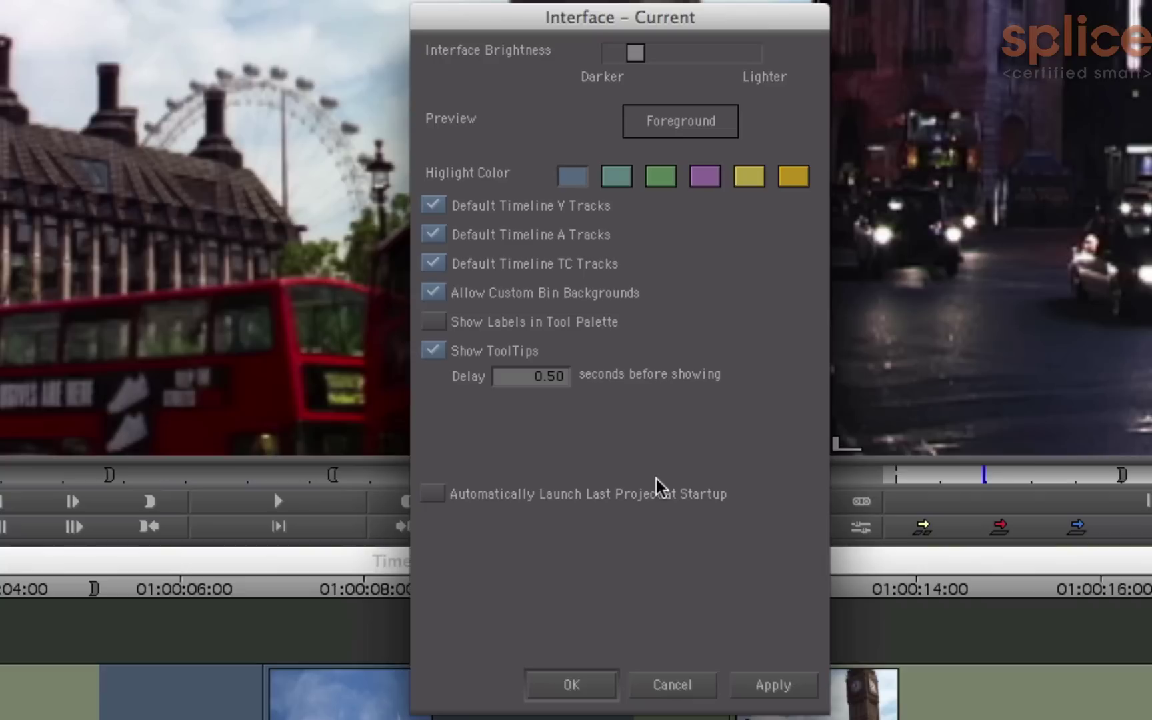
left_click_drag(636, 58, 658, 57)
left_click(773, 687)
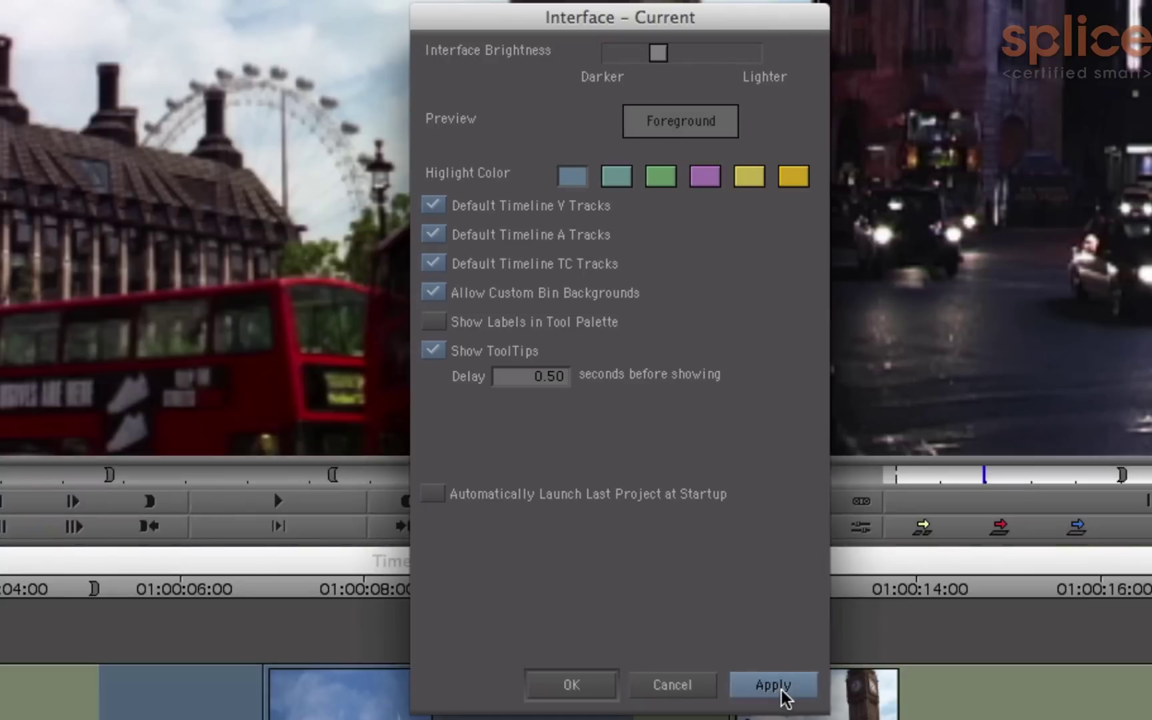
left_click(575, 693)
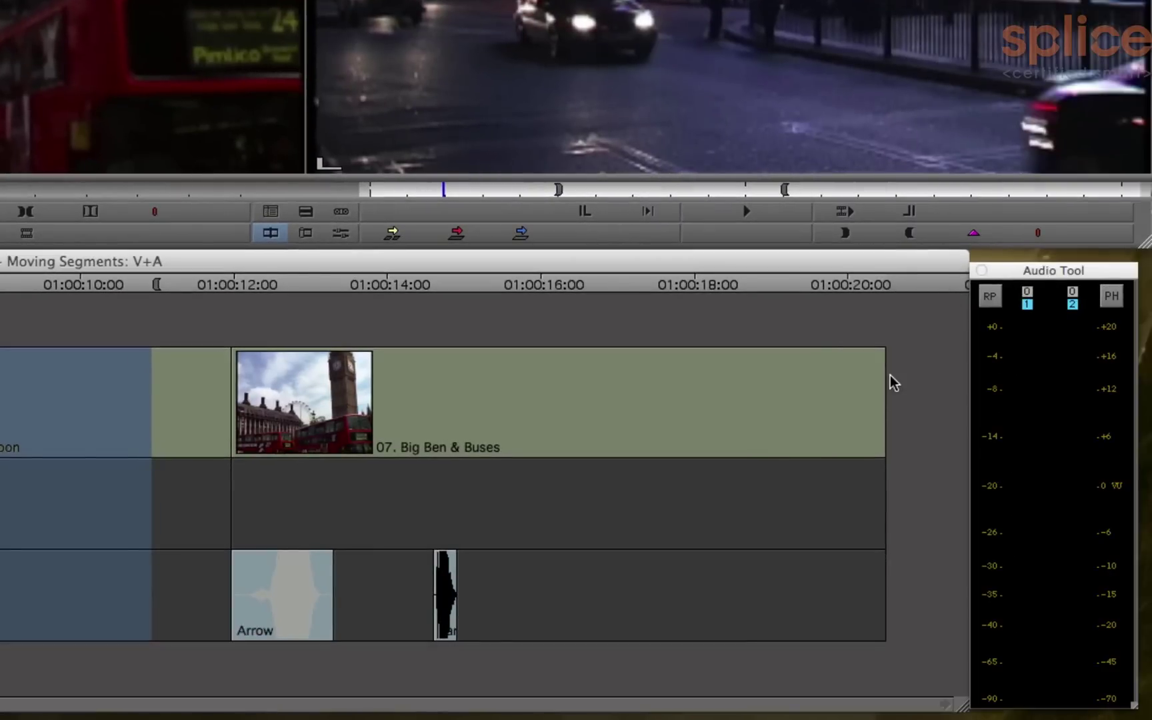
key("space")
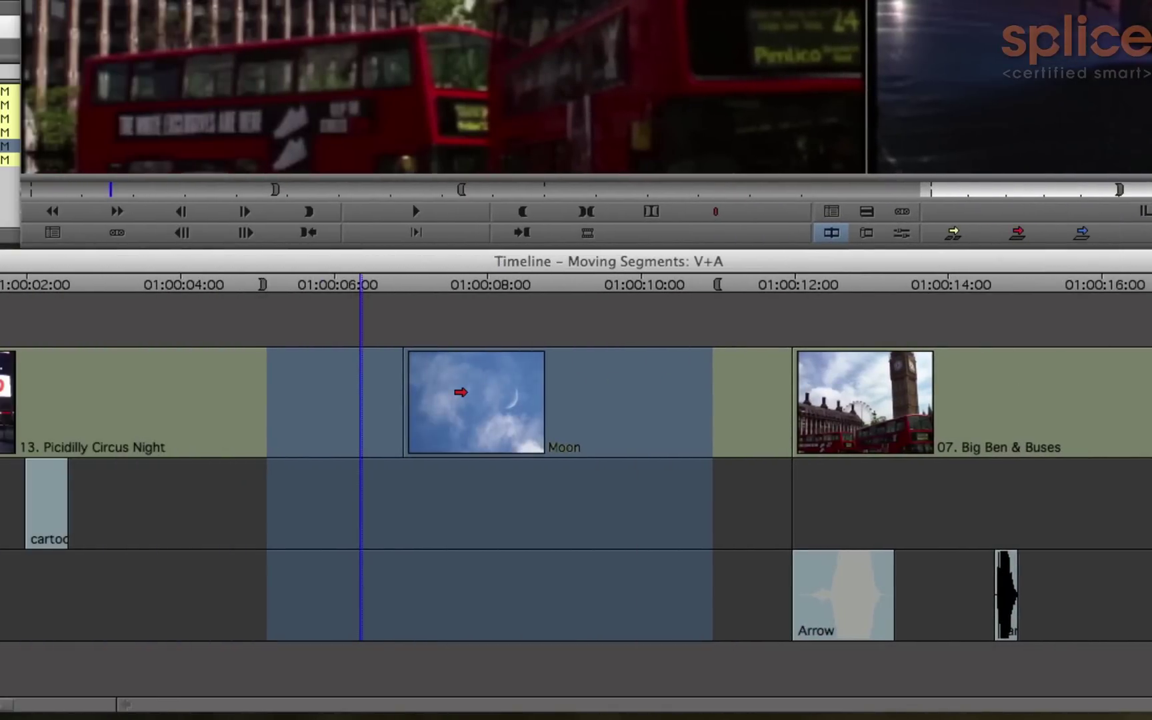
mouse_move(460, 392)
left_mouse_down()
mouse_move(577, 375)
mouse_move(735, 393)
mouse_move(496, 391)
mouse_move(367, 422)
mouse_move(709, 404)
mouse_move(319, 411)
mouse_move(658, 375)
mouse_move(368, 408)
mouse_move(689, 413)
mouse_move(419, 394)
mouse_move(487, 391)
mouse_move(383, 396)
mouse_move(459, 396)
left_mouse_up()
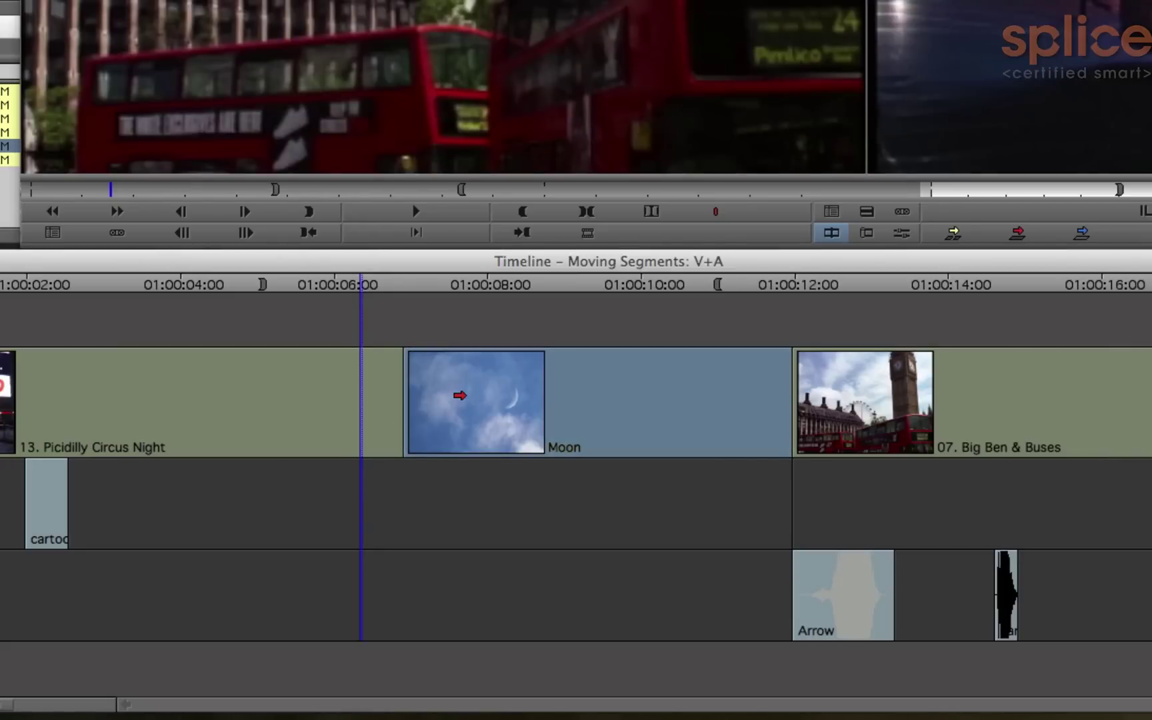
- Turn on Default Snap-To Edit in the Timeline Settings Edit tab and confirm
left_click(470, 316, "ctrl")
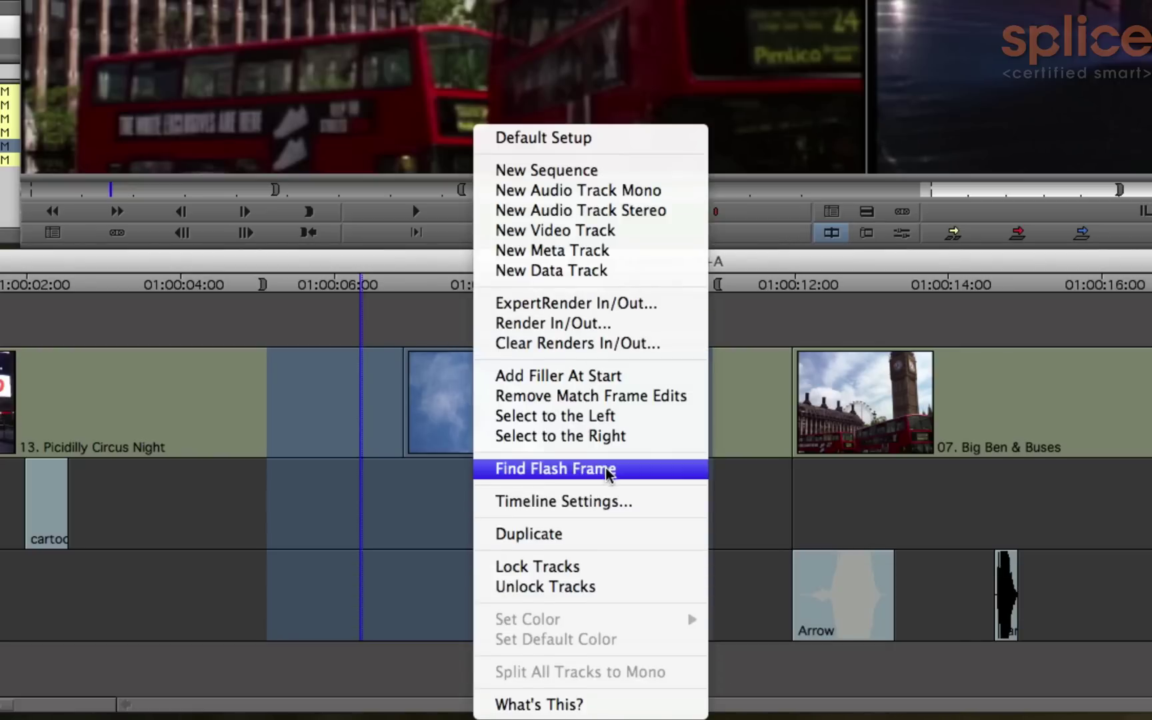
left_click(644, 504)
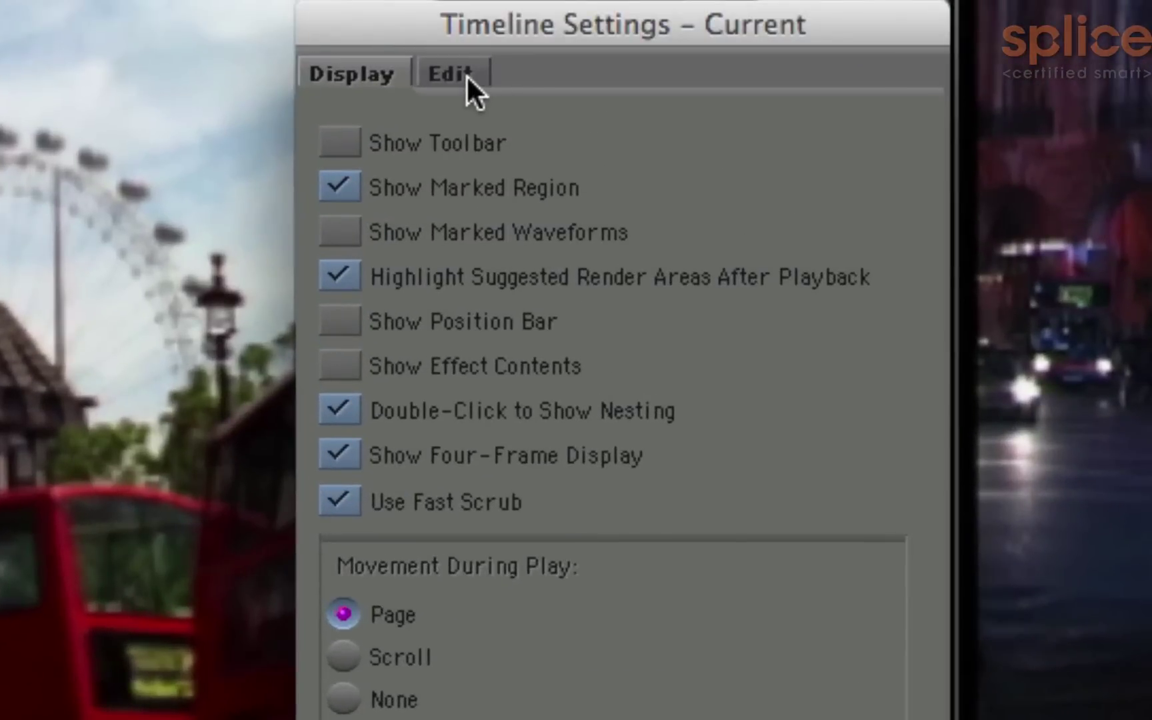
left_click(466, 74)
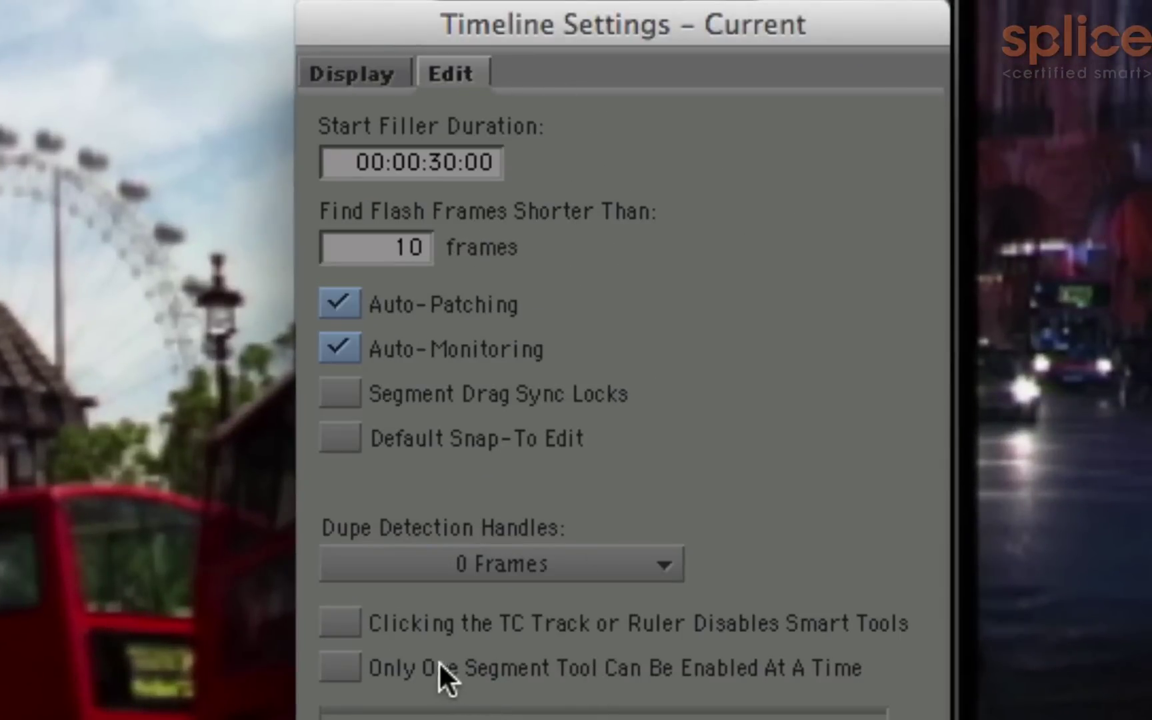
left_click(403, 438)
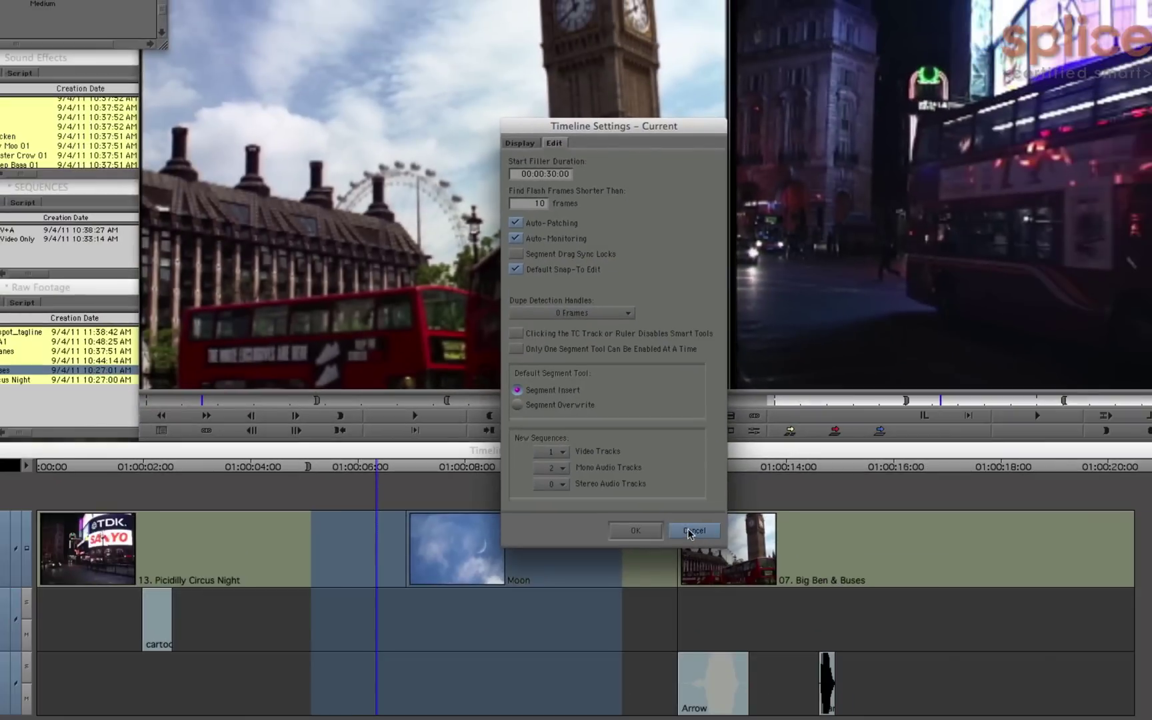
left_click(690, 533)
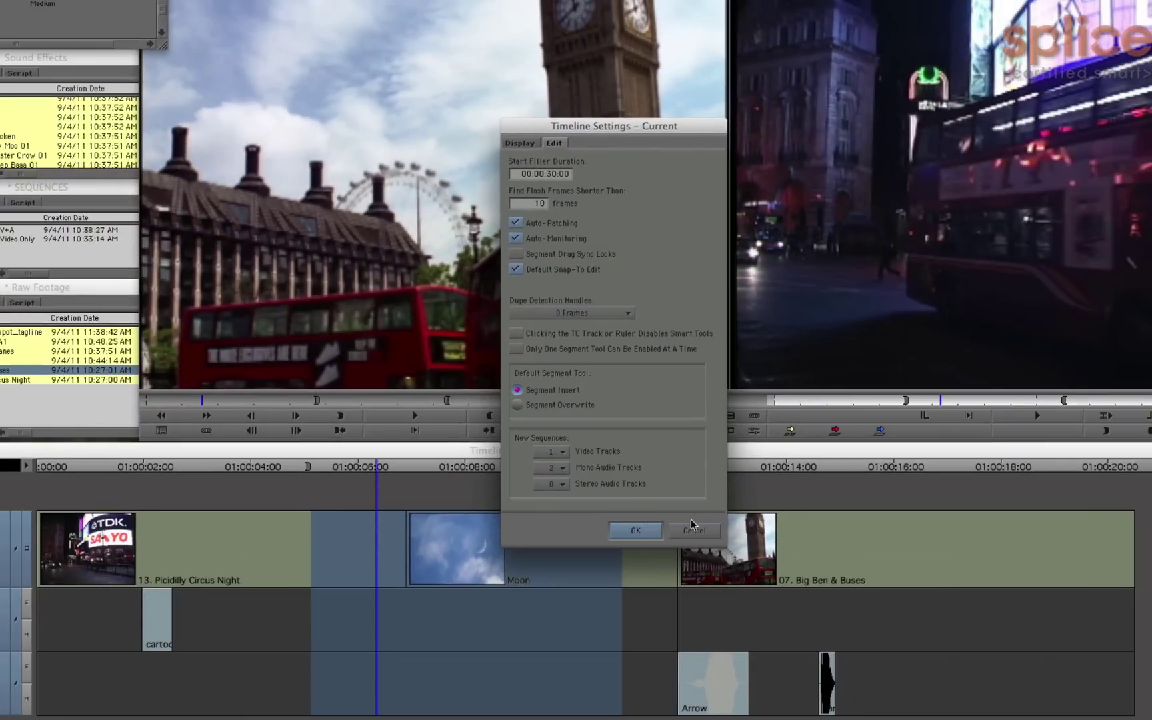
left_click(633, 530)
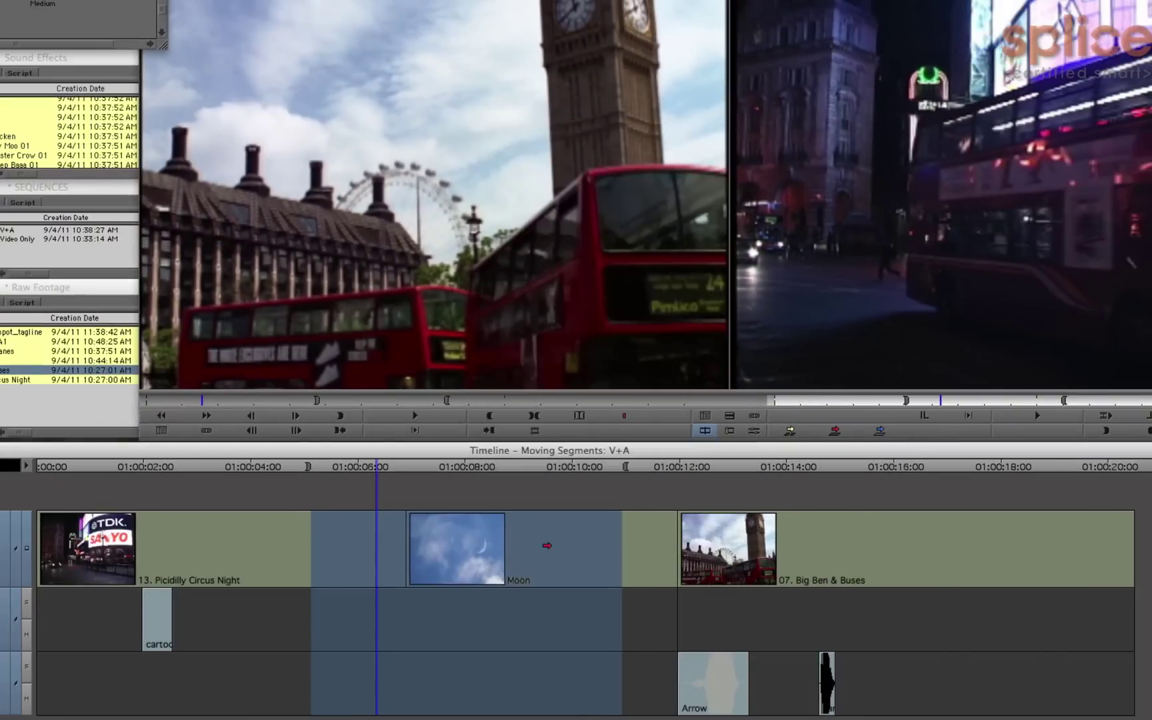
- Drag the Moon segment left until it snaps against 13. Picidilly Circus Night
left_click(481, 552)
mouse_move(485, 553)
left_mouse_down()
mouse_move(383, 547)
mouse_move(482, 546)
left_mouse_up()
key("super")
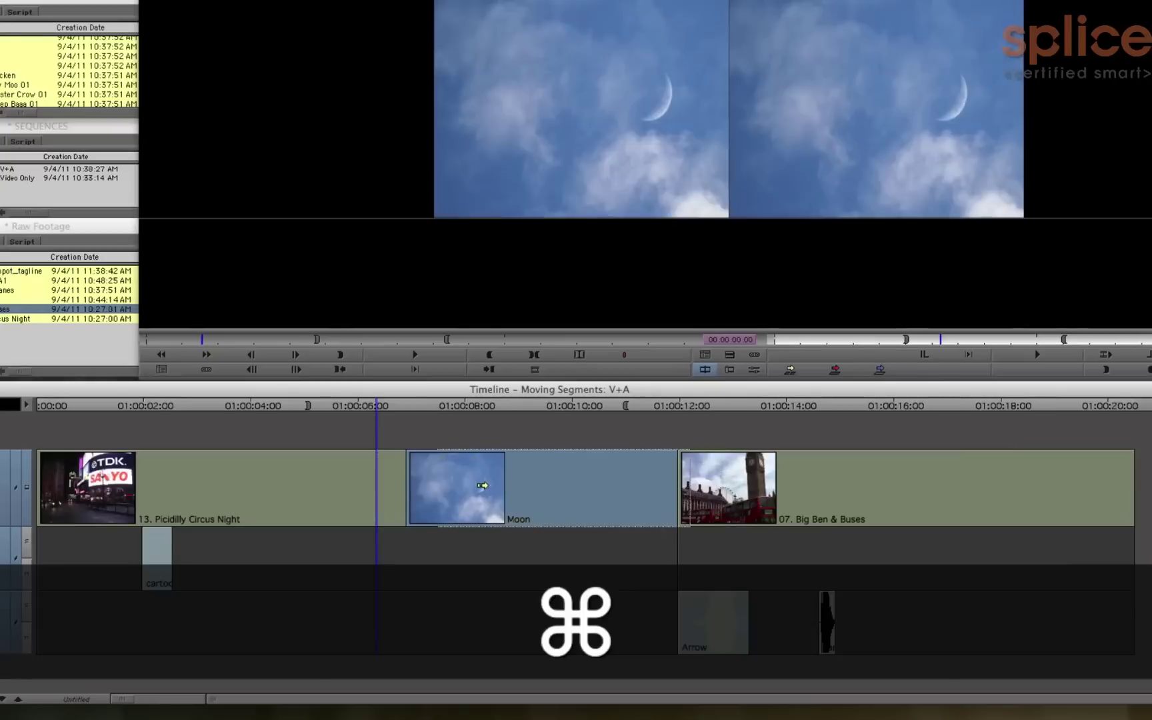
mouse_move(482, 485)
left_mouse_down()
mouse_move(345, 473)
mouse_move(527, 470)
mouse_move(368, 470)
mouse_move(461, 474)
mouse_move(453, 460)
mouse_move(484, 475)
left_mouse_up()
- Jump to the Moon segment head and marked point, then bring up Set Font for the SEQUENCES bin
key("s")
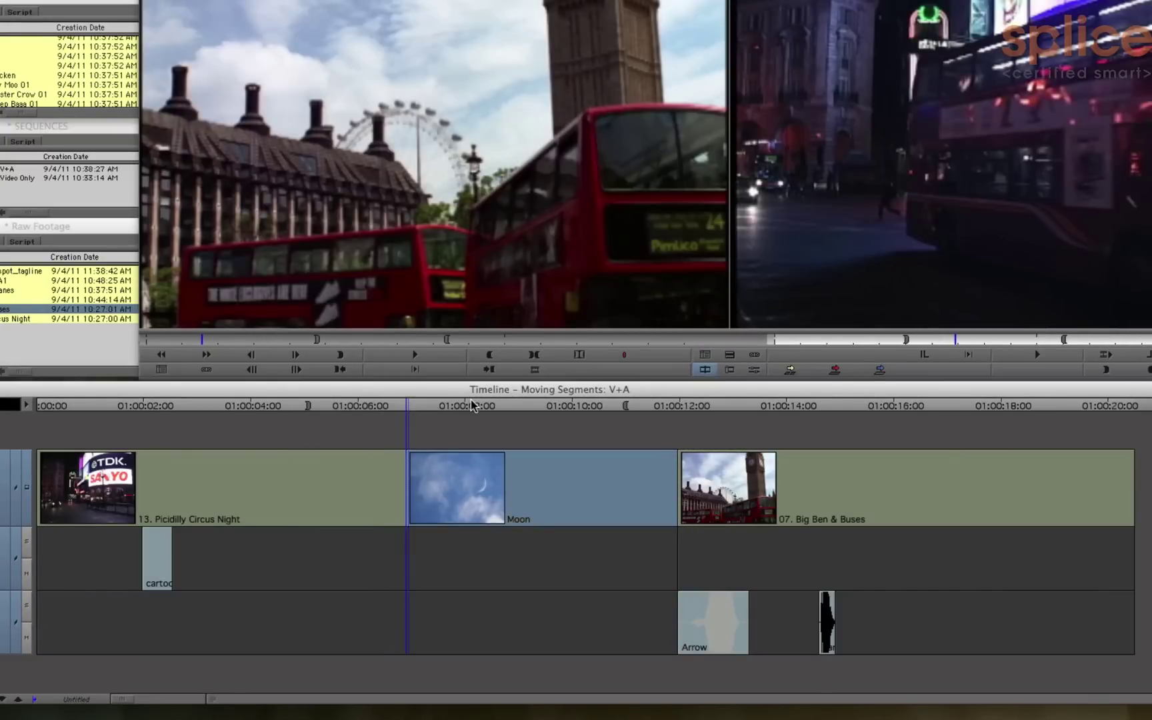
key("w")
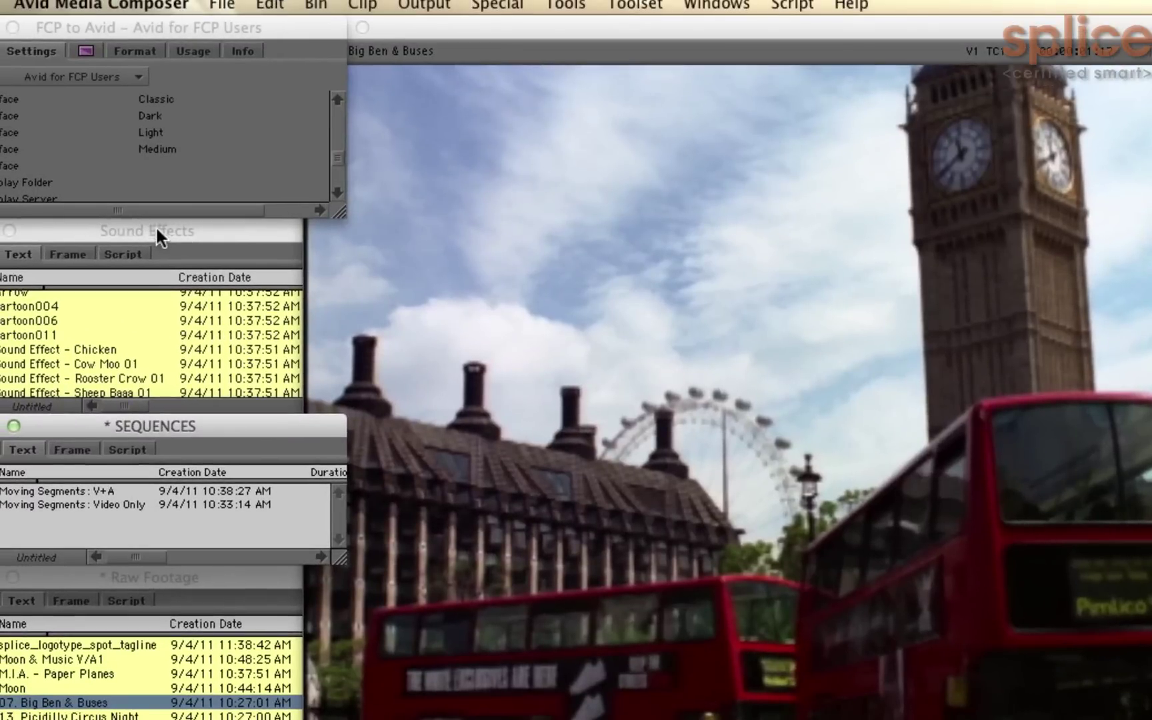
left_click(270, 5)
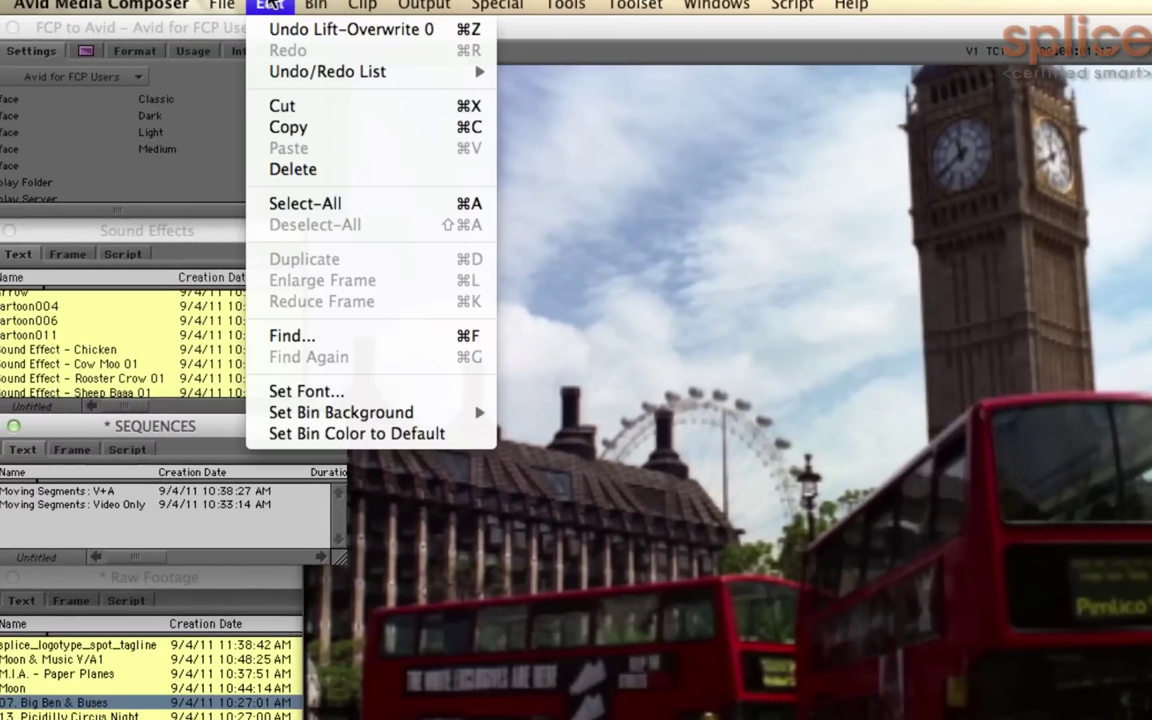
left_click(438, 392)
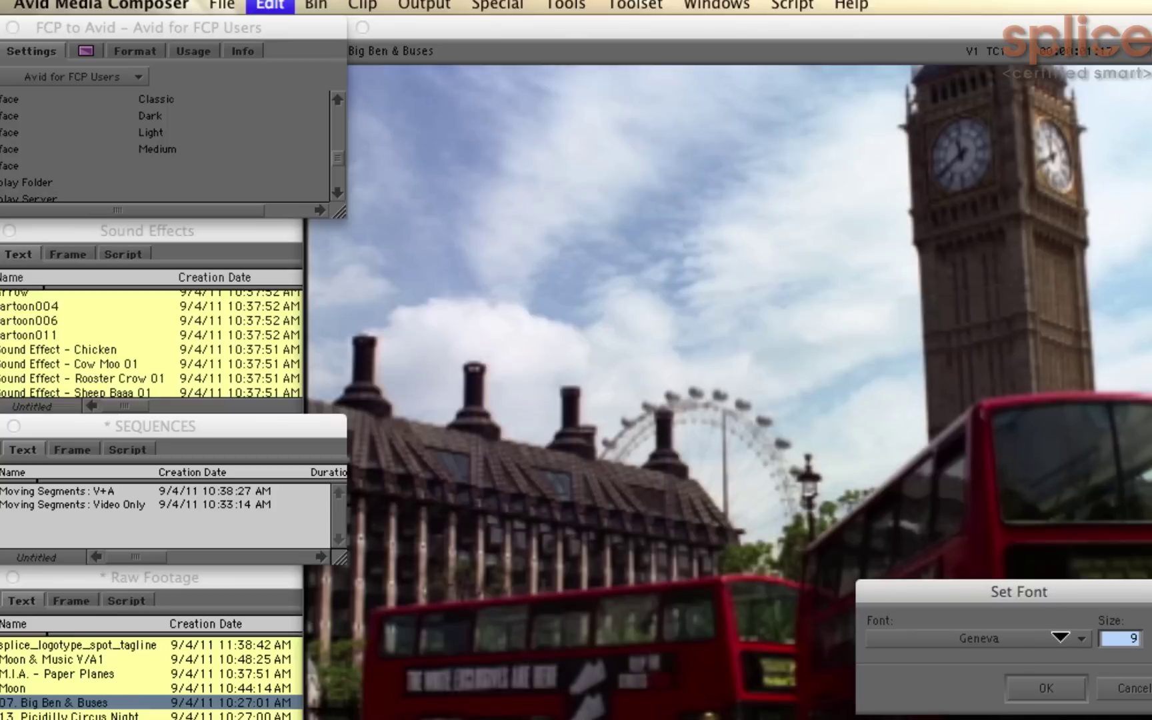
- Apply Myriad Pro as the SEQUENCES bin font, then reopen Set Font to change the size
left_click(1058, 639)
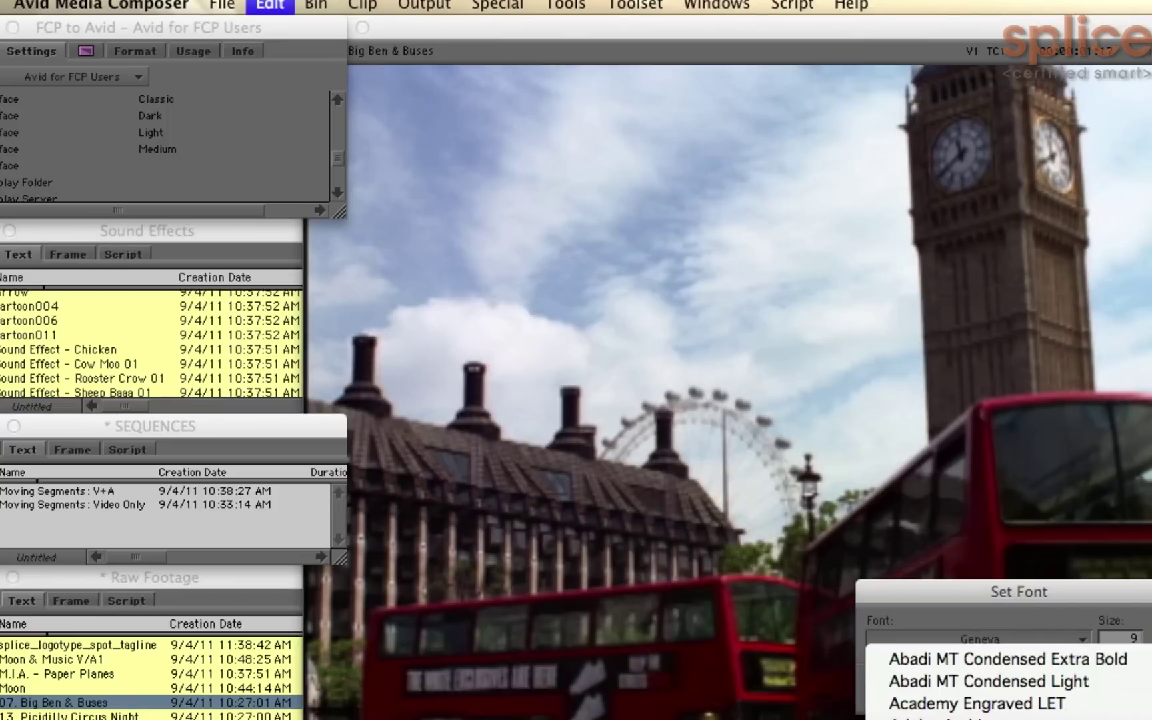
scroll(1007, 360, "down", 10)
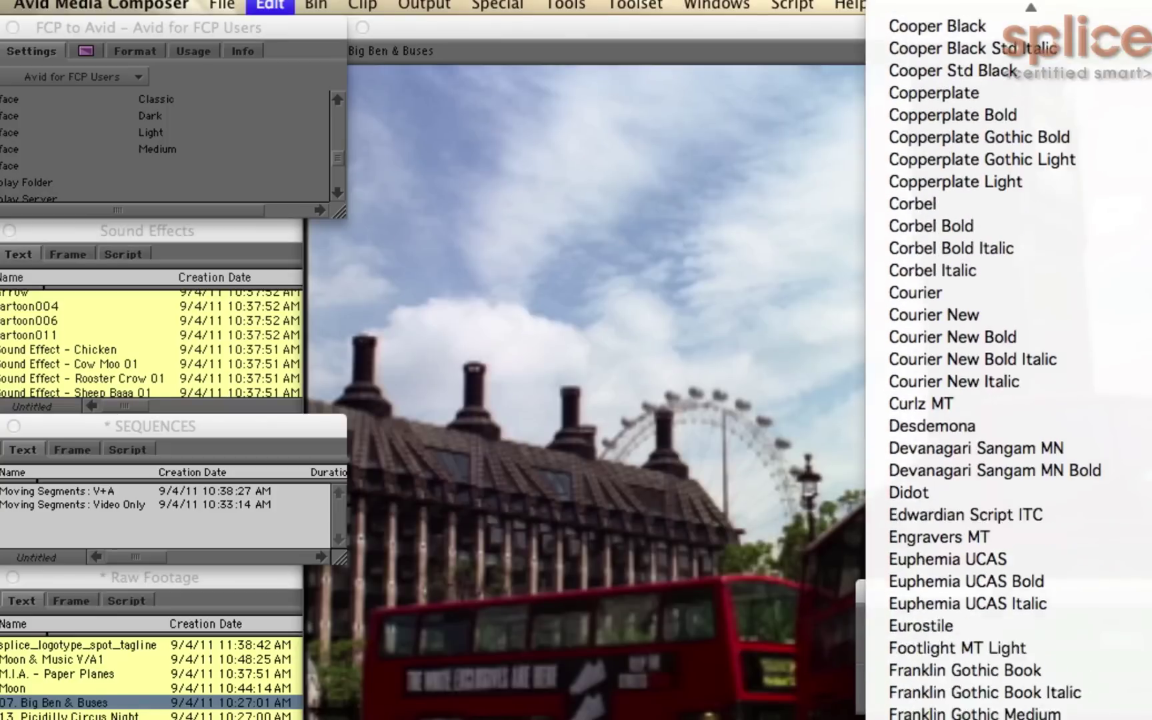
scroll(993, 450, "down", 20)
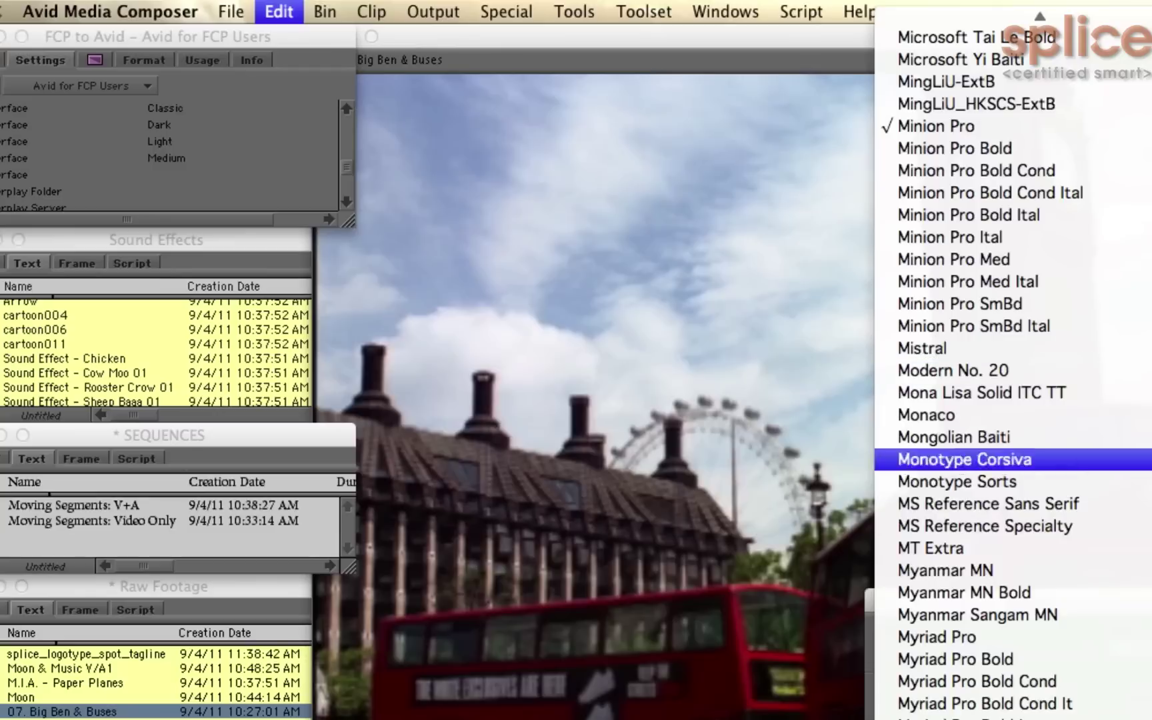
left_click(967, 636)
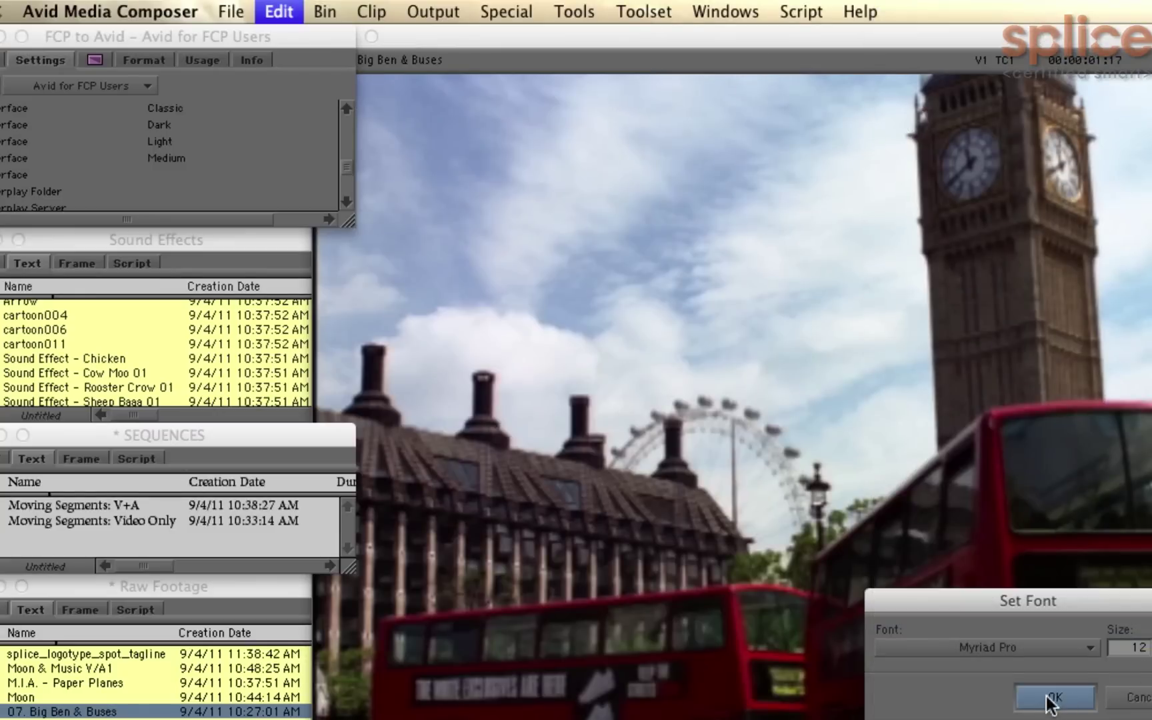
left_click(1052, 700)
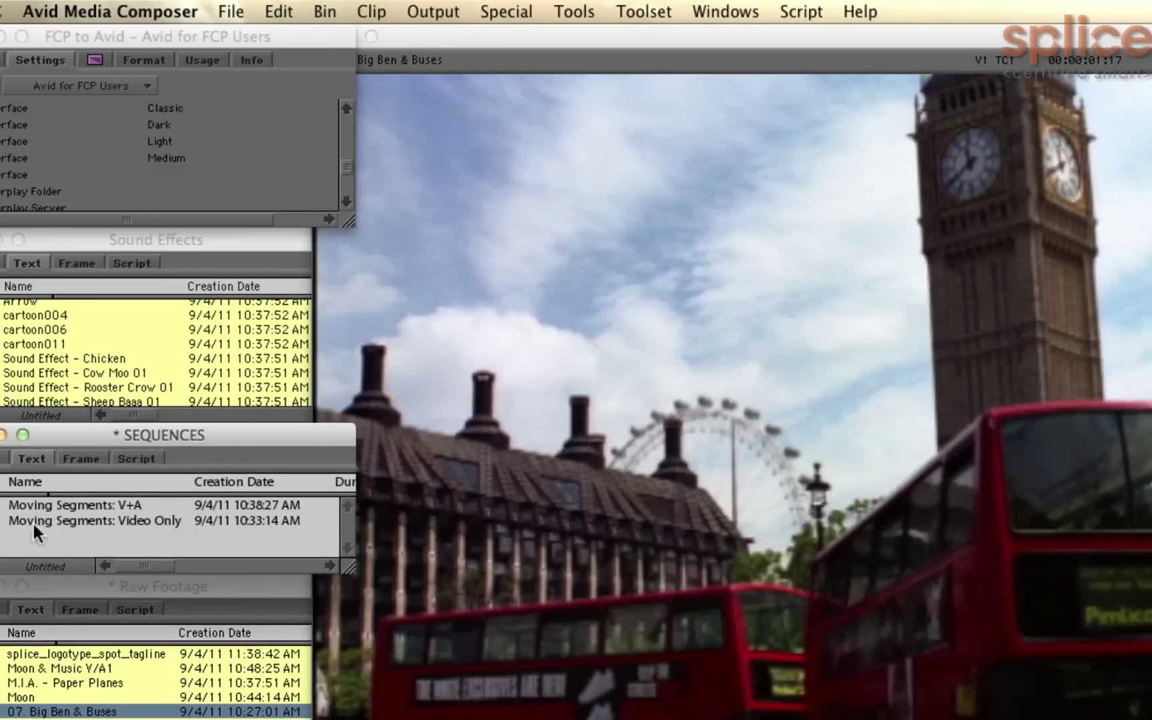
left_click(281, 11)
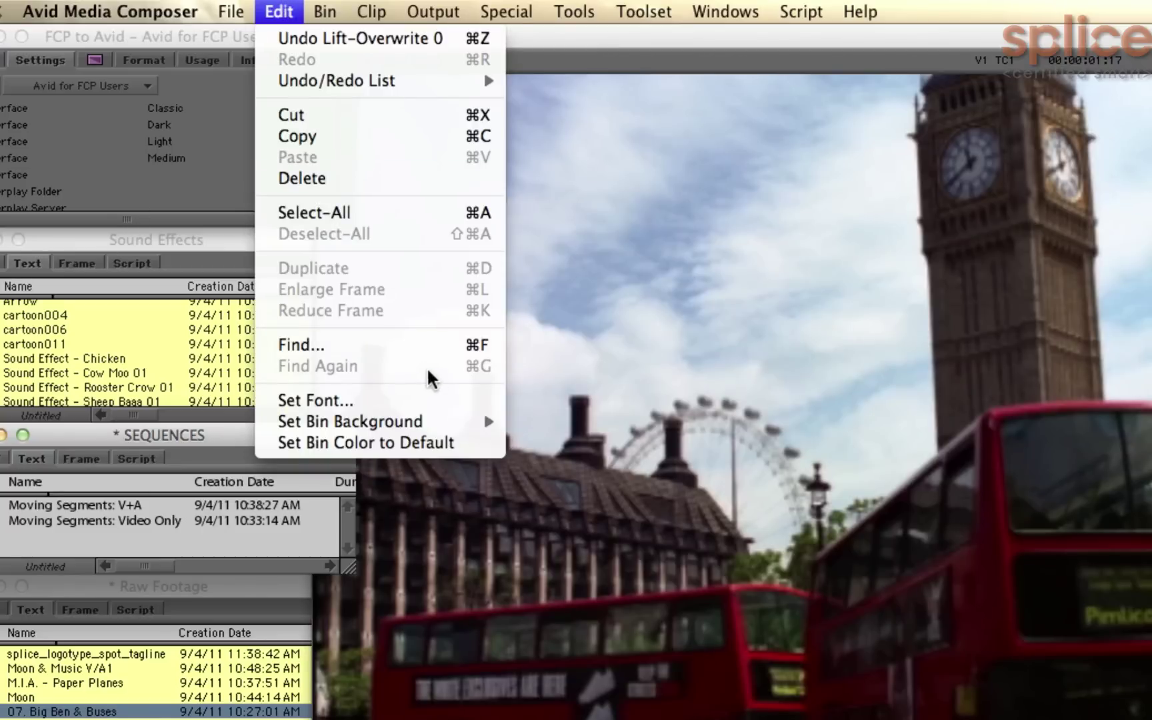
left_click(446, 400)
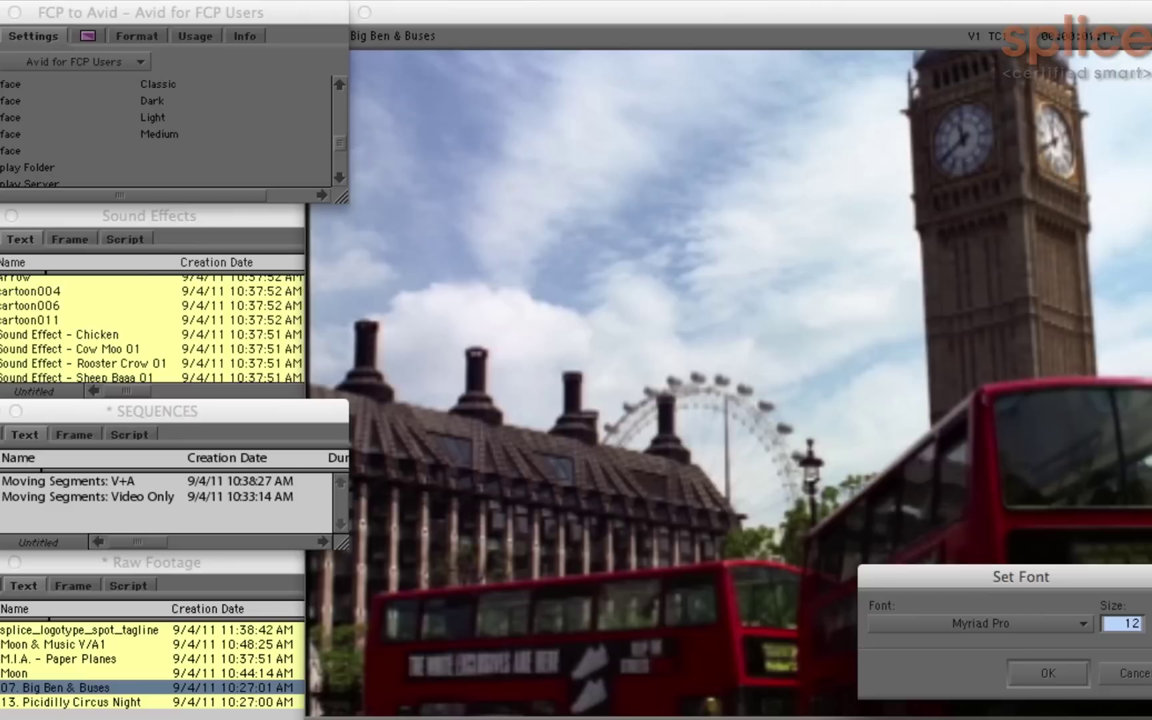
- Confirm the bin font, then set the Big Ben & Buses viewer font to Myriad Pro, size 14
left_click(1059, 666)
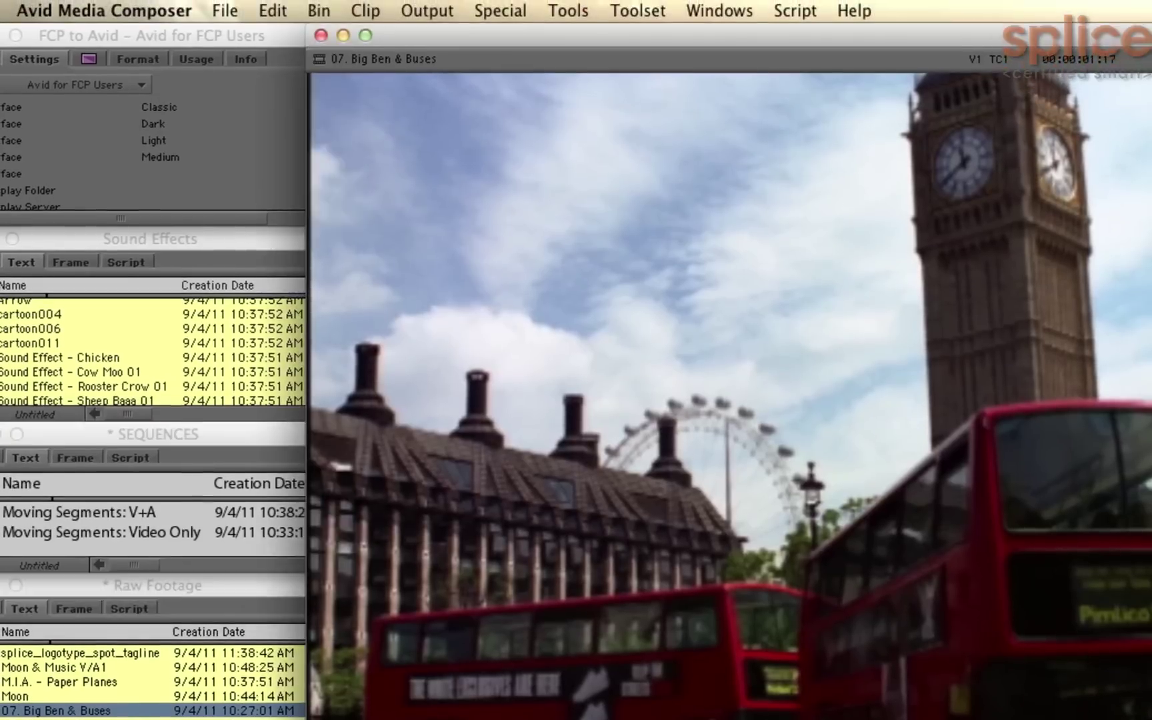
left_click(283, 9)
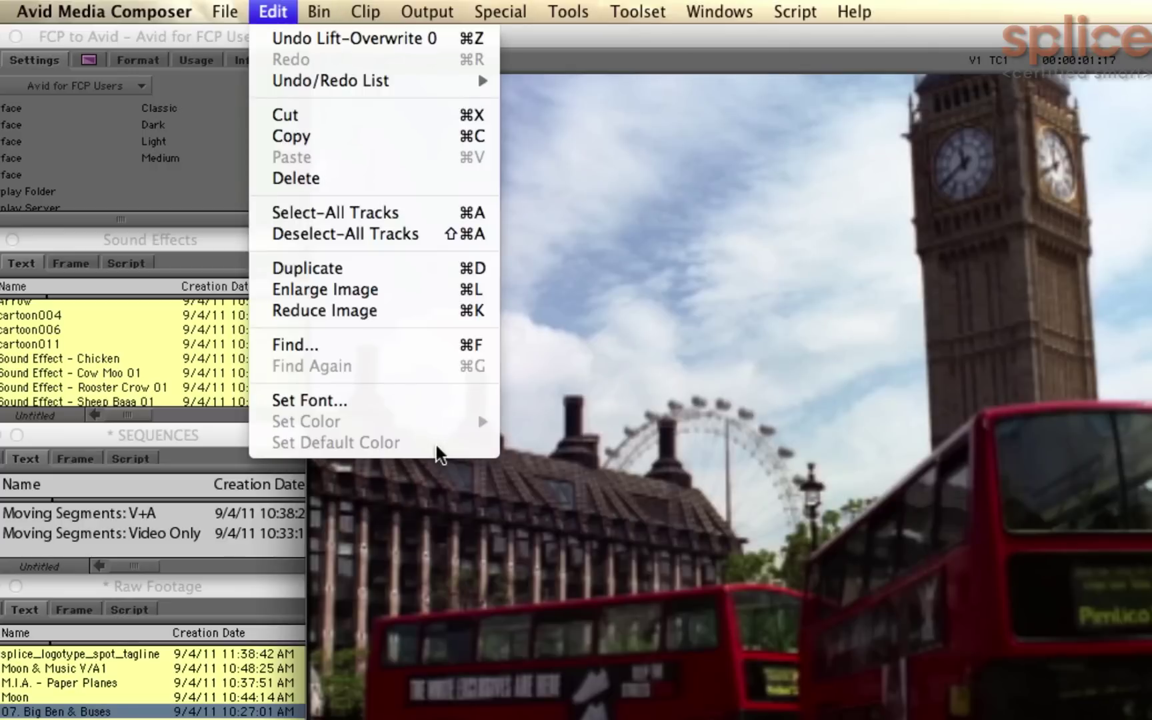
left_click(437, 401)
left_click(1030, 645)
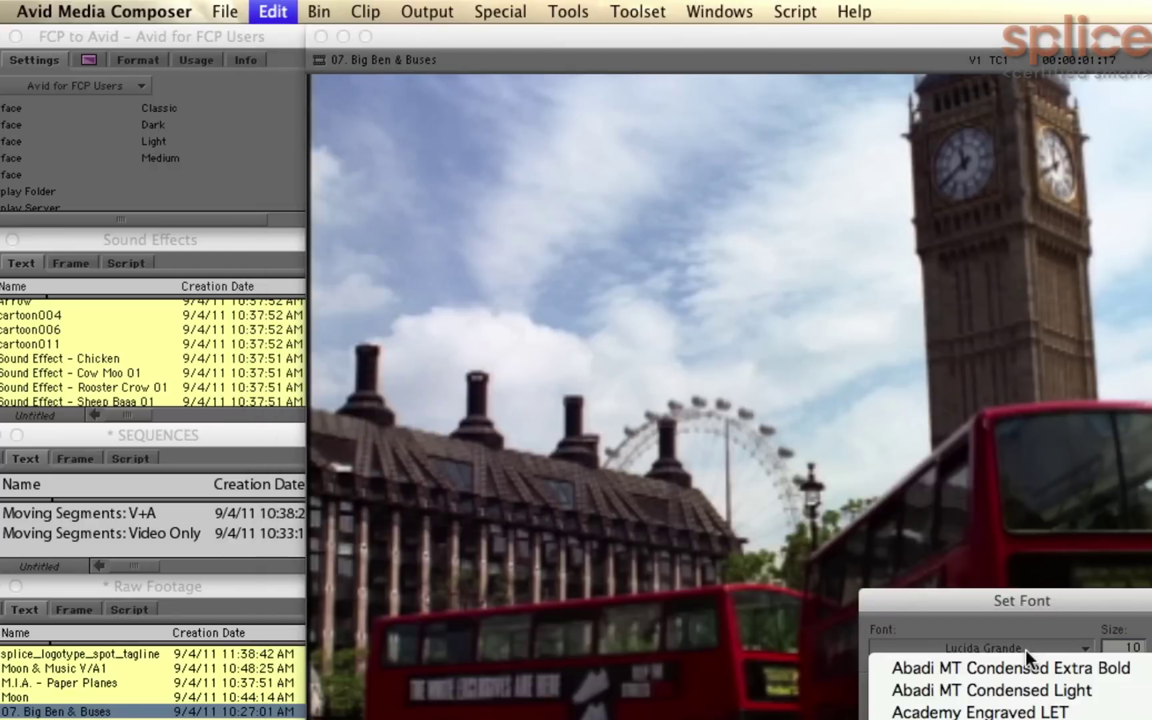
scroll(1009, 360, "down", 20)
scroll(1010, 360, "up", 15)
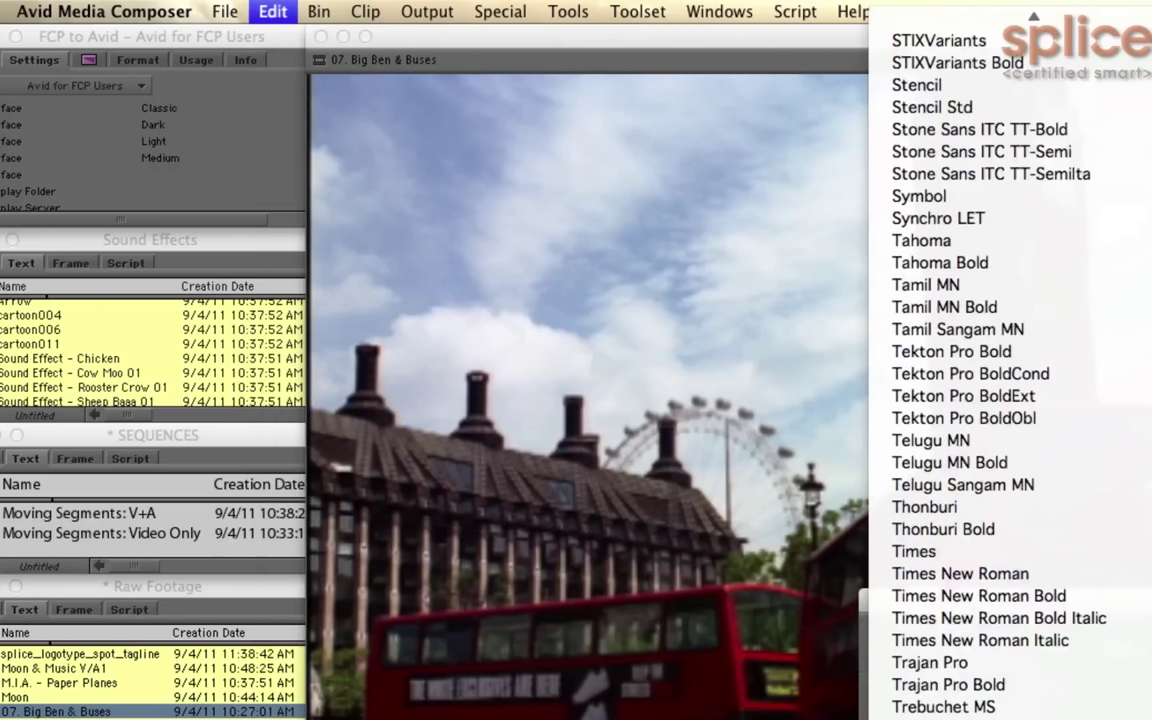
scroll(1010, 360, "up", 20)
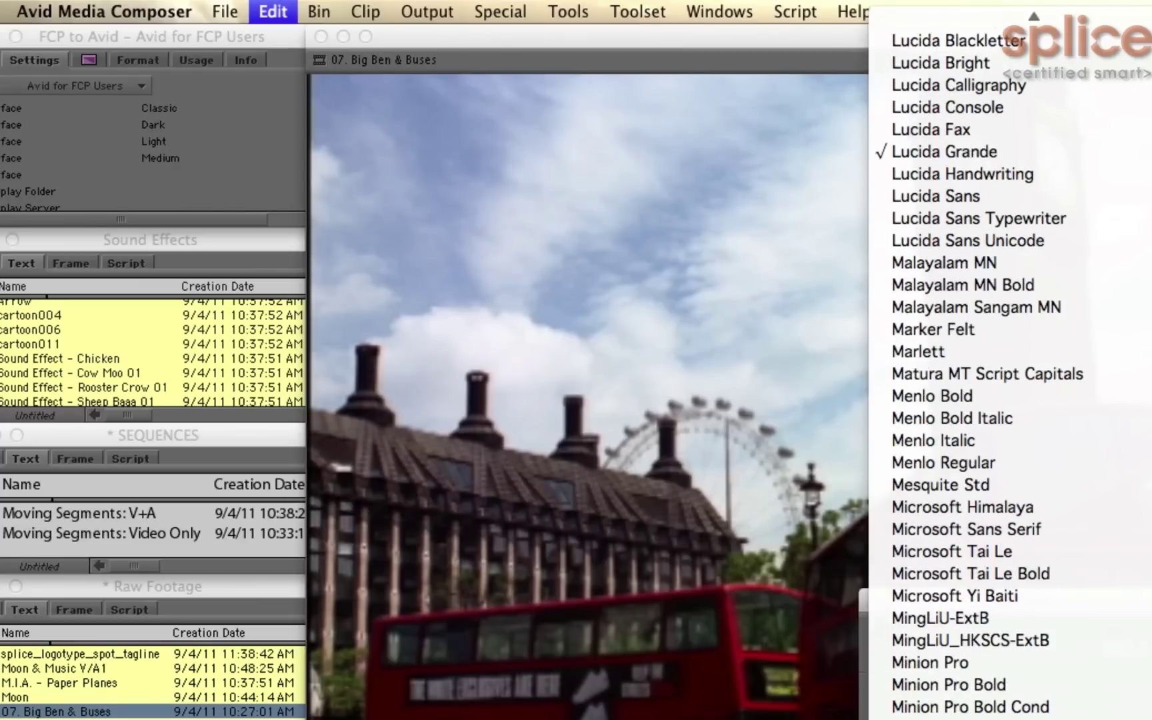
key("Return")
double_click(1125, 651)
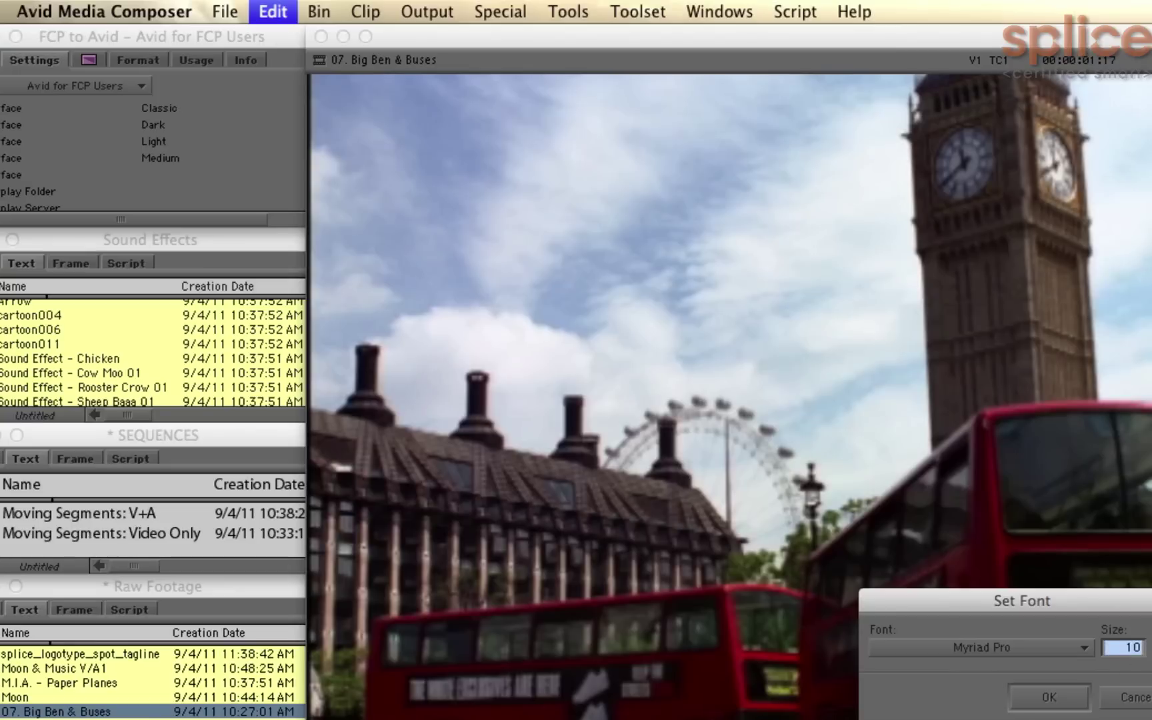
type("14")
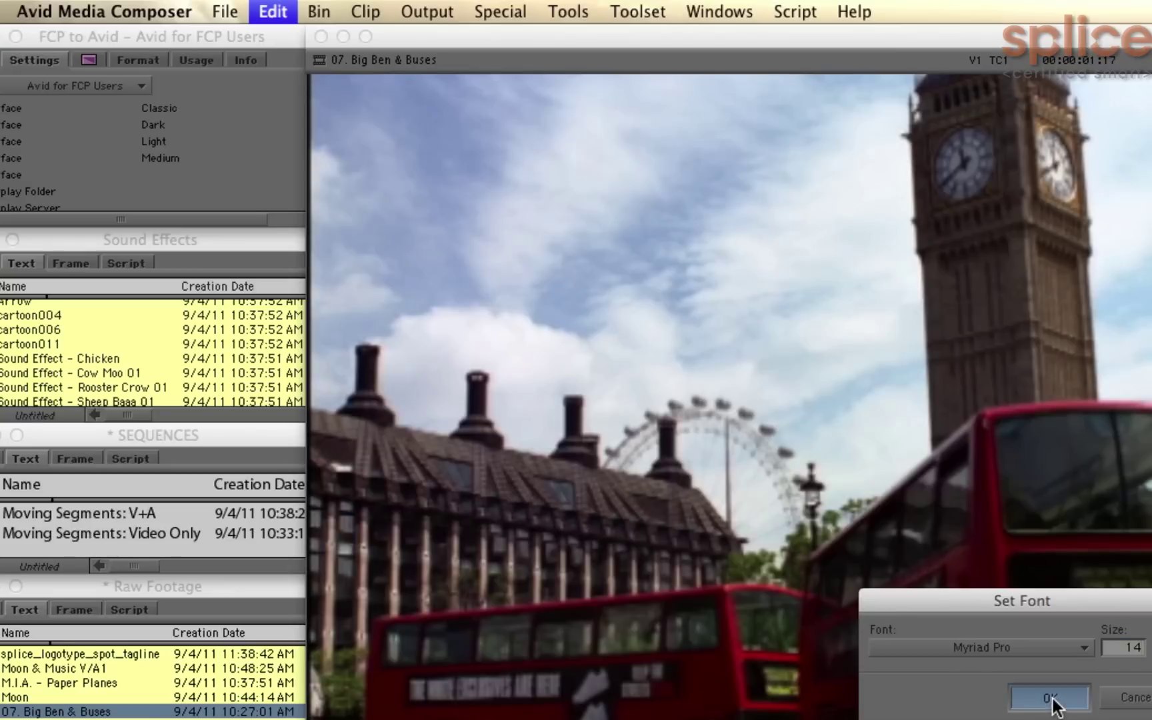
left_click(1056, 699)
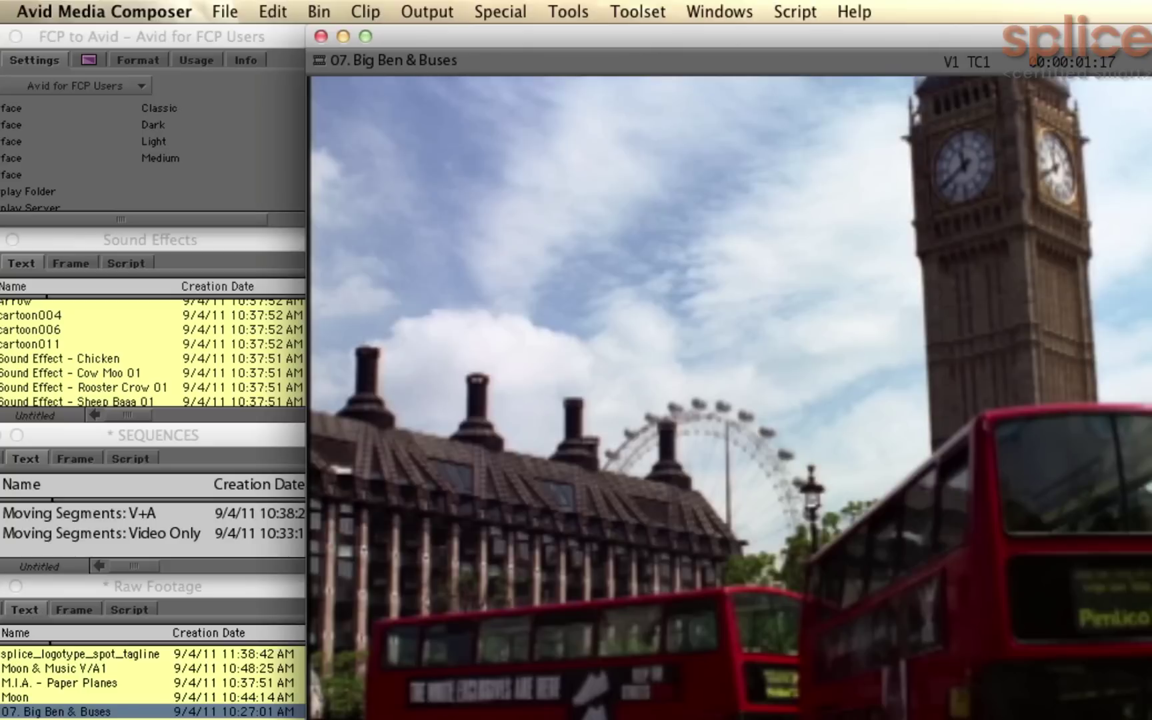
- Bring up the Avid for FCP Users settings window and review its user profile list
left_click(152, 33)
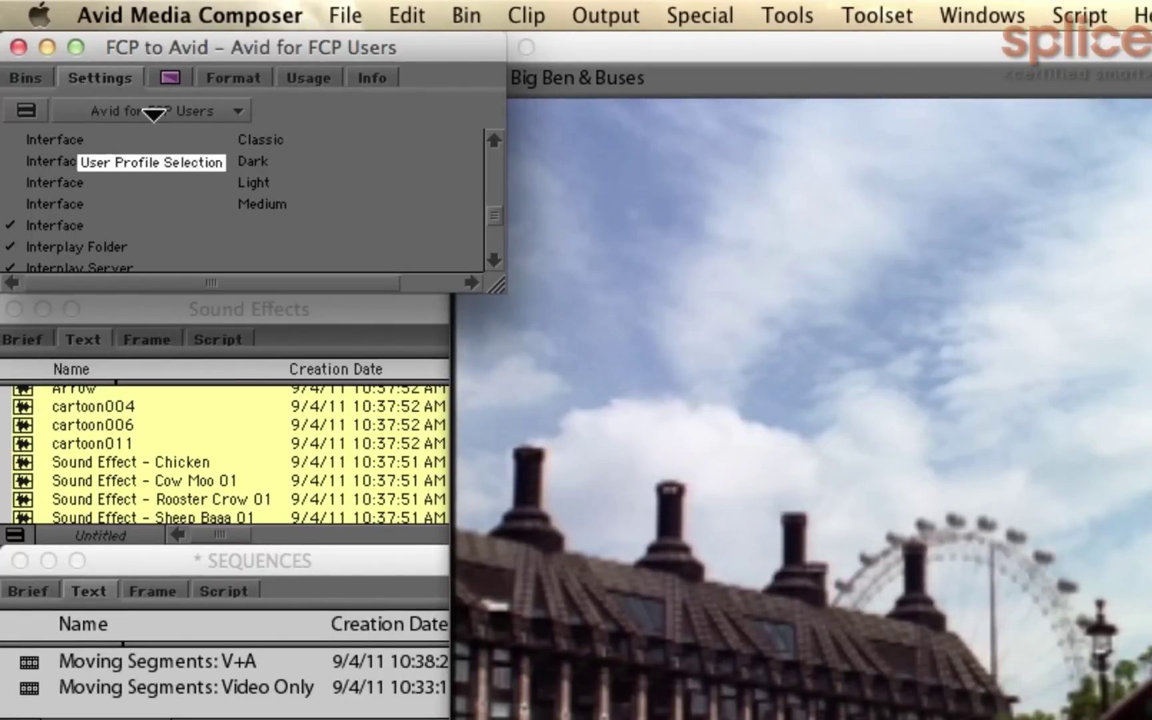
left_click(154, 112)
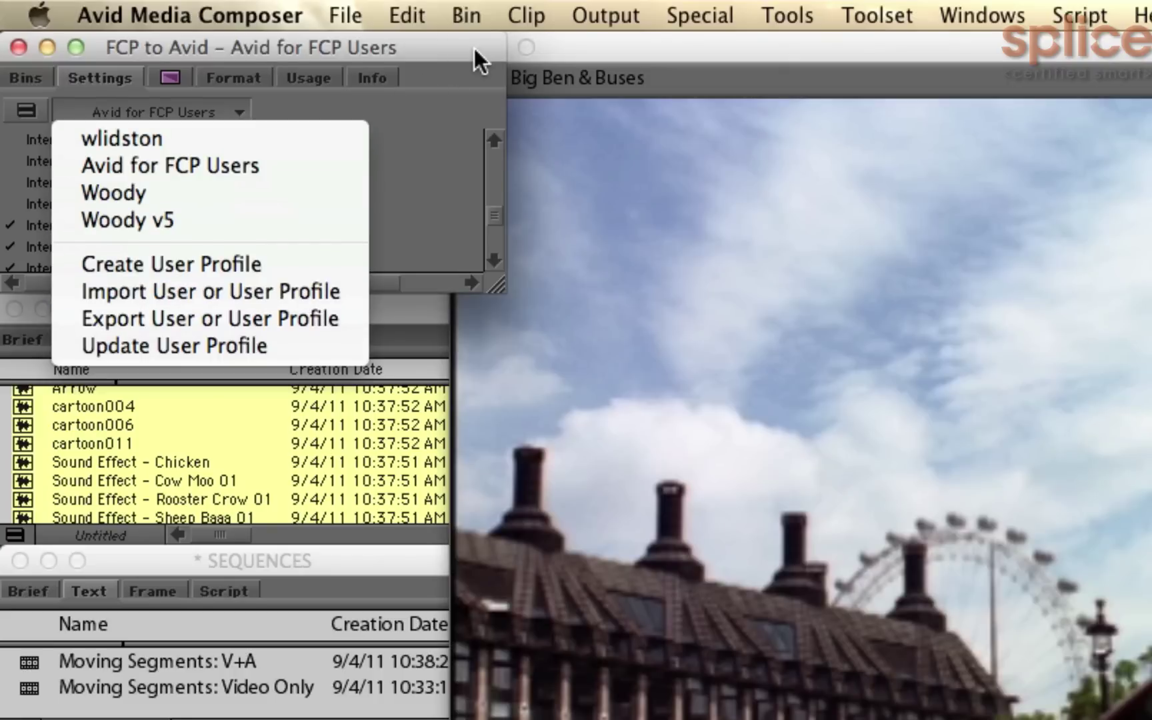
left_click(437, 54)
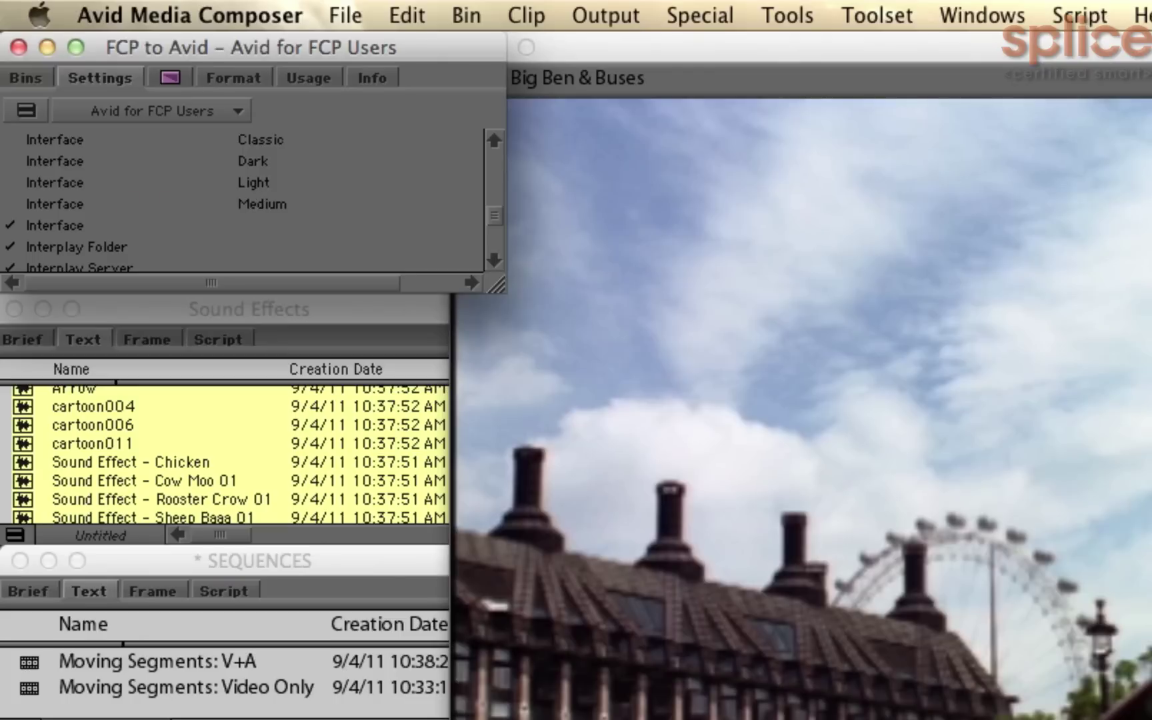
- In Finder, go RoarHD > Users > Shared > AvidMediaComposer > Avid Users > user folder > Avid for FCP Users
key("super+Tab")
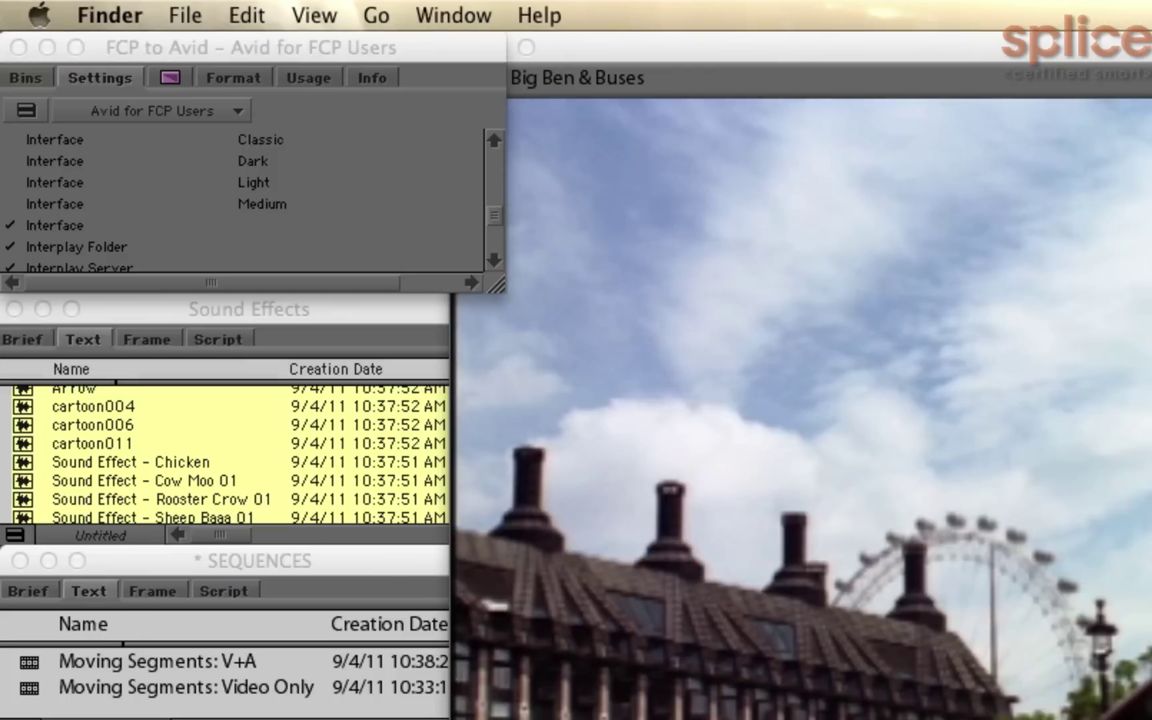
left_click(701, 719)
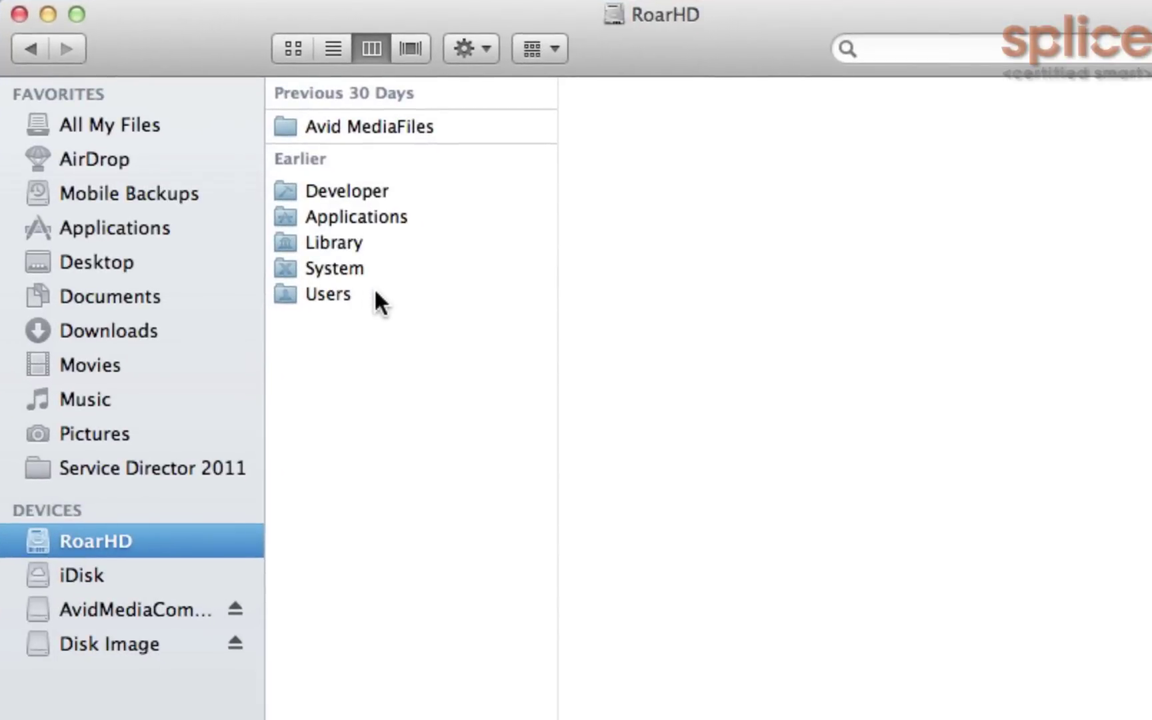
left_click(397, 293)
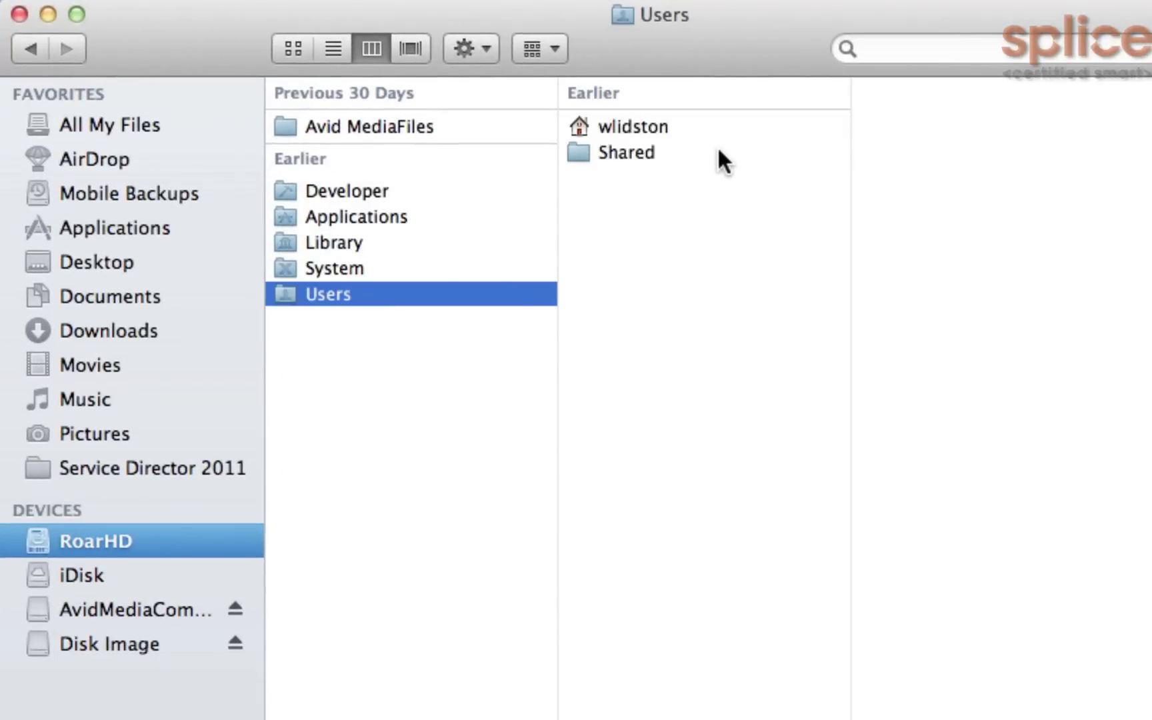
left_click(724, 160)
left_click(987, 228)
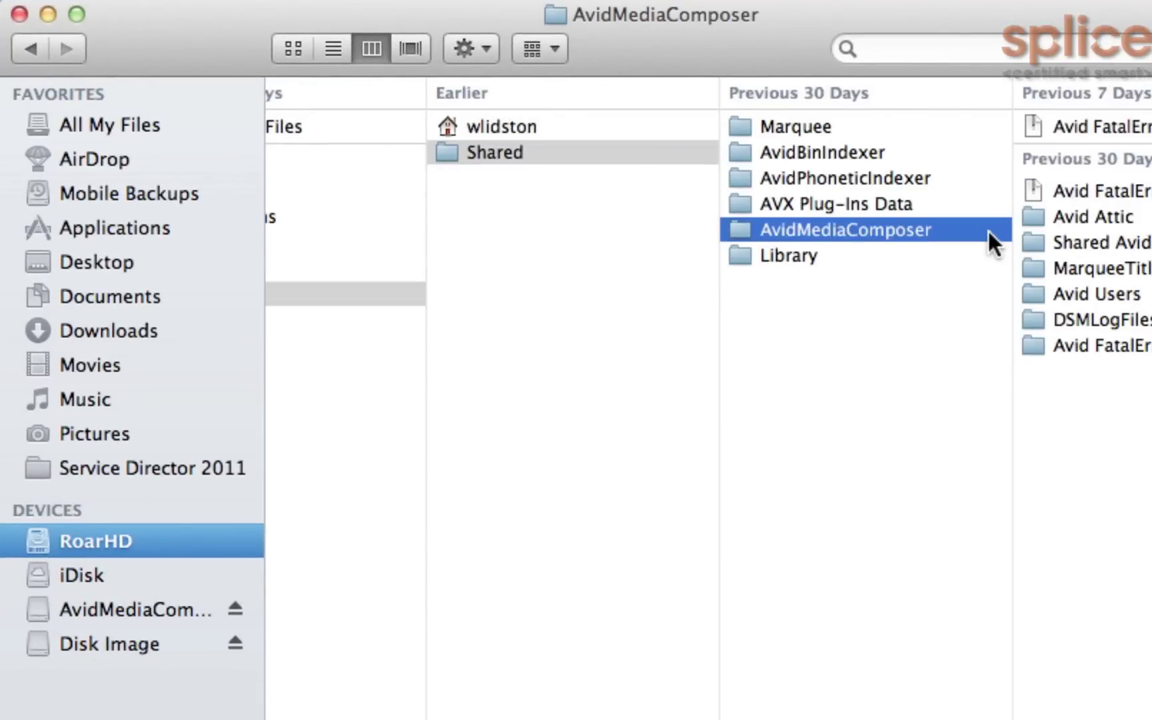
left_click(963, 291)
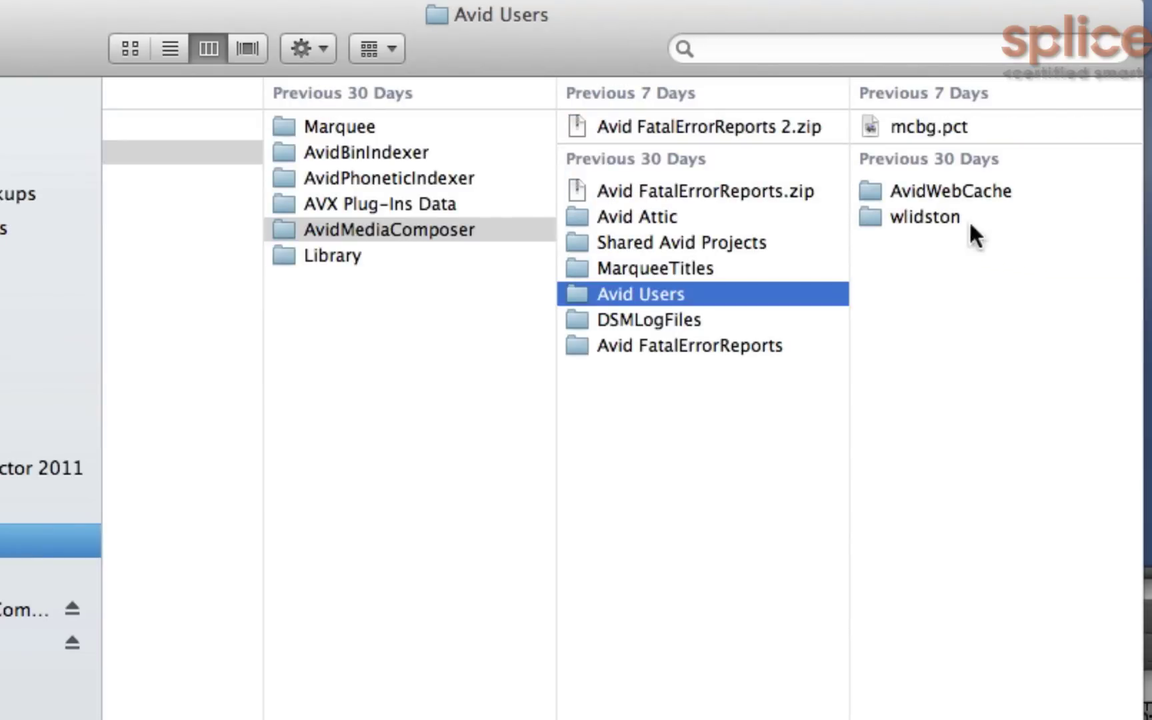
left_click(948, 219)
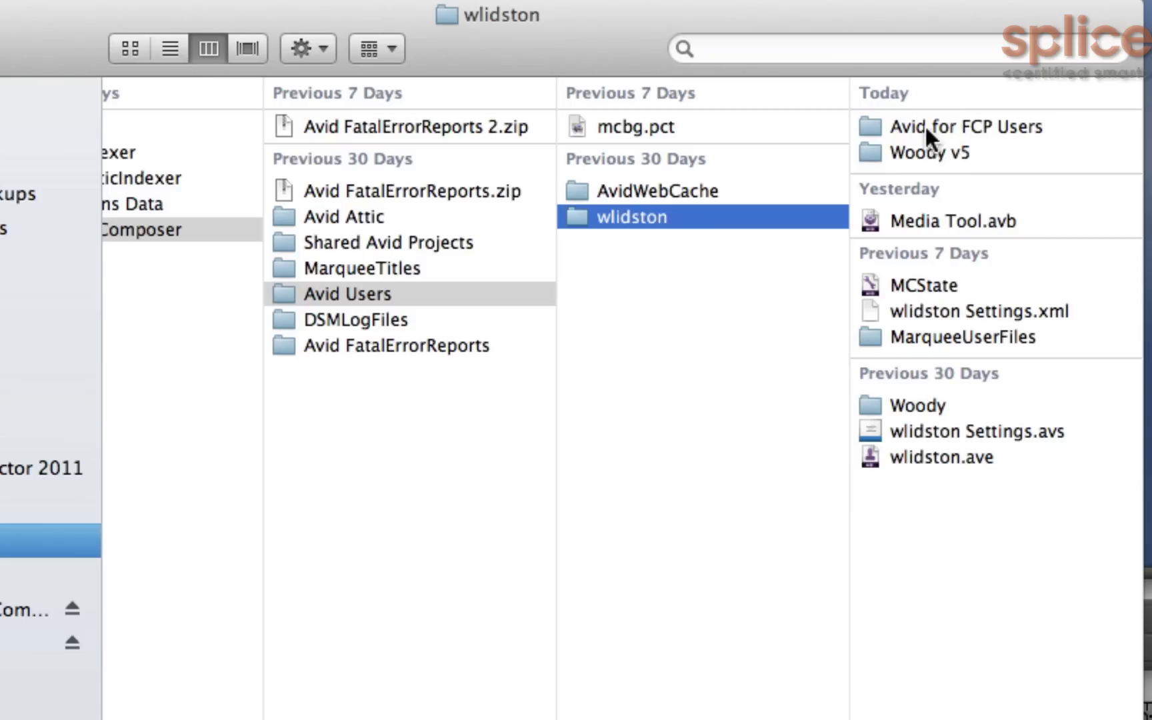
left_click(882, 120)
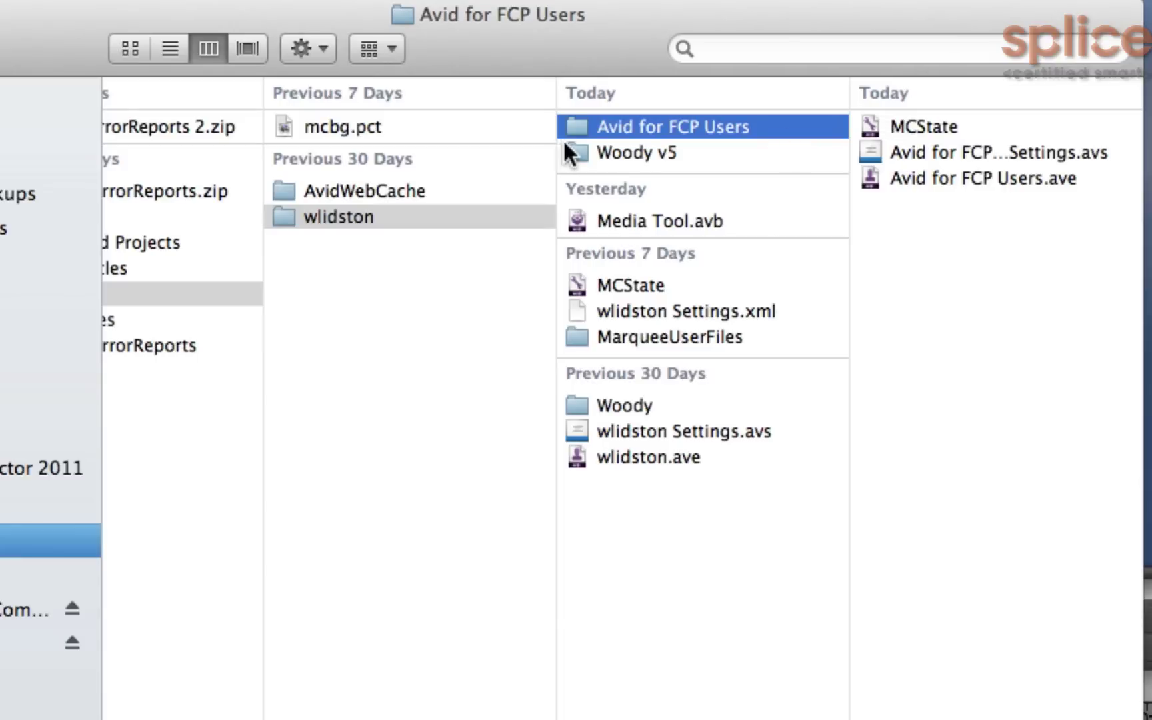